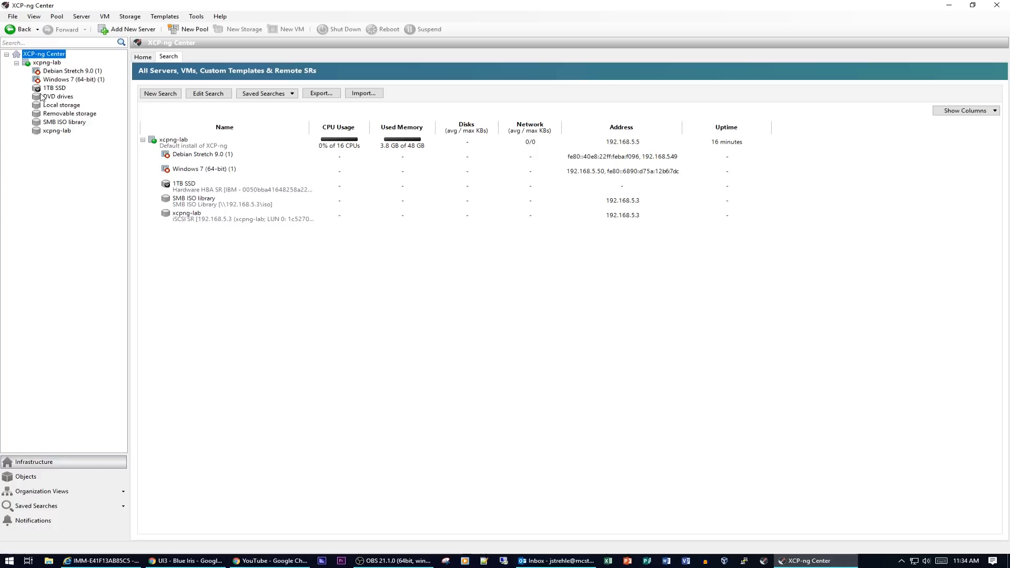
- Select XCP-ng Center in the tree to list host xcpng-lab with its two VMs and three SRs
click(49, 63)
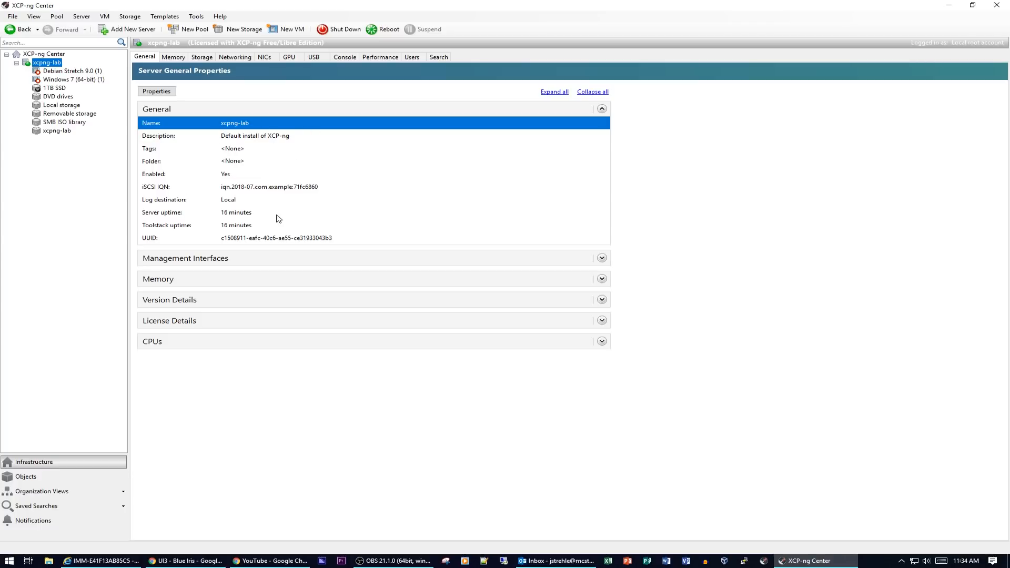
- Check xcpng-lab's memory, then its SMB ISO, DVD, 1TB SSD and iSCSI repositories, then its networking
click(173, 57)
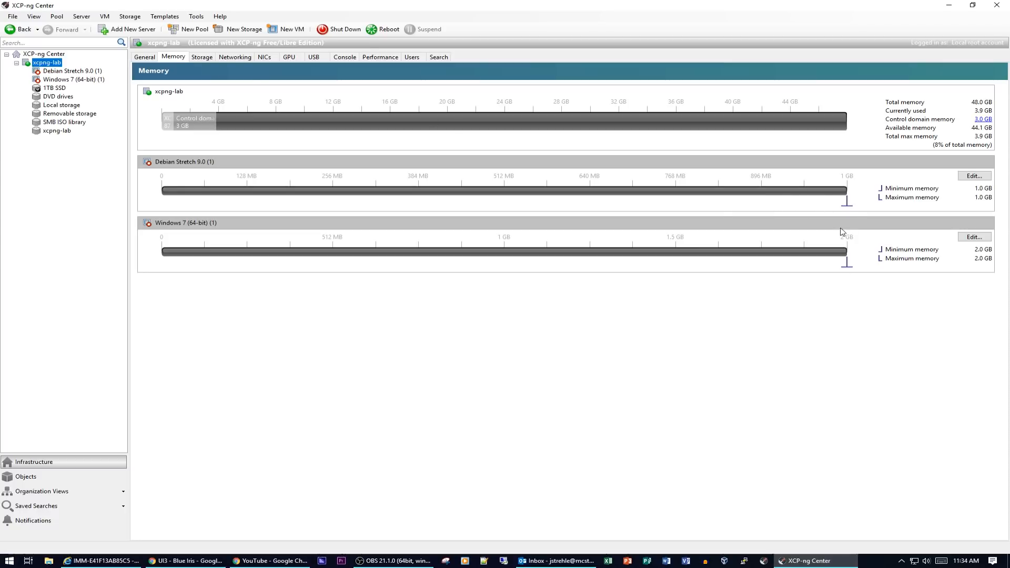
click(201, 59)
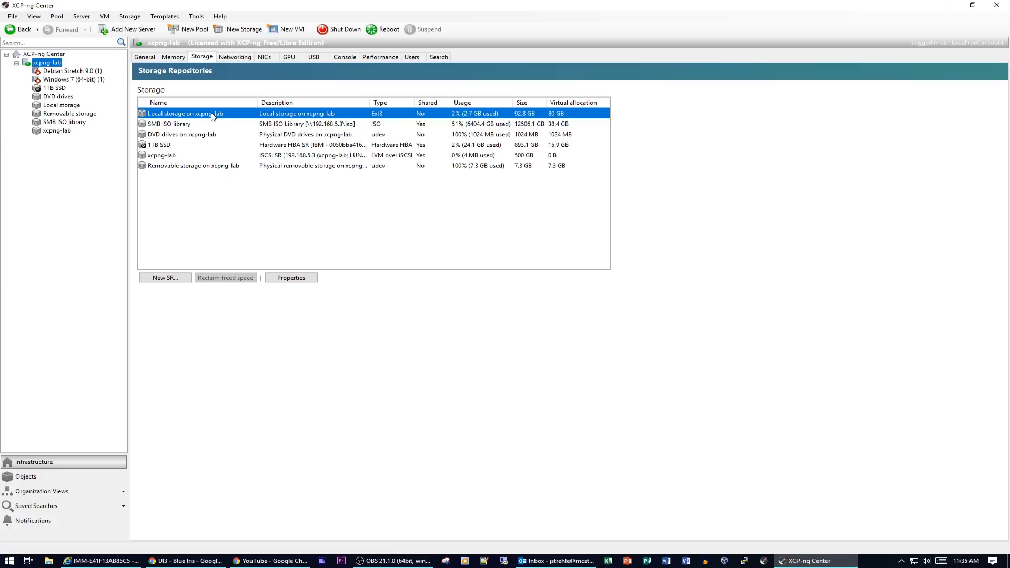
click(182, 126)
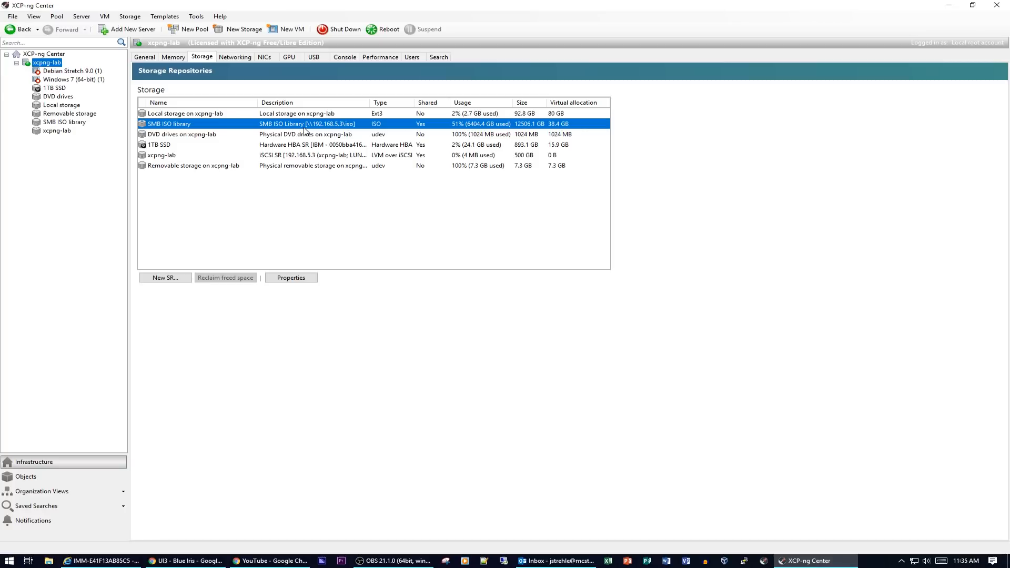
click(190, 138)
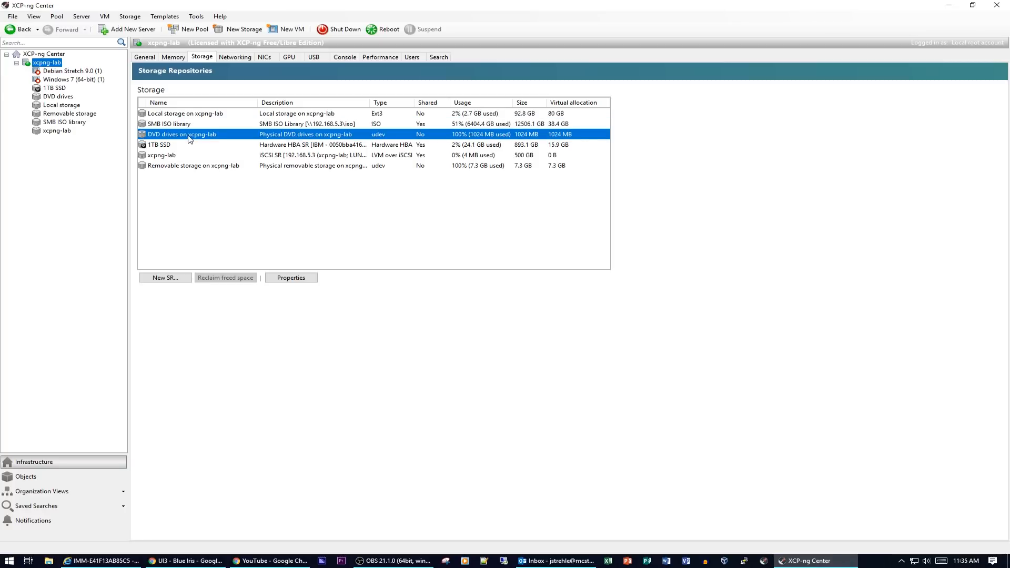
click(172, 148)
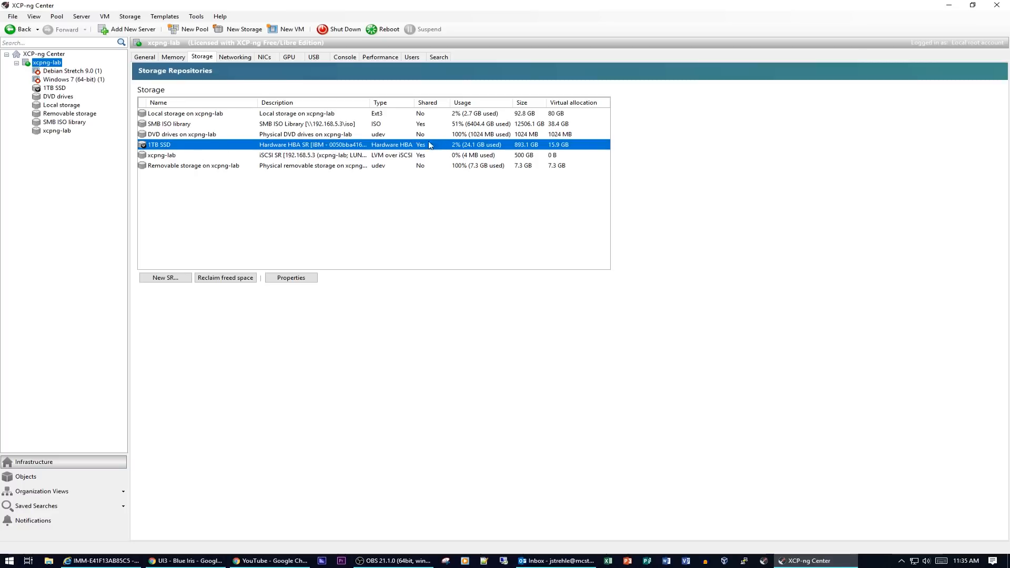
click(174, 156)
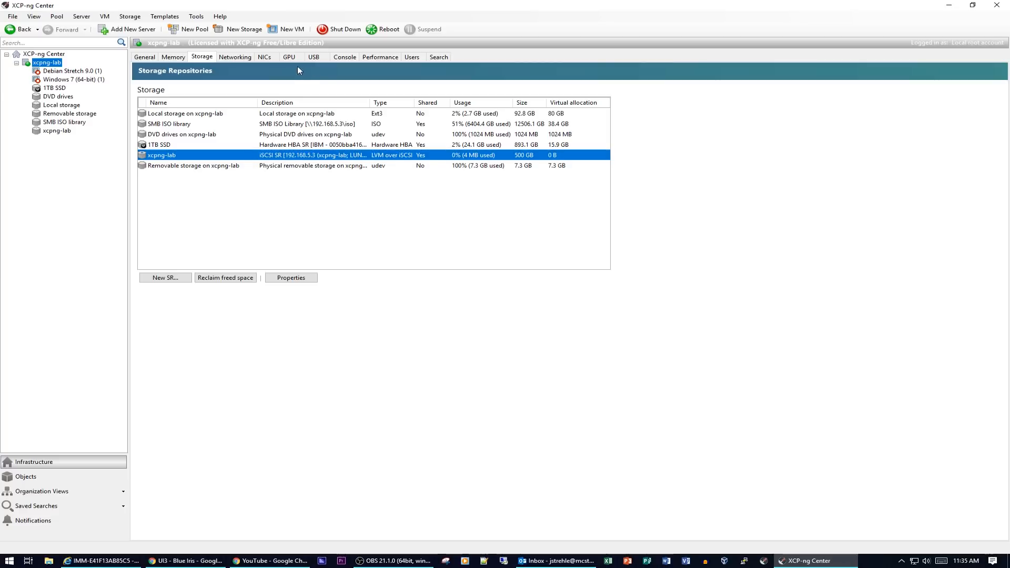
click(235, 57)
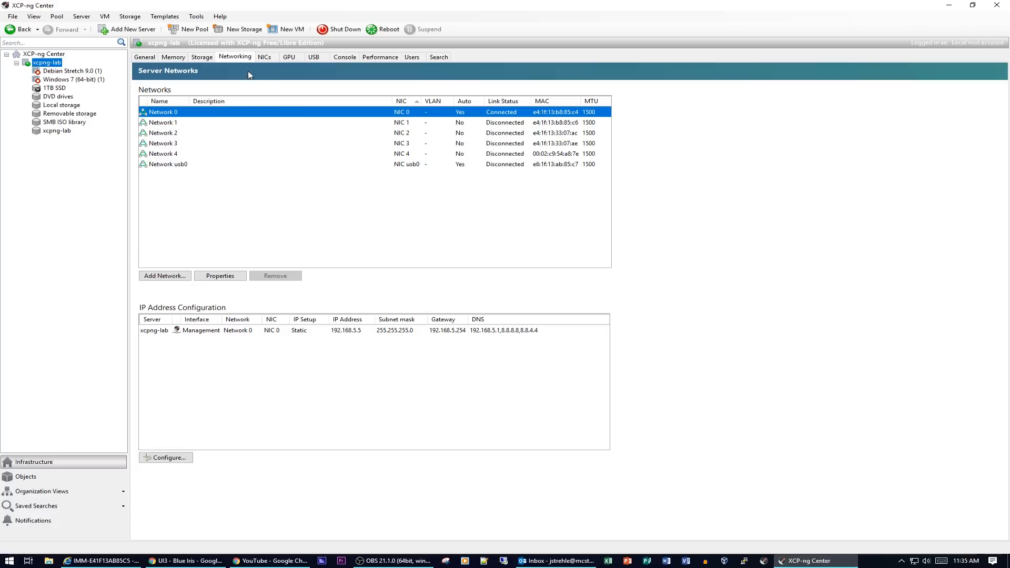
- Browse xcpng-lab's NICs, GPU, USB, Console, Performance and Users pages, then return to General
click(265, 59)
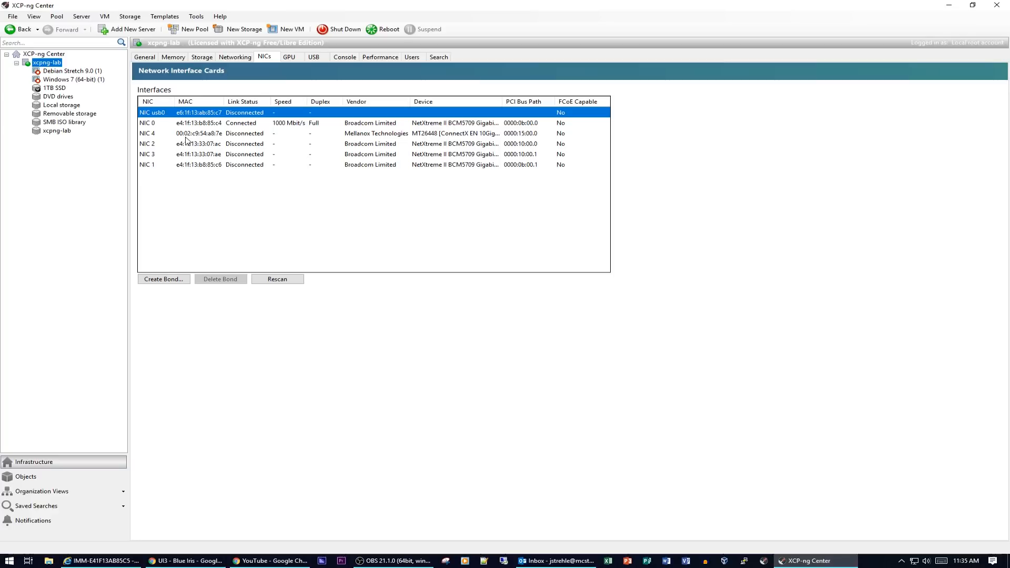
click(289, 58)
click(314, 57)
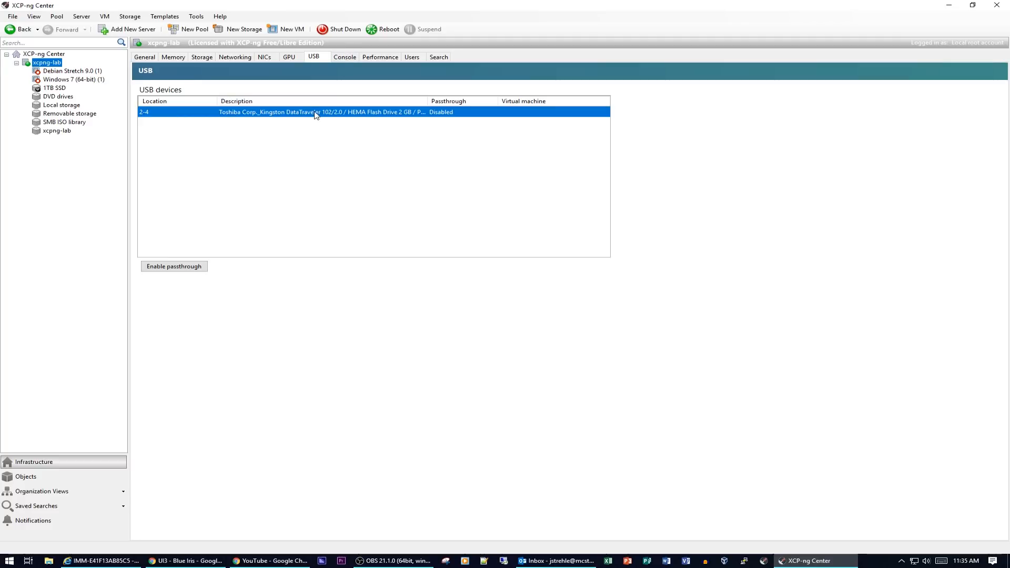
click(352, 59)
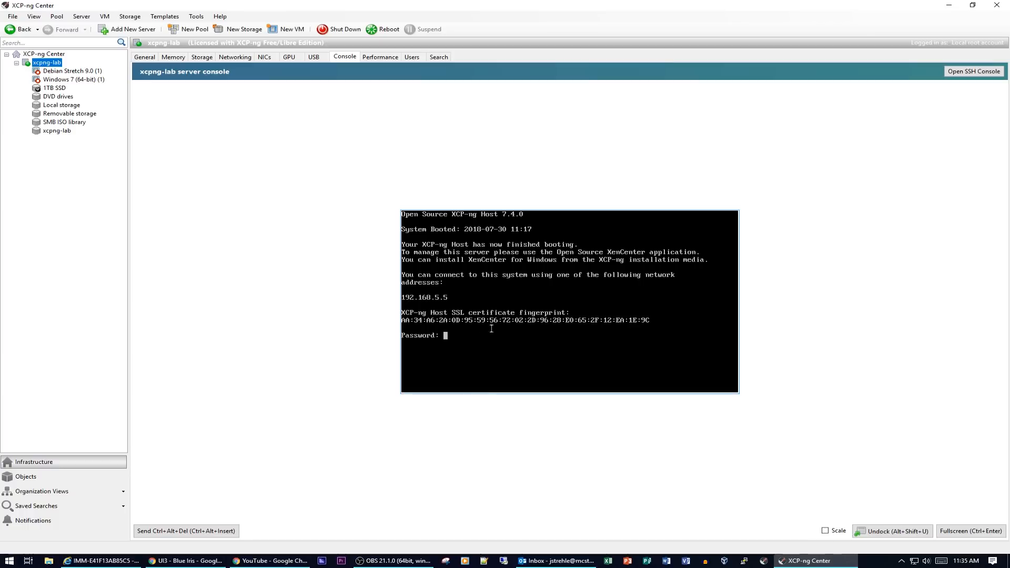
click(381, 58)
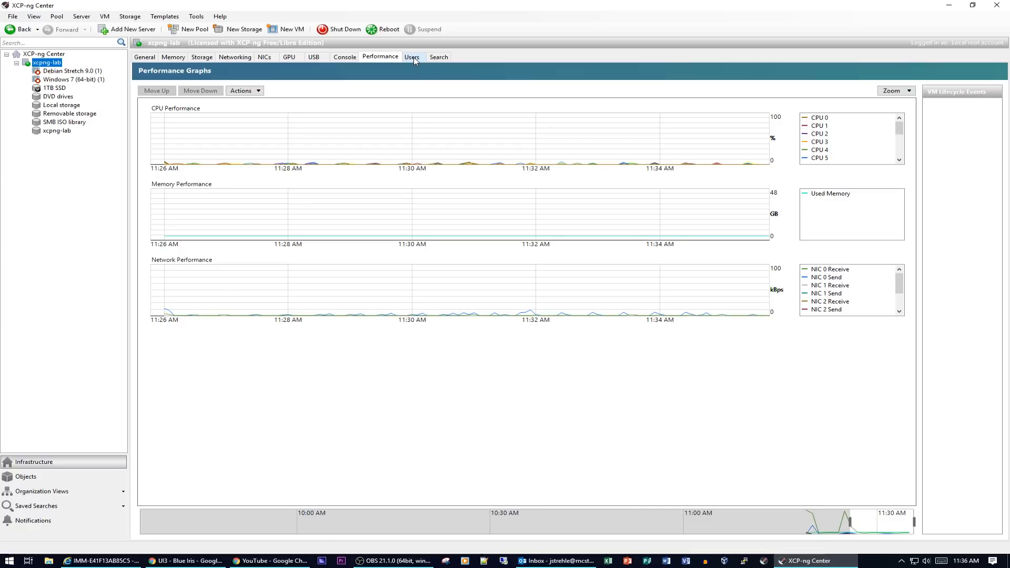
click(413, 57)
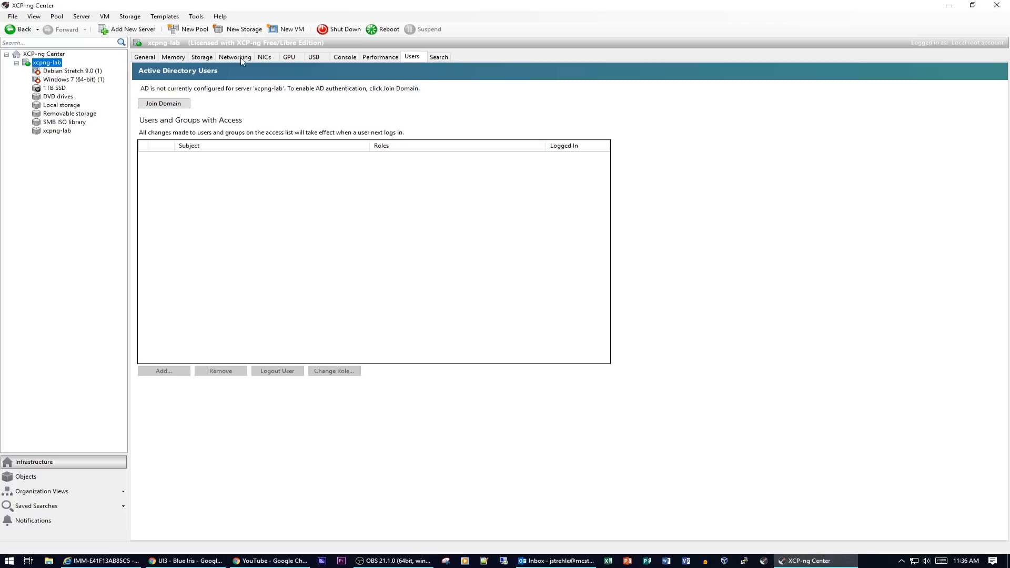
click(146, 58)
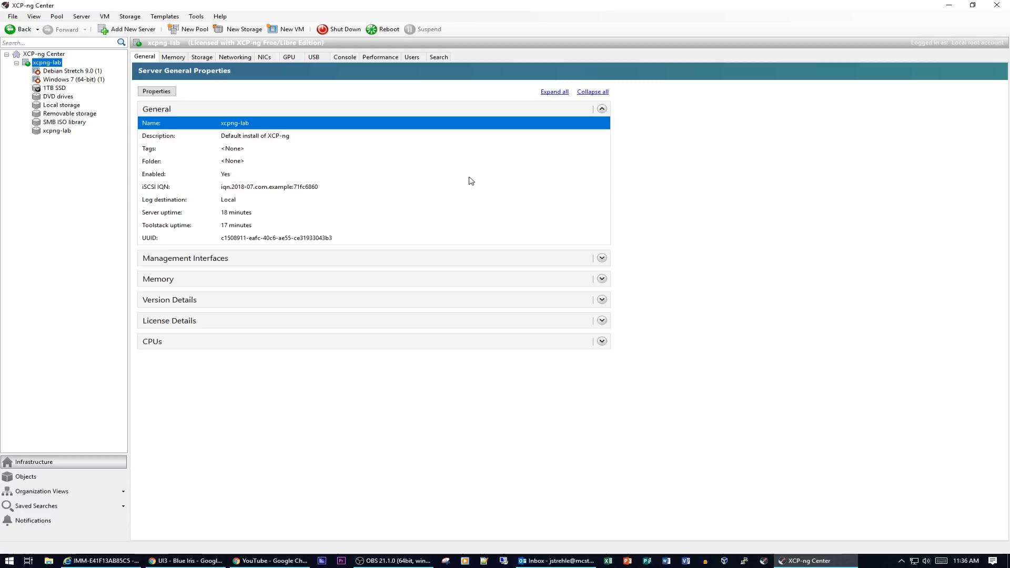
click(59, 73)
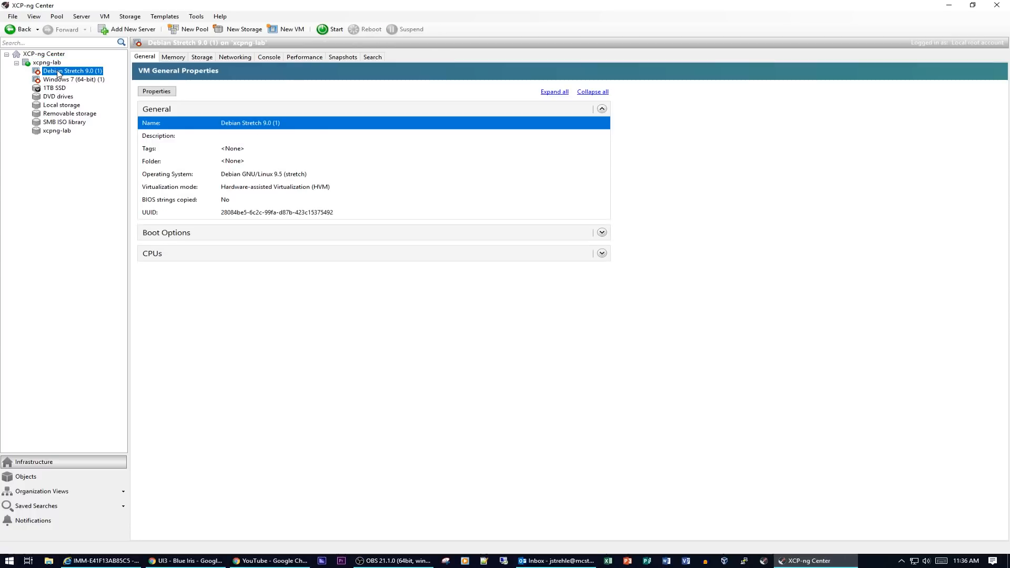
- Browse the Debian Stretch VM's Memory, Storage, Networking and Console pages, then return to General
click(175, 58)
click(202, 58)
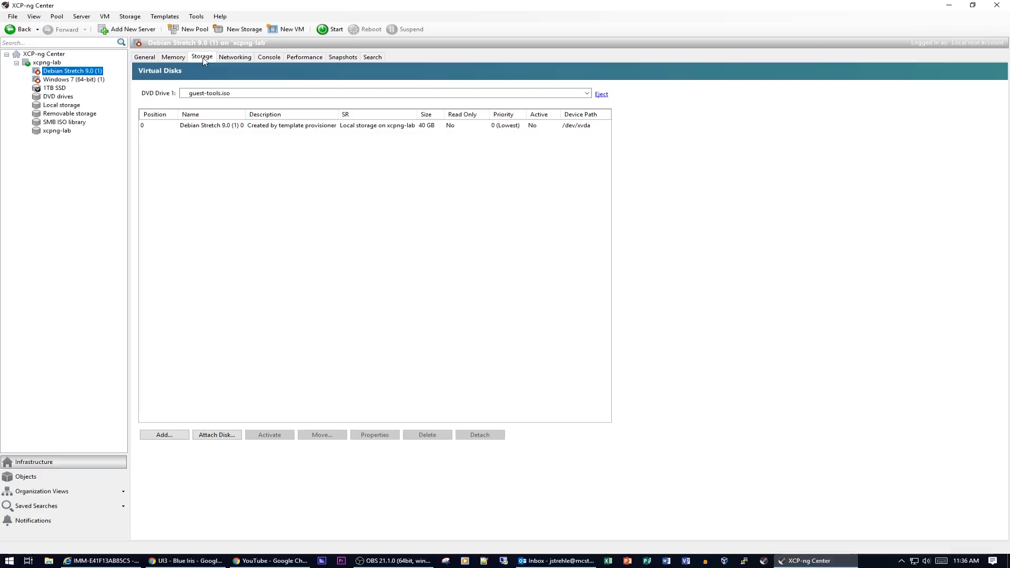
click(221, 58)
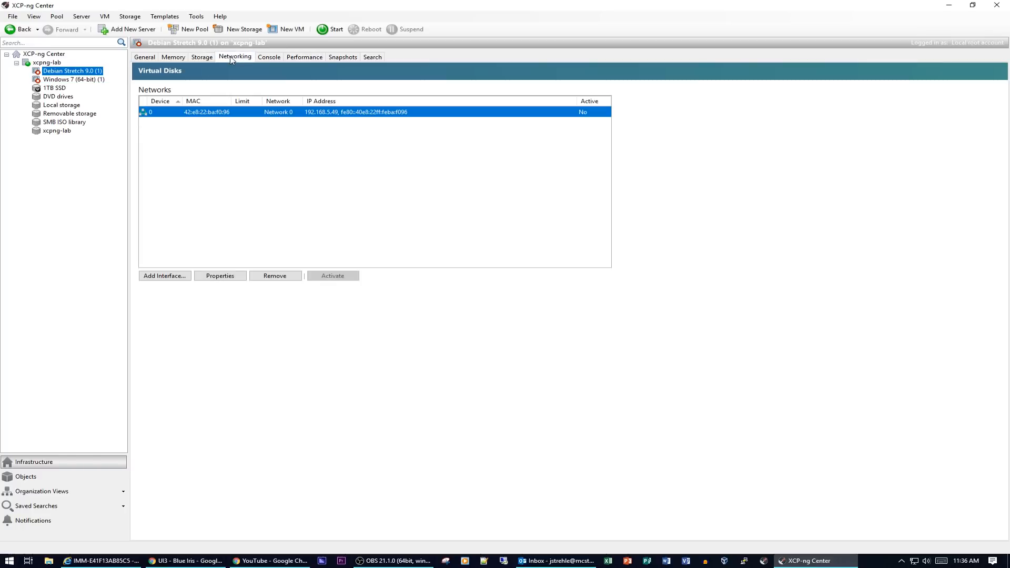
click(268, 59)
click(147, 58)
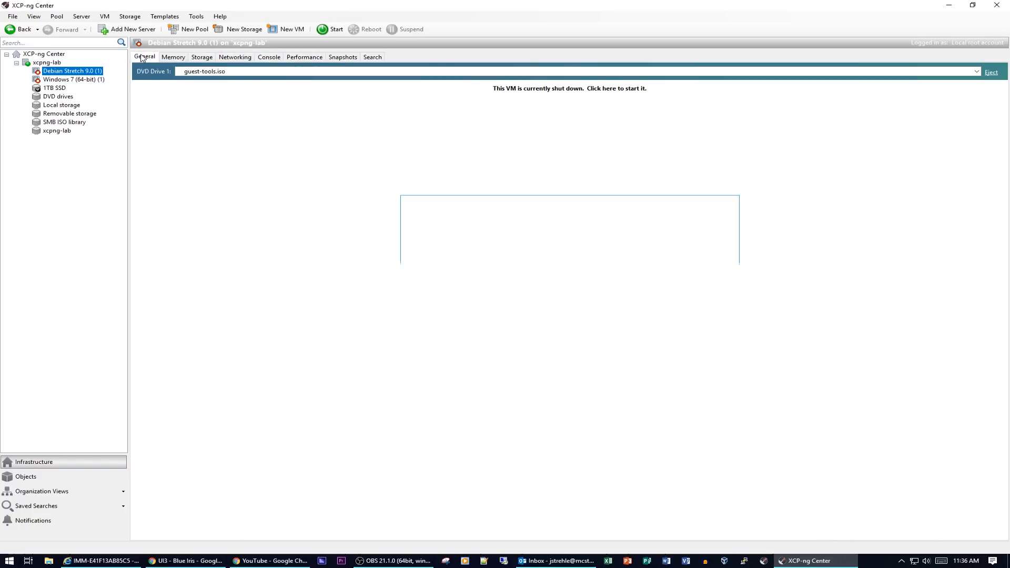
- Inspect the virtual disks on the 1TB SSD, DVD drives and Local storage repositories
click(52, 88)
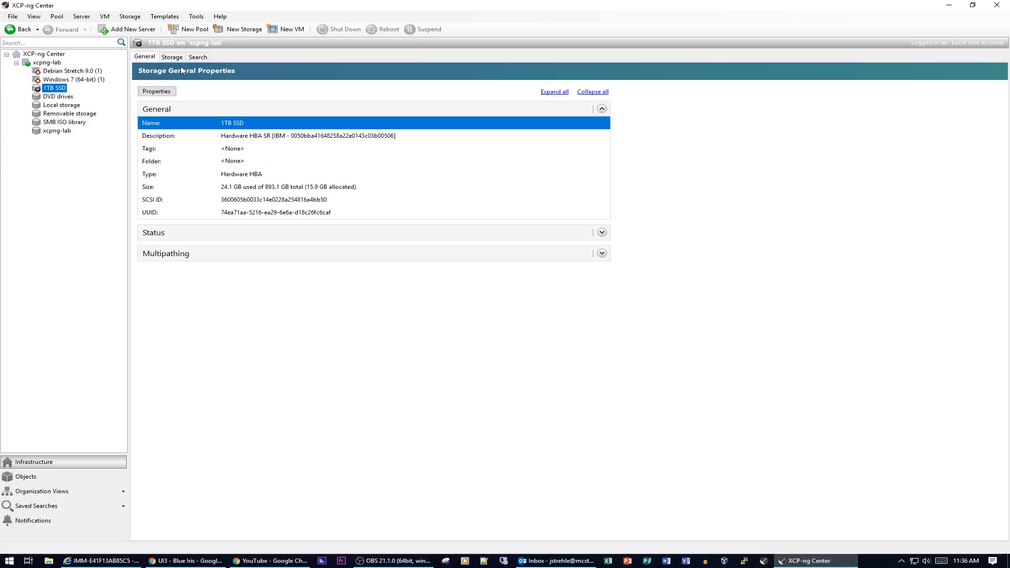
click(168, 58)
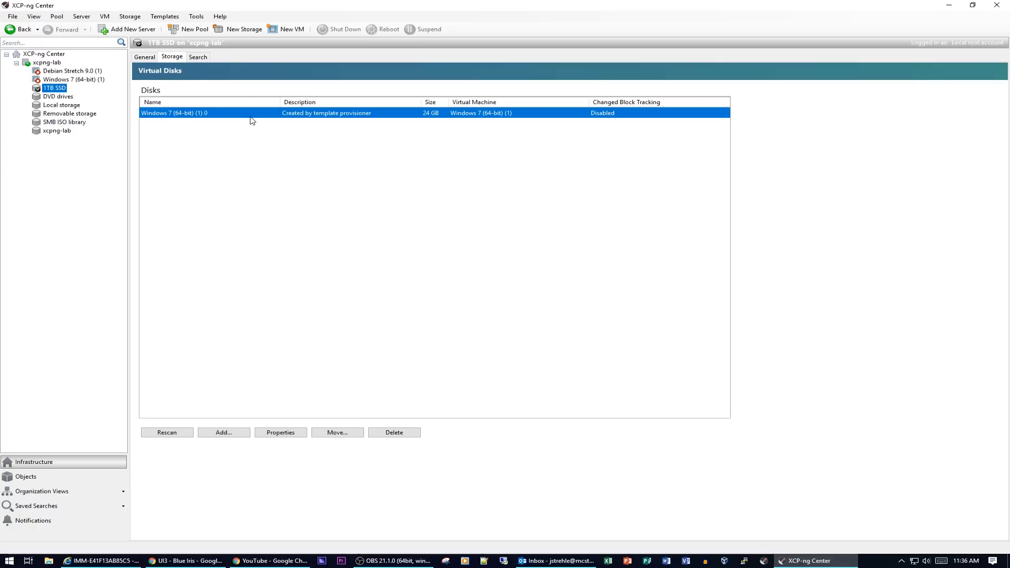
click(148, 57)
click(51, 98)
click(47, 105)
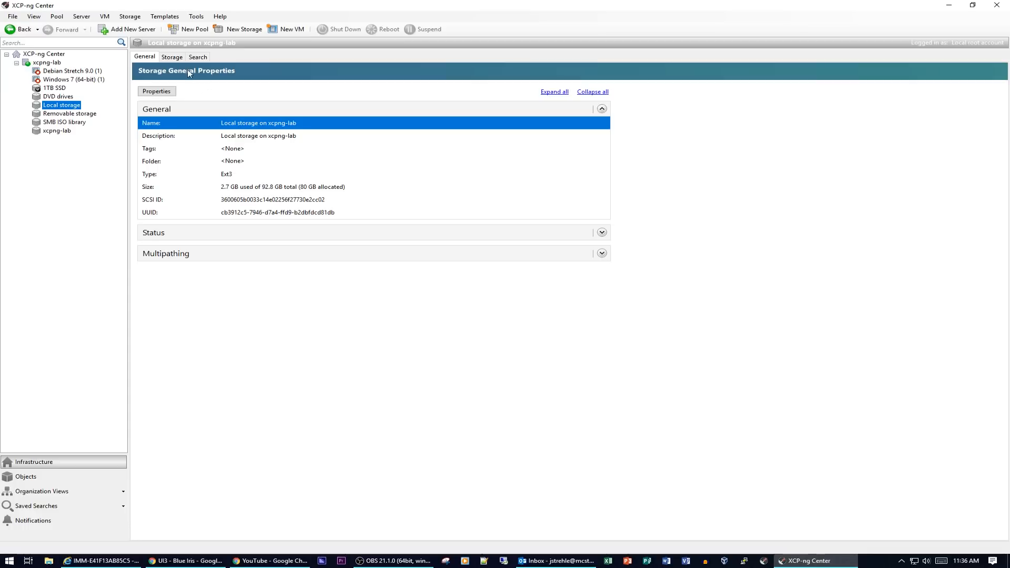
click(177, 58)
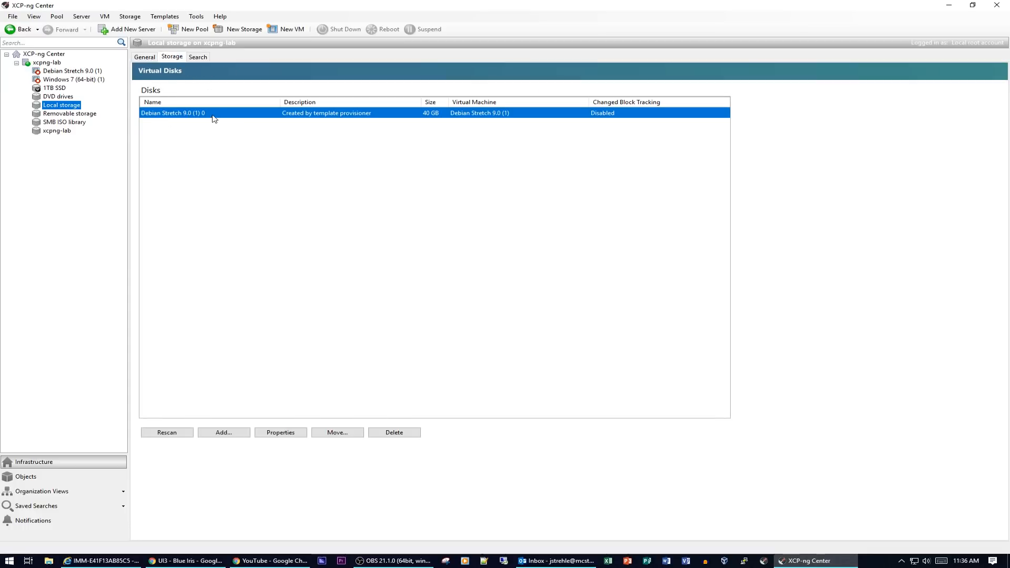
click(58, 87)
click(172, 57)
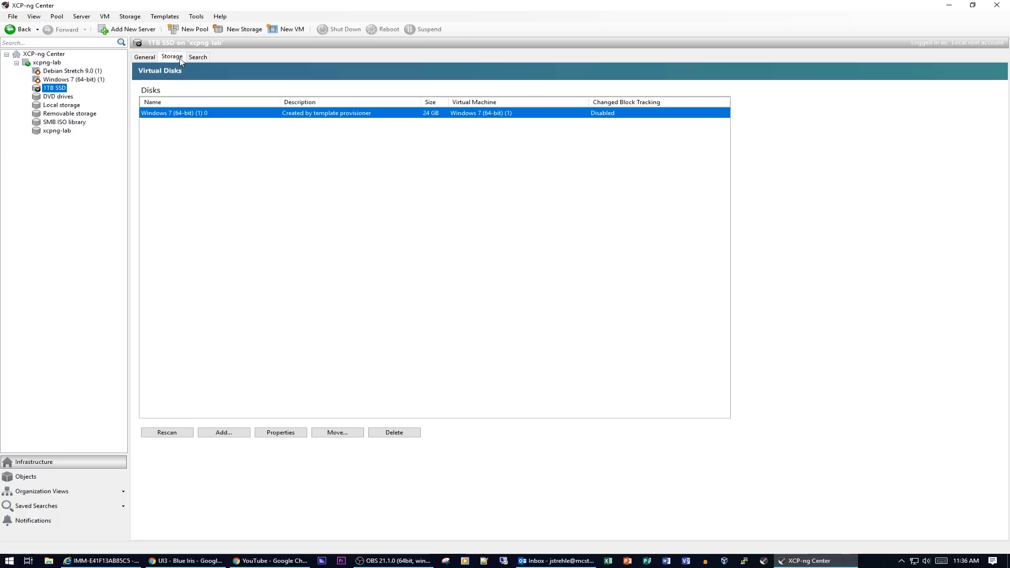
- List the ISO files in the SMB ISO library and the disks on the xcpng-lab iSCSI SR
click(52, 123)
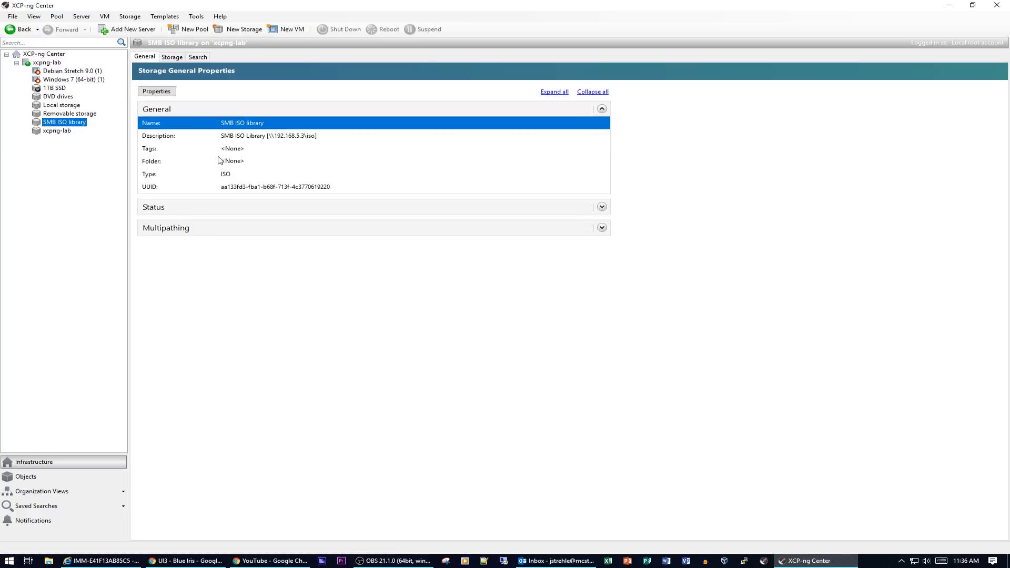
click(172, 57)
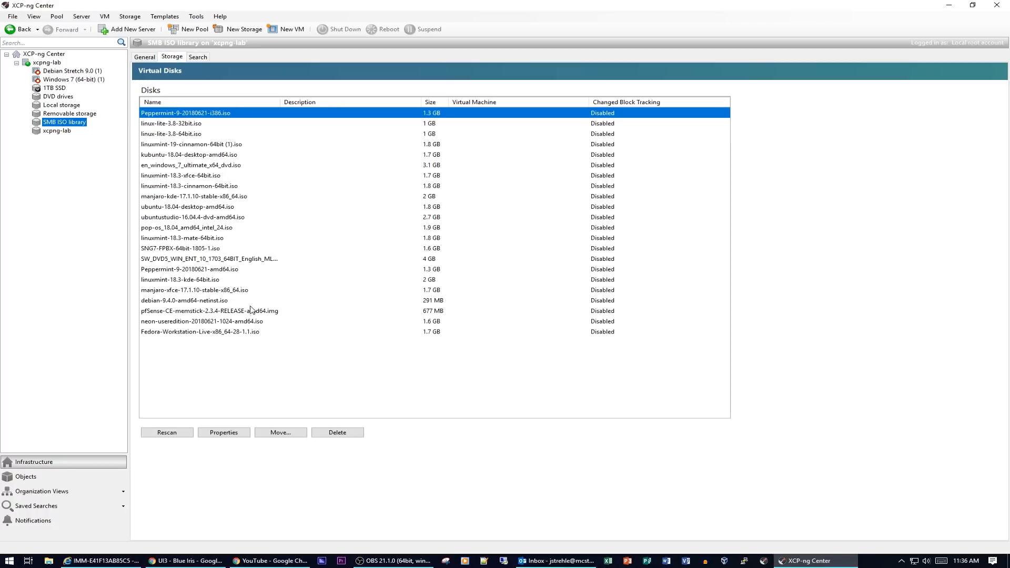
click(55, 133)
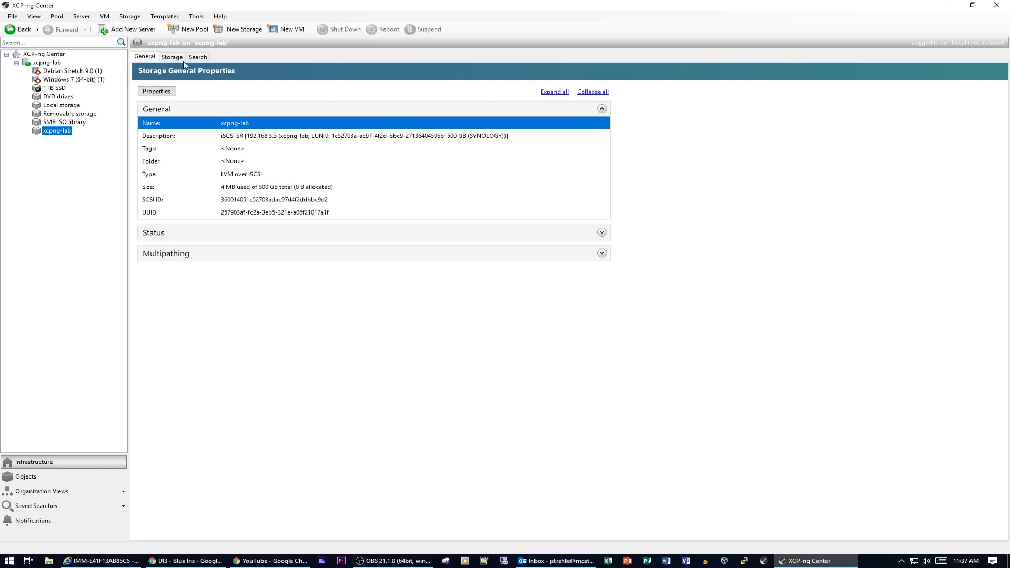
click(172, 57)
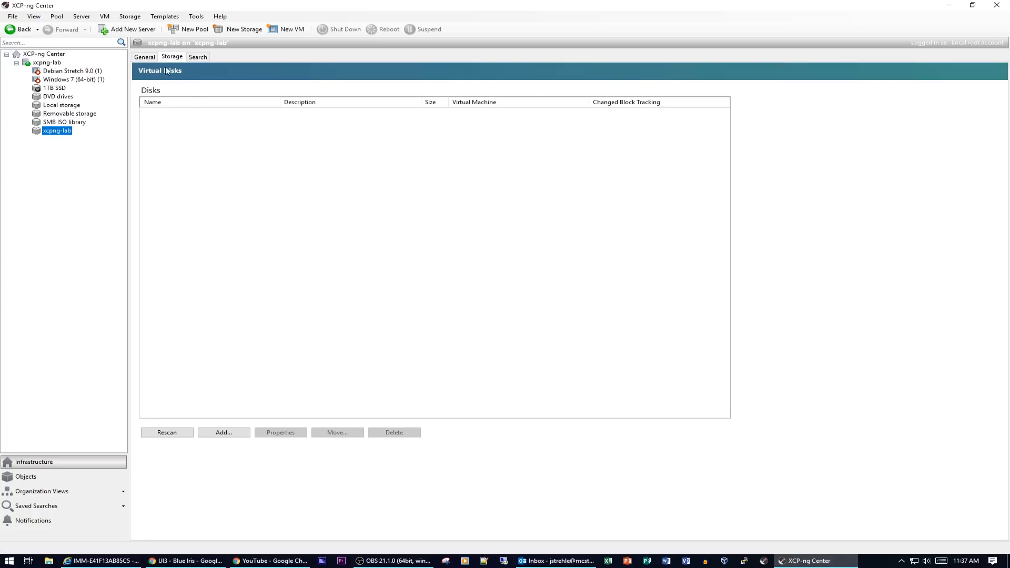
click(145, 58)
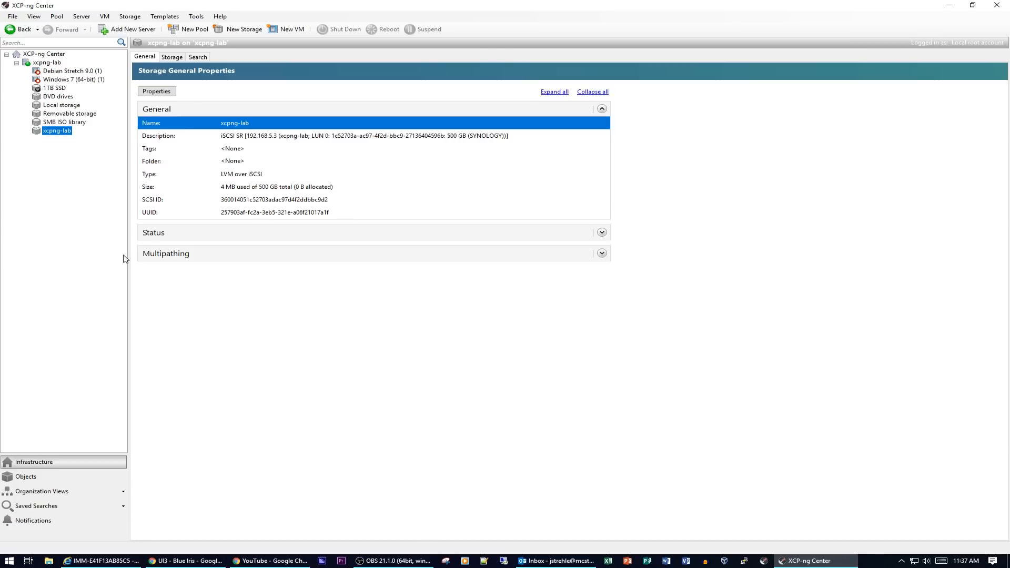
- Switch the tree to Objects by Type and list the servers, VMs and XCP-ng templates
click(11, 478)
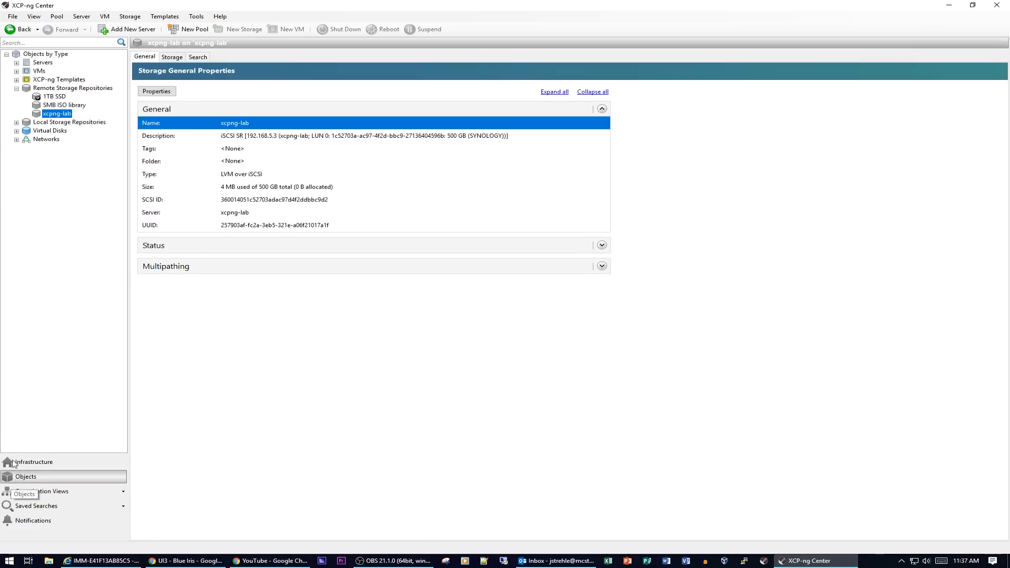
click(53, 64)
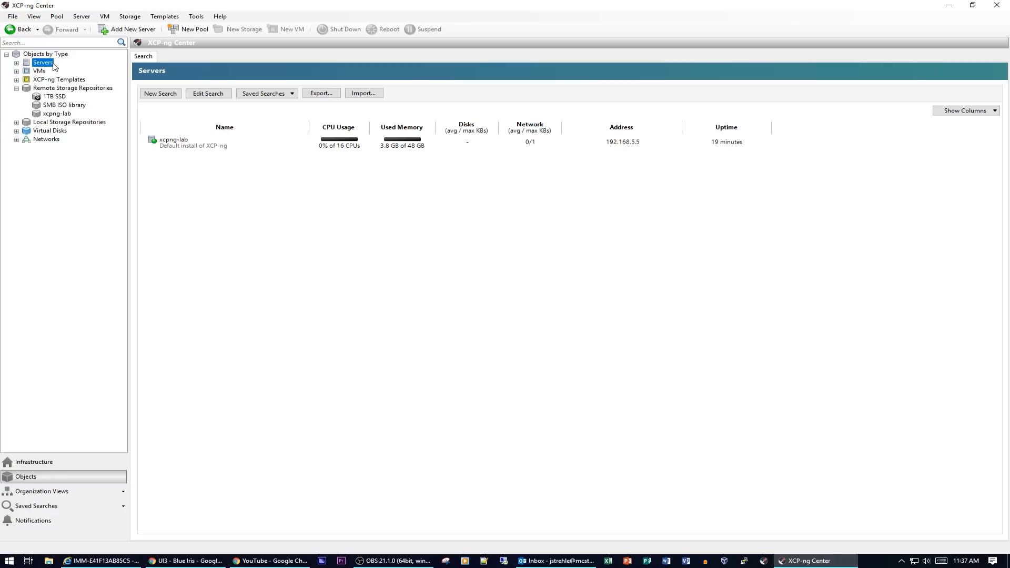
click(16, 63)
click(17, 63)
click(45, 72)
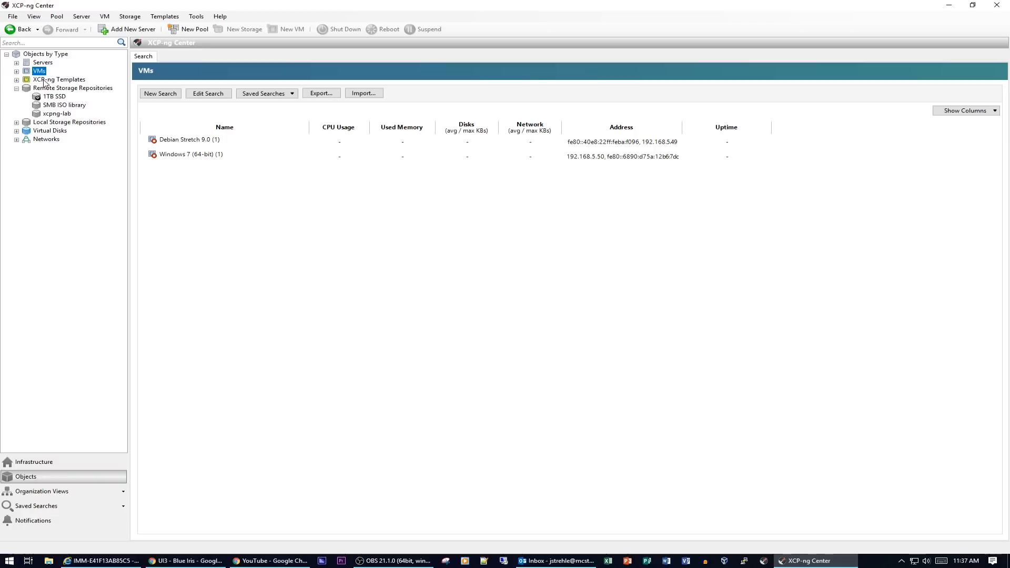
click(45, 80)
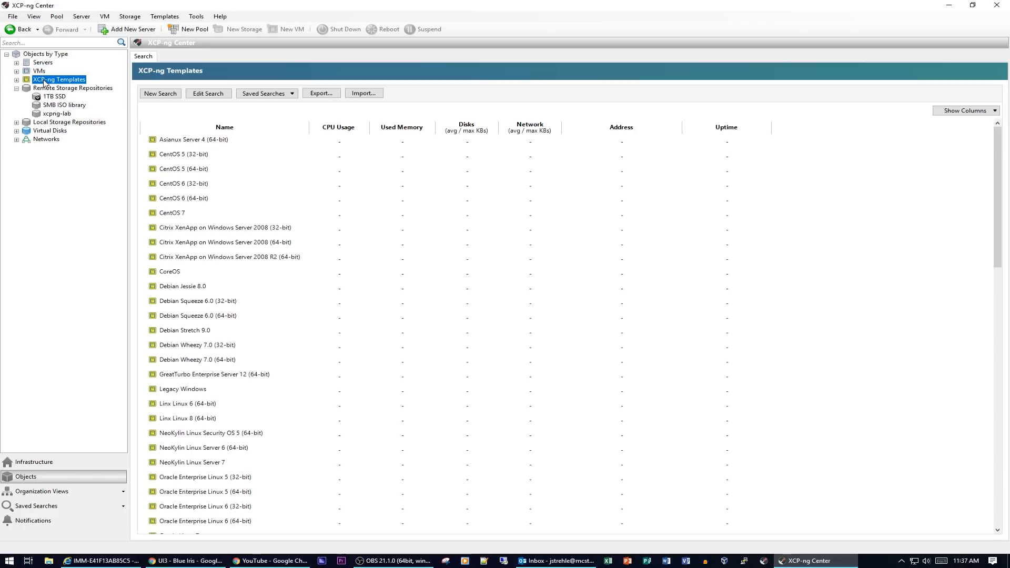
- Browse the 1TB SSD, SMB ISO library, local storage, virtual disks and networks listings
click(45, 98)
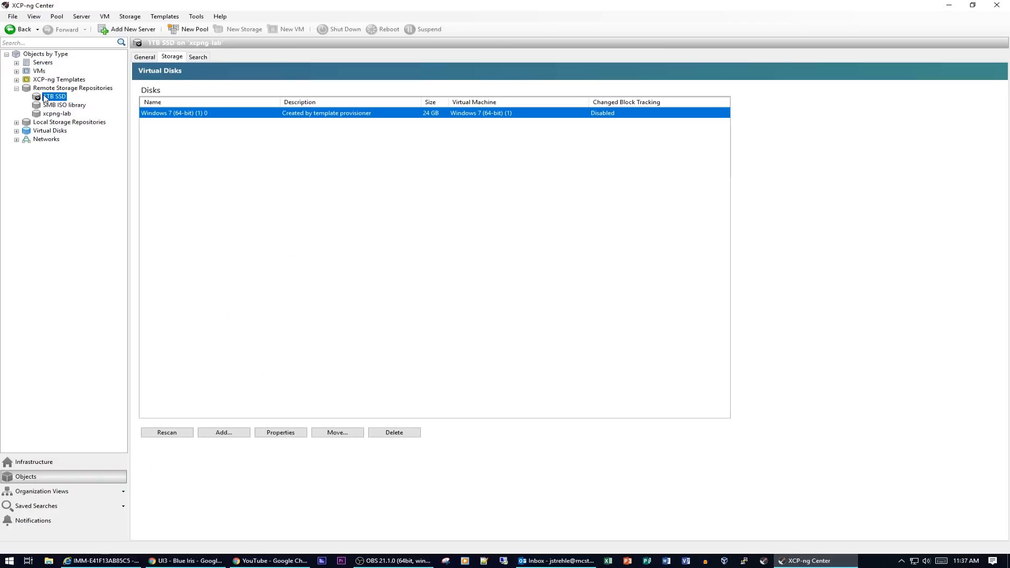
click(59, 106)
click(52, 114)
click(57, 124)
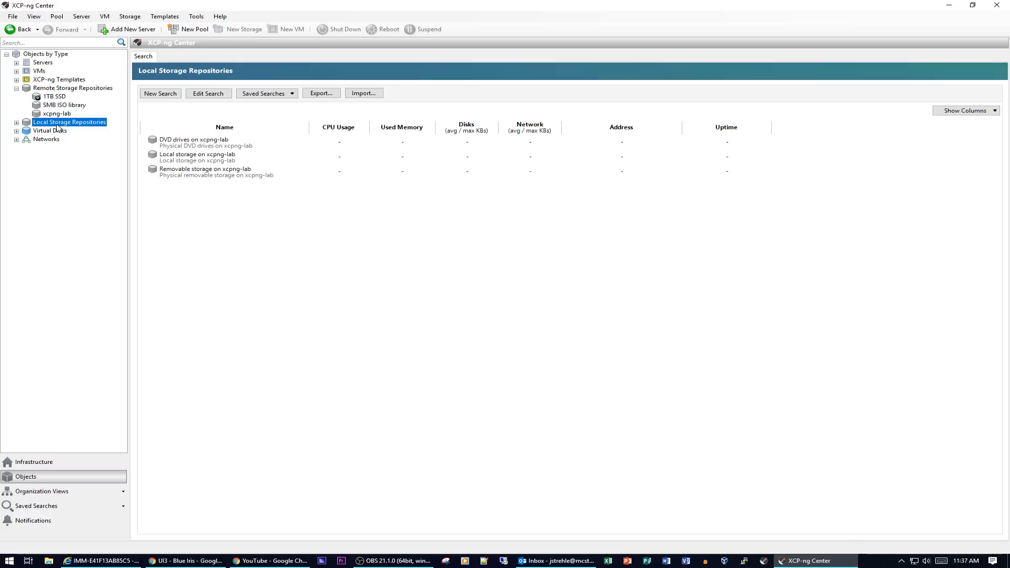
click(57, 133)
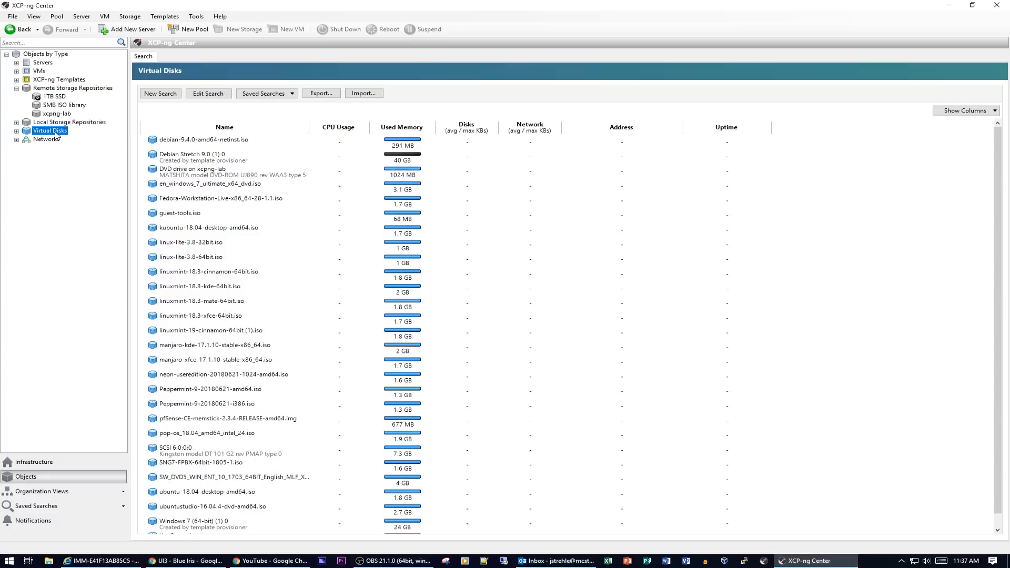
click(52, 141)
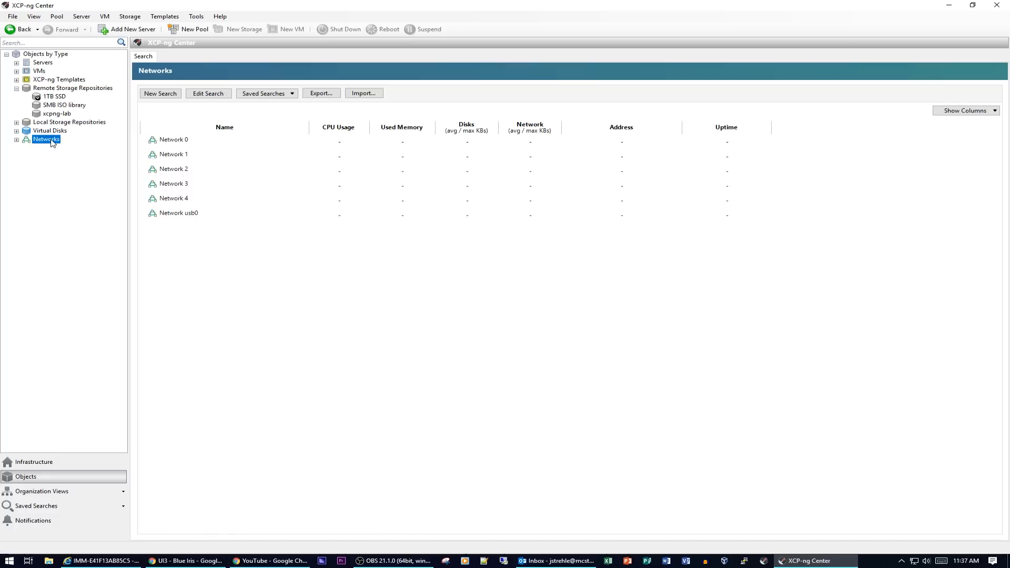
- Check the other grouping options, then go back to the Infrastructure view of xcpng-lab
click(25, 496)
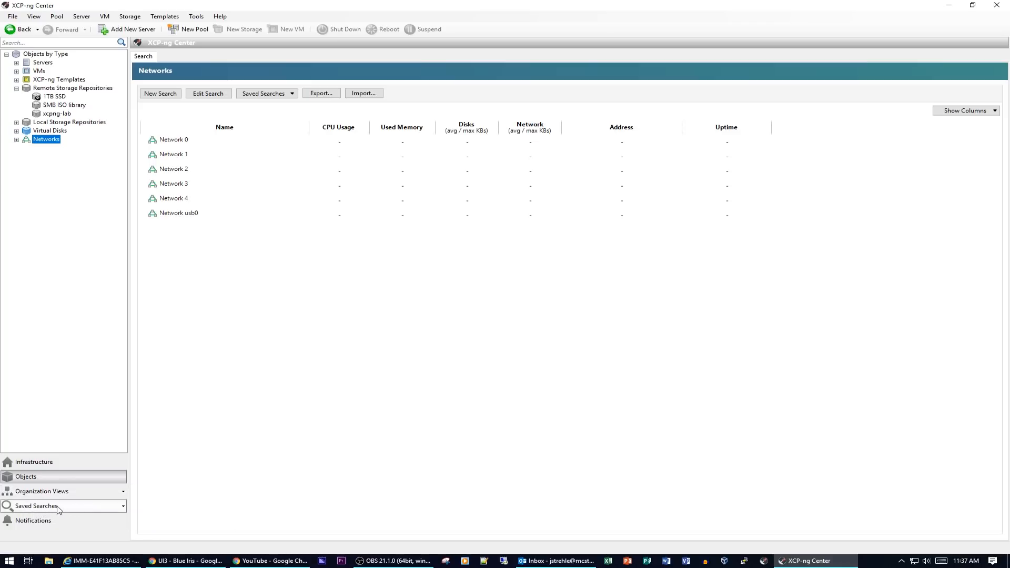
click(47, 55)
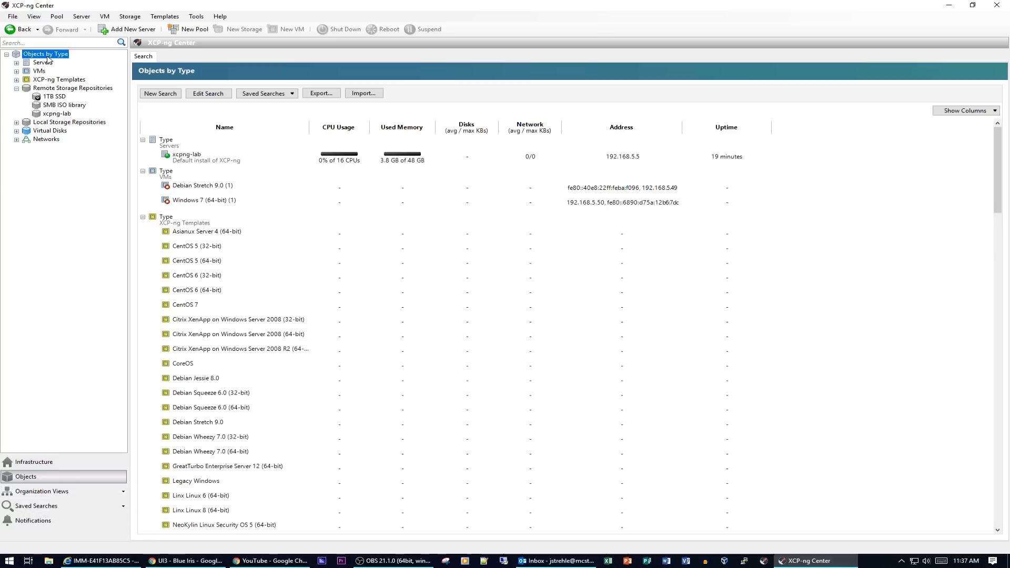
click(67, 462)
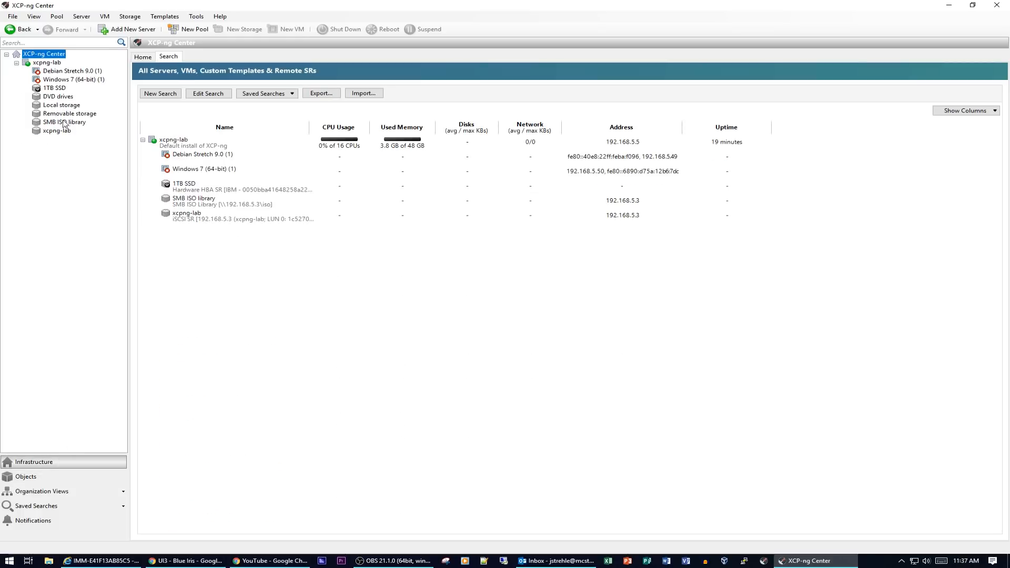
click(51, 63)
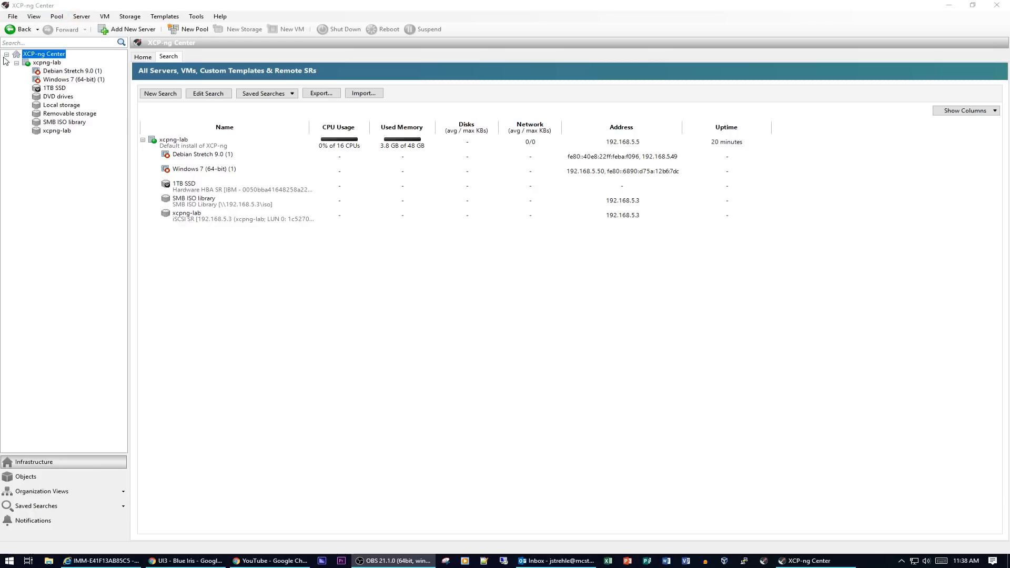
- Show the console of Debian Stretch 9.0 (1), which reports the VM shut down
click(56, 71)
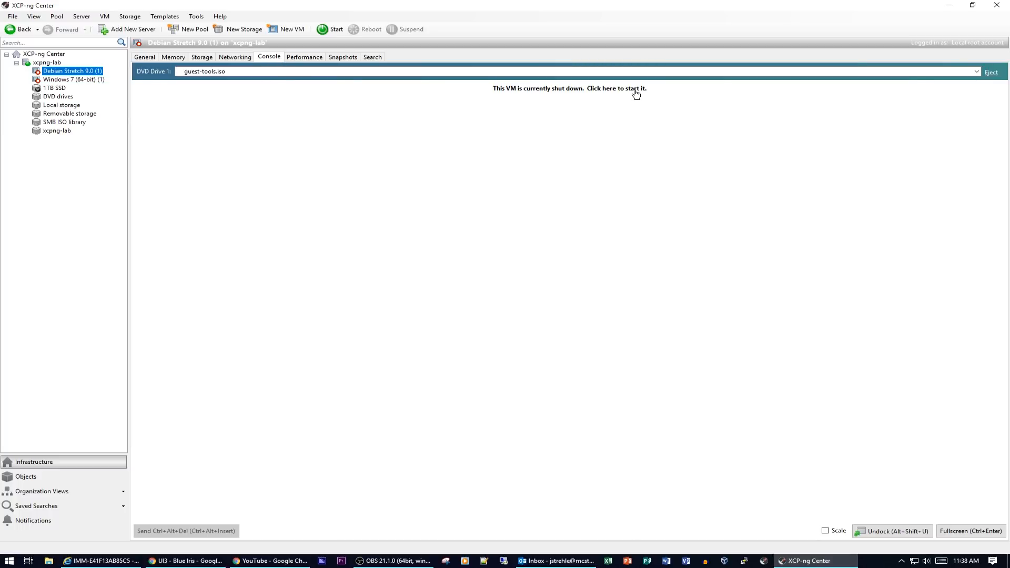
- Start the Debian VM, log in as root, and run ls, dir and ip addr
click(608, 89)
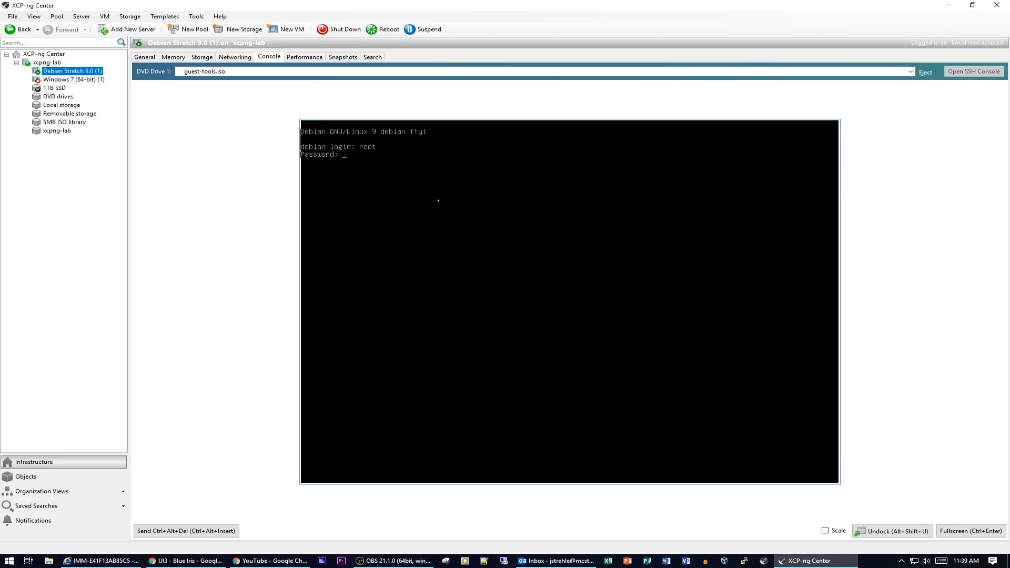
key(Return)
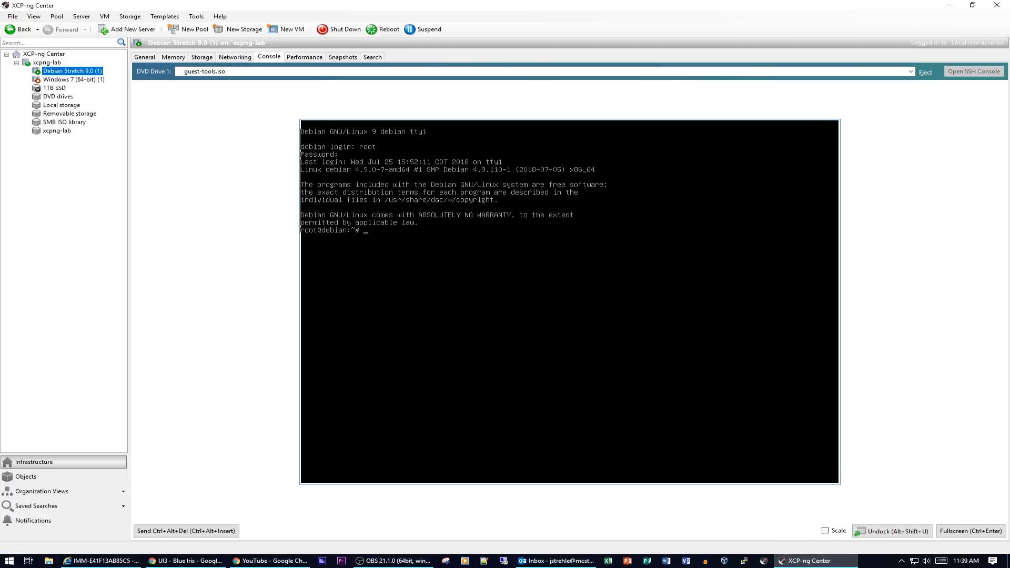
text(ls)
key(Return)
text(dir)
key(Return)
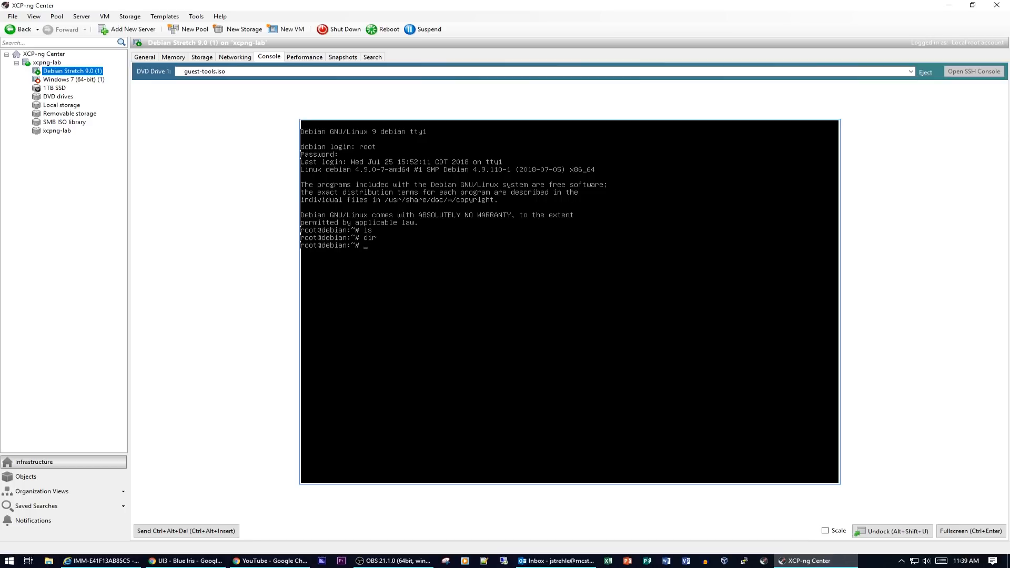
text(ip addr)
key(Return)
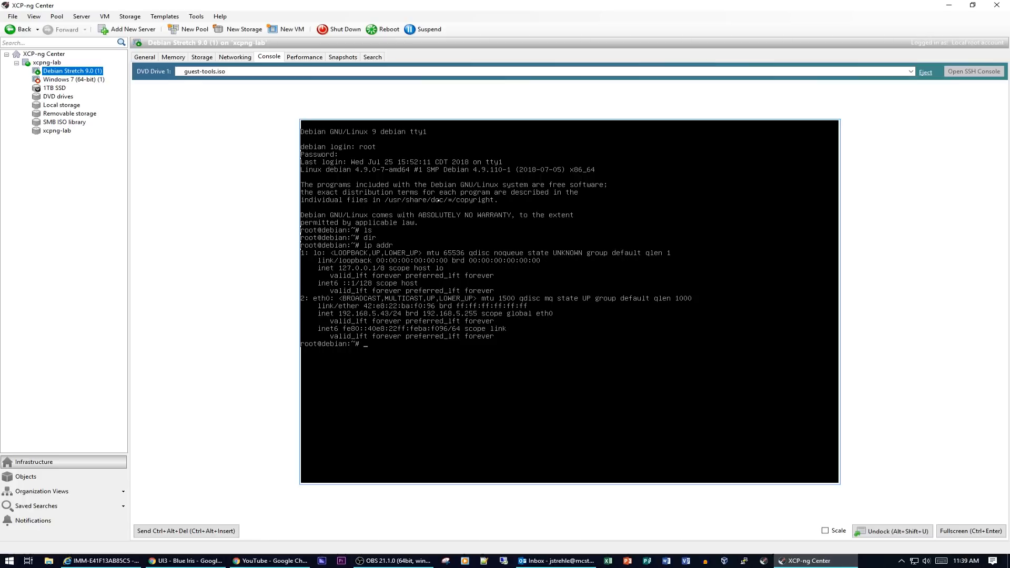
- Ping google.com, mcs.local and mcs-nas from the Debian console, stopping each with Ctrl+C
text(ping)
key(BackSpace)
key(BackSpace)
text(google.com)
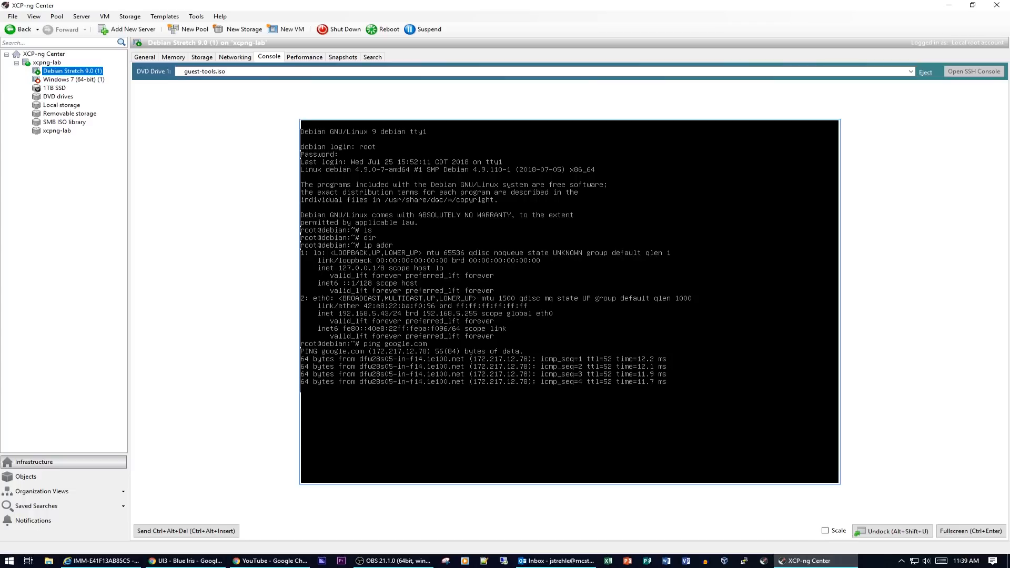
key(ctrl+c)
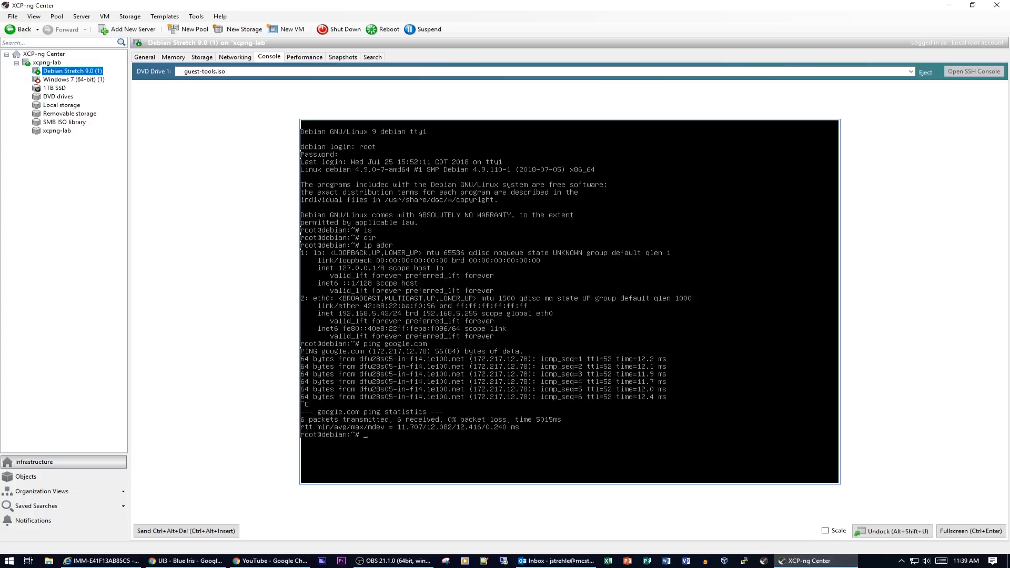
text(ping mcs.local)
key(Return)
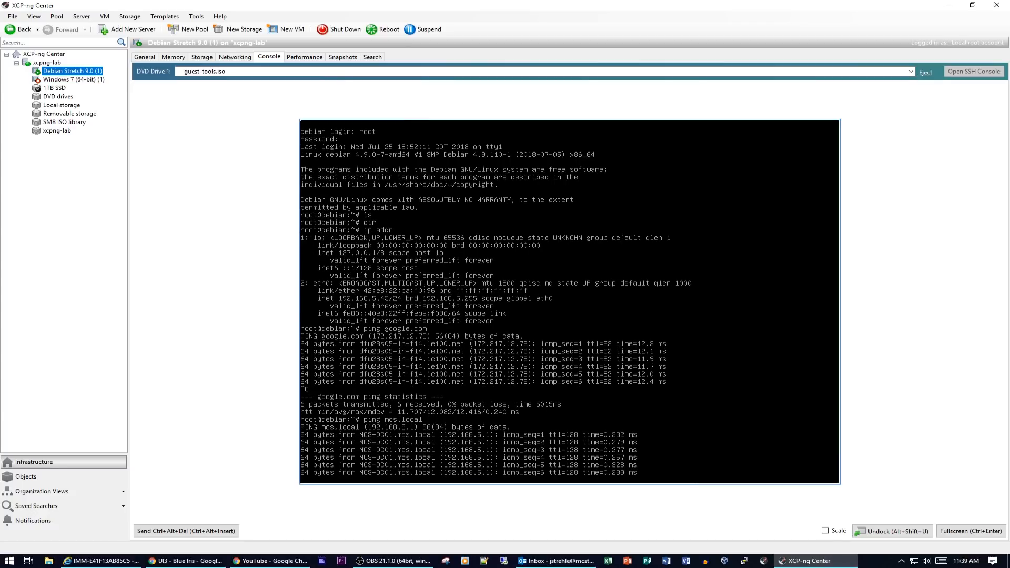
key(ctrl+c)
text(p)
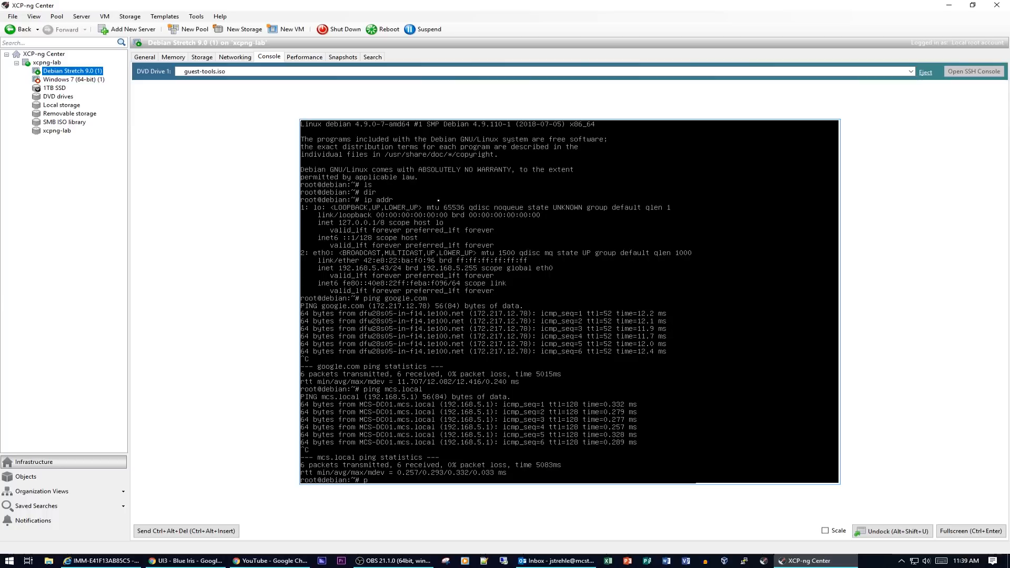
text(ing mcs)
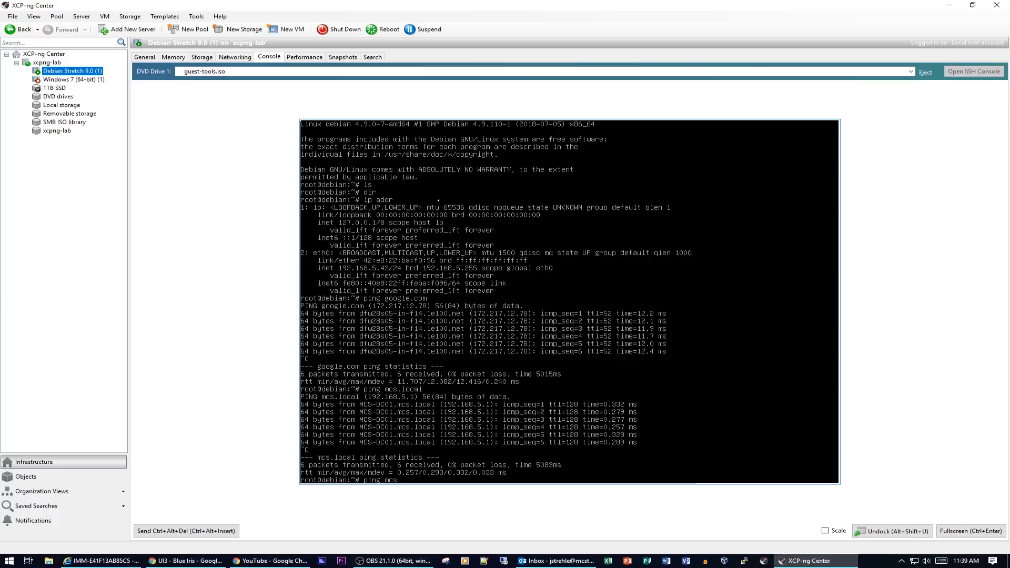
text(-nas)
key(Return)
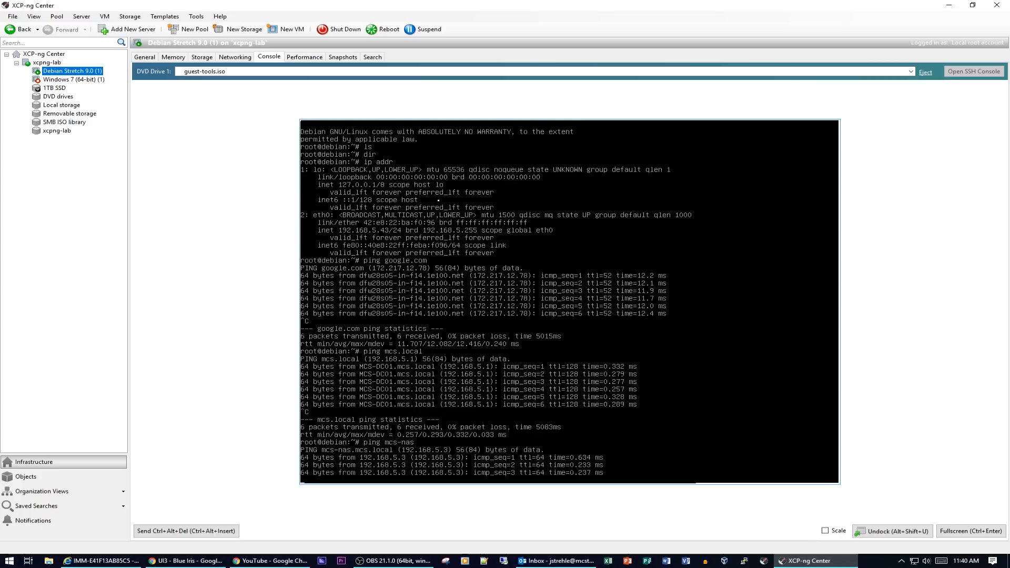
key(ctrl+c)
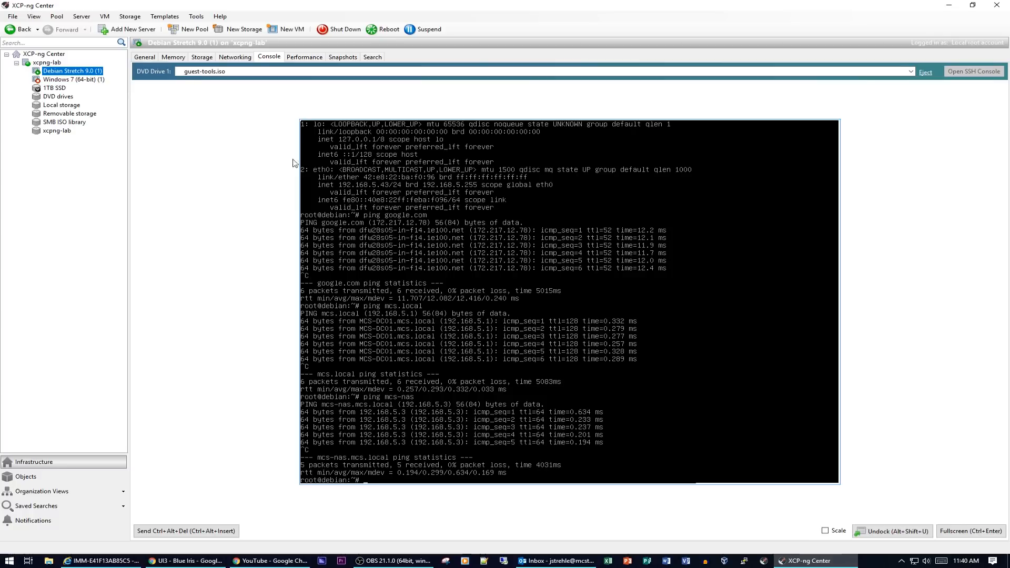
click(80, 81)
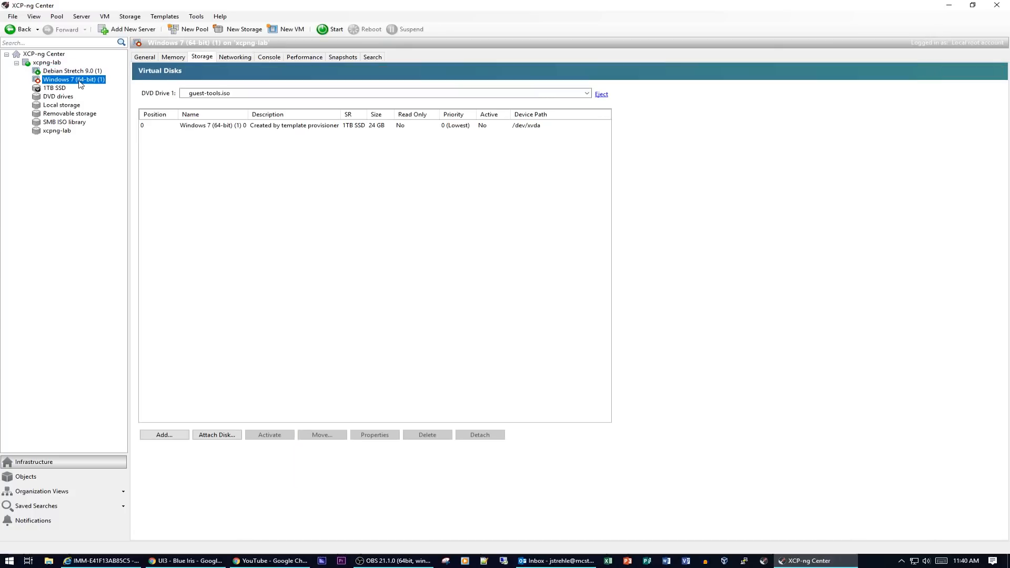
- Start the Windows 7 VM from its console and sign in, retrying after an incorrect password
click(270, 56)
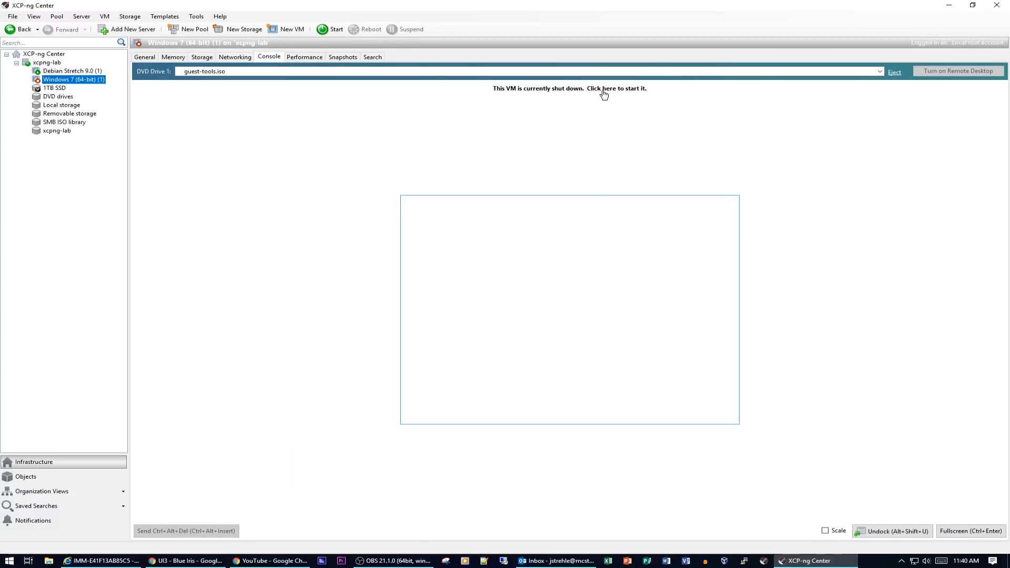
click(605, 90)
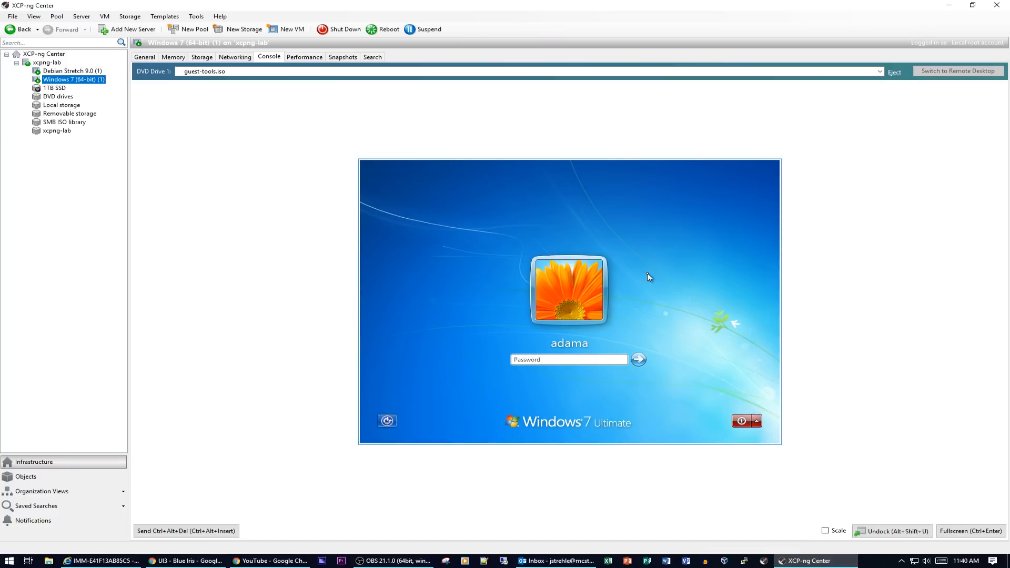
text(******)
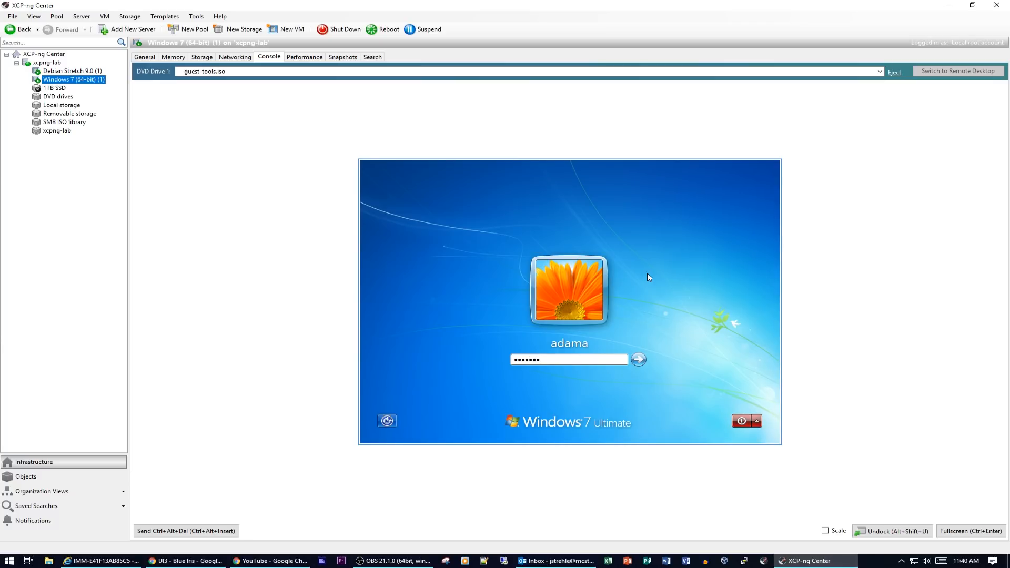
key(Return)
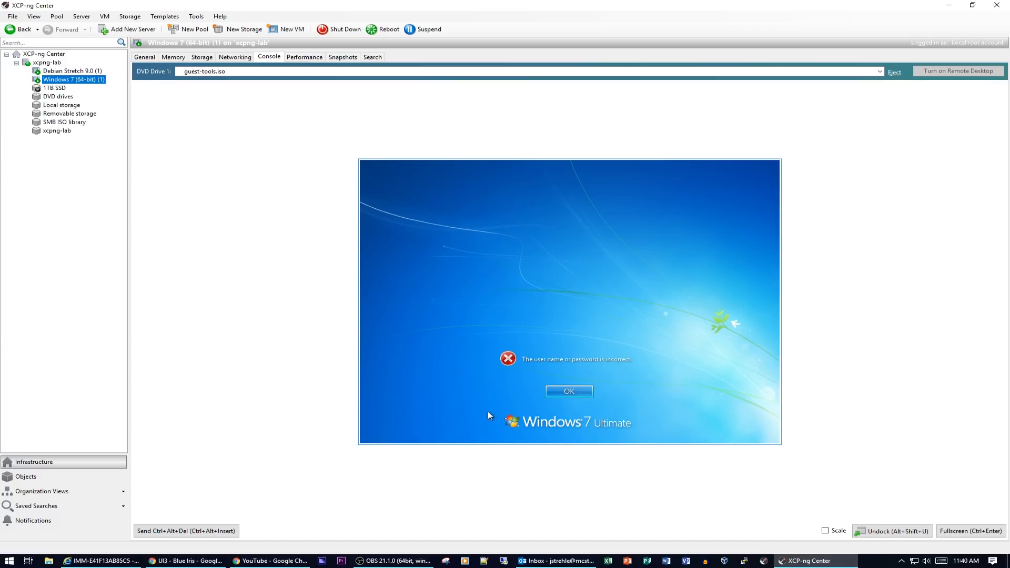
click(578, 395)
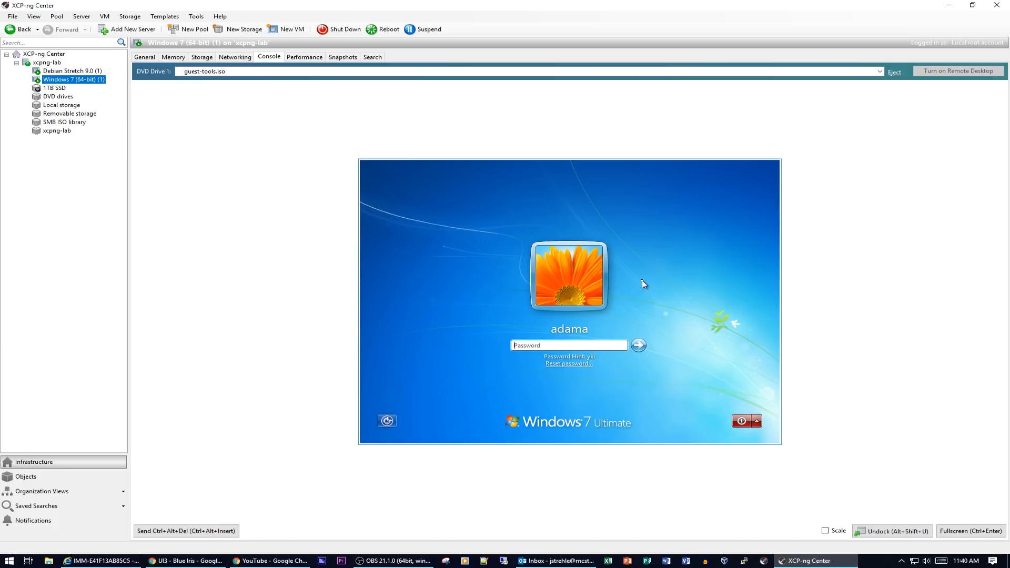
text(*****)
key(Return)
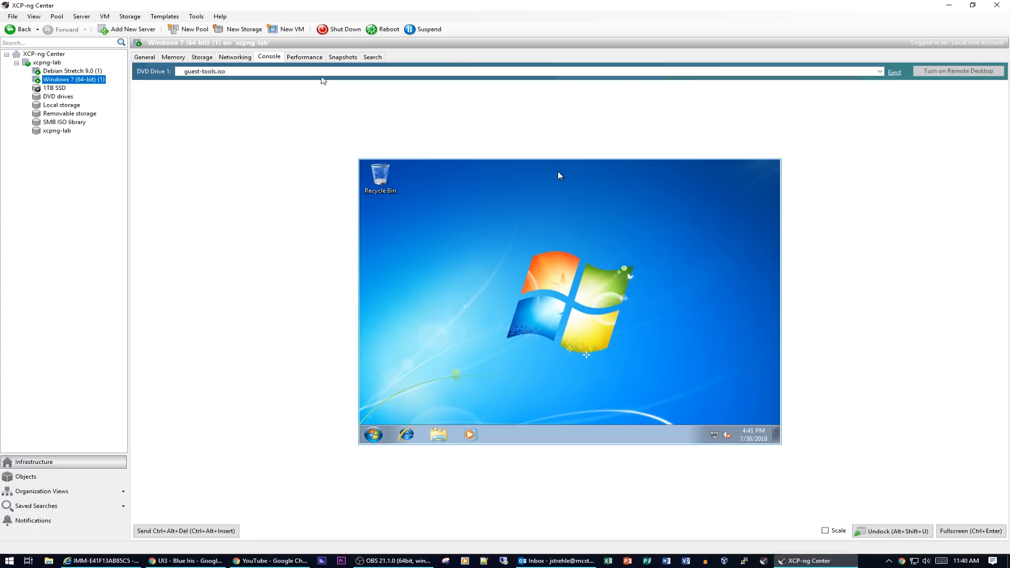
click(146, 58)
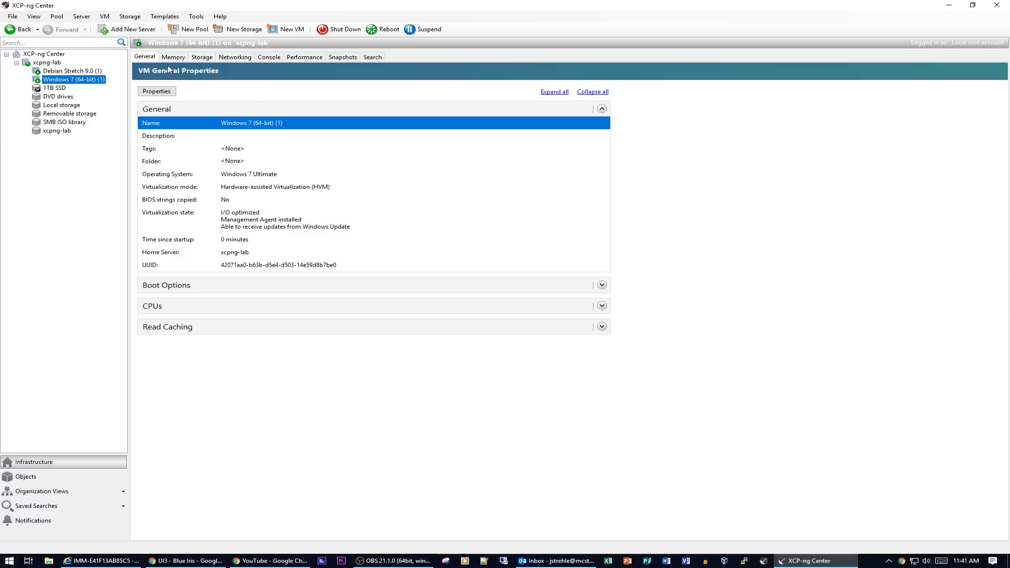
- Expand and collapse the Windows 7 VM's boot order and virtual CPU details
click(602, 285)
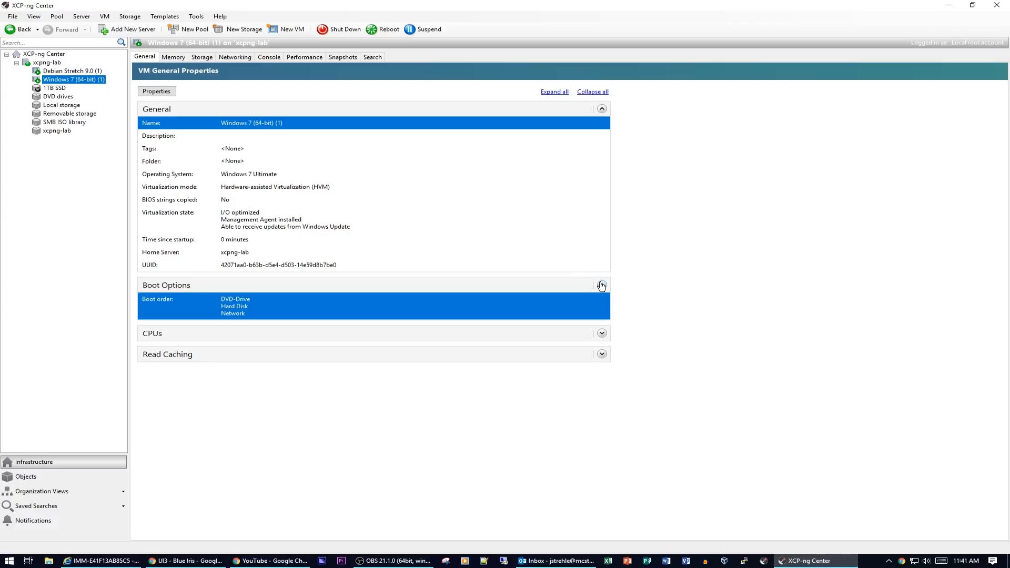
click(602, 286)
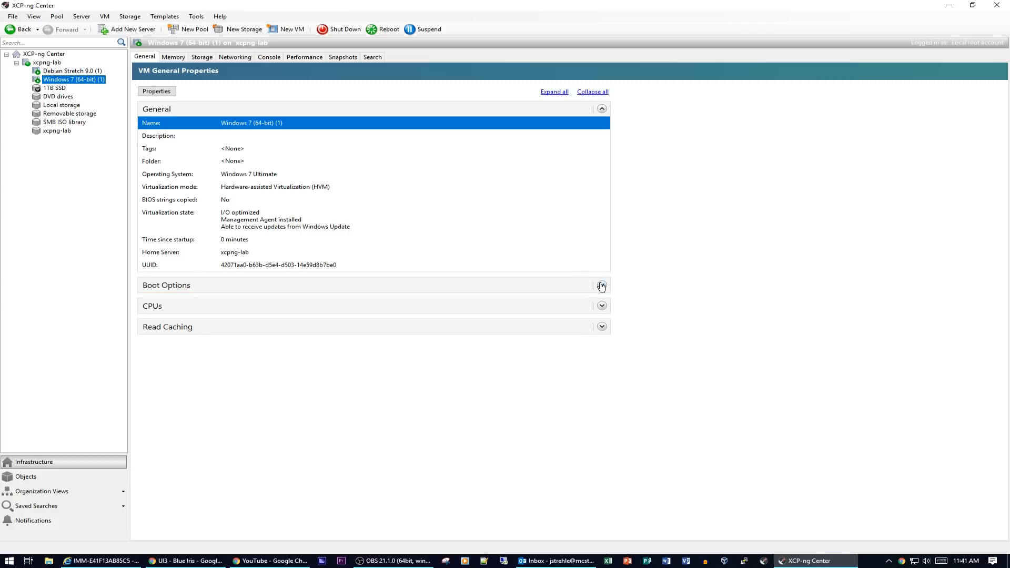
click(602, 306)
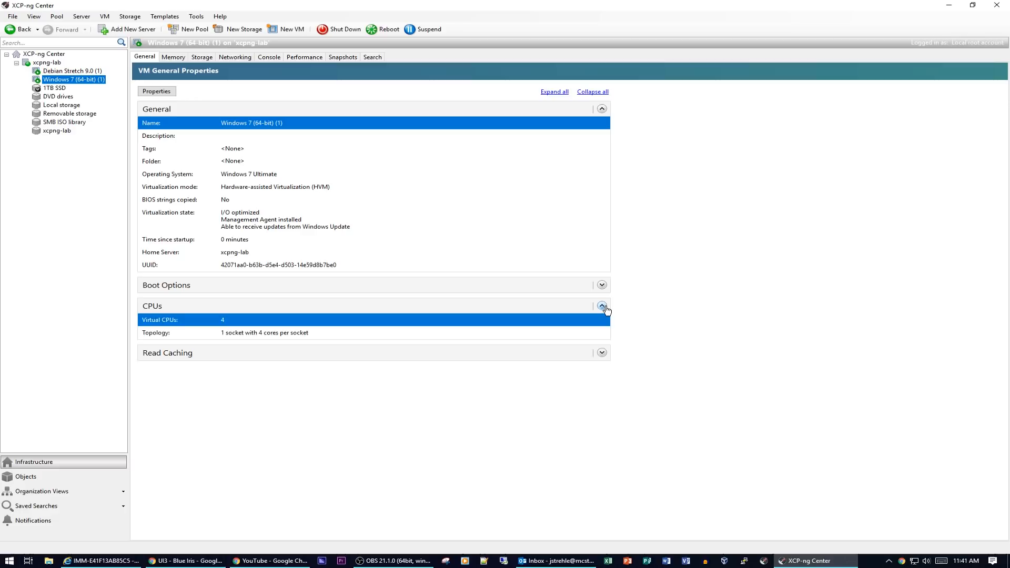
click(602, 307)
- Browse the VM's Memory, Storage, Networking, Performance and Snapshots pages, ending on Console
click(176, 58)
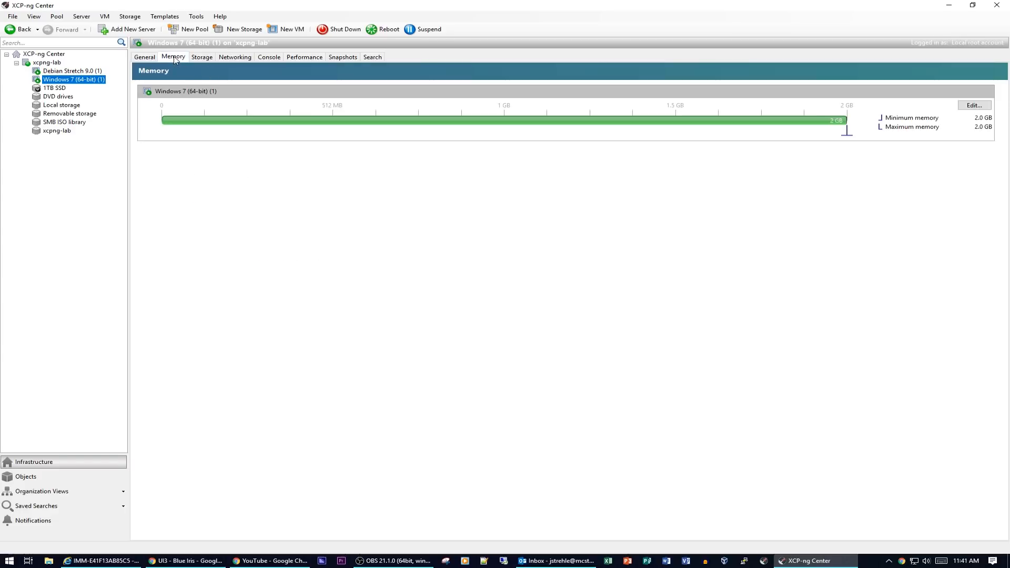
click(204, 59)
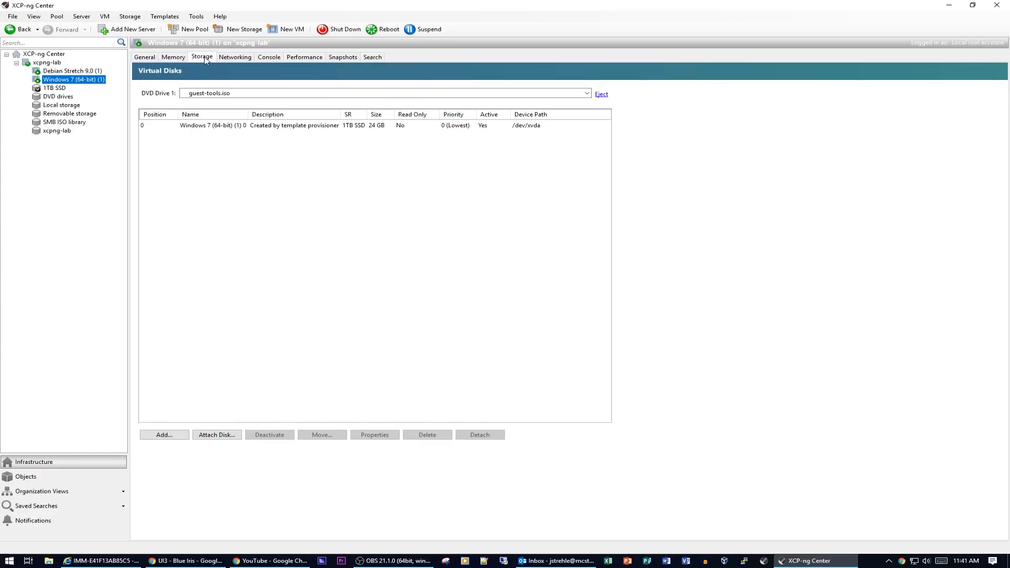
click(230, 59)
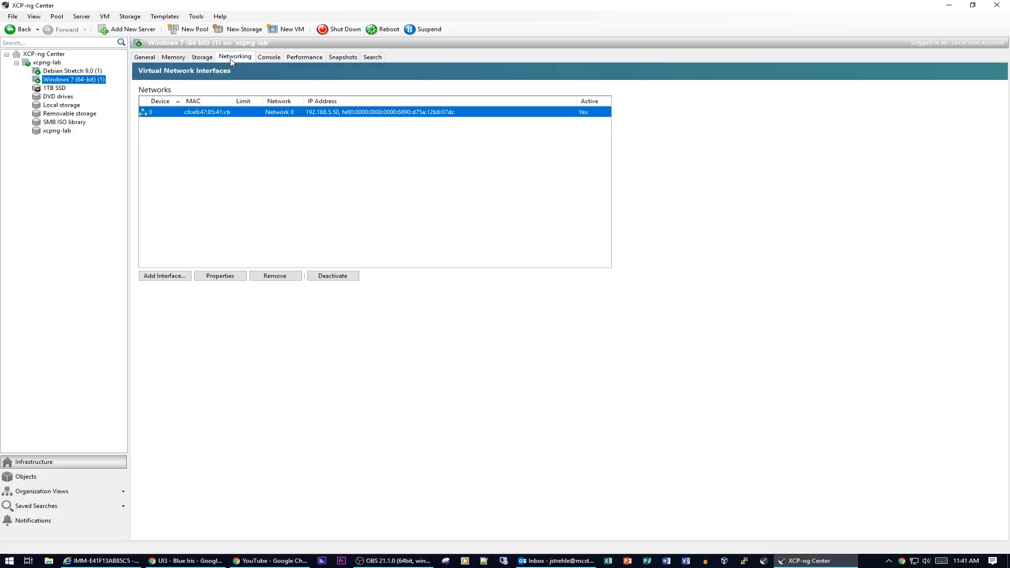
click(273, 58)
click(314, 59)
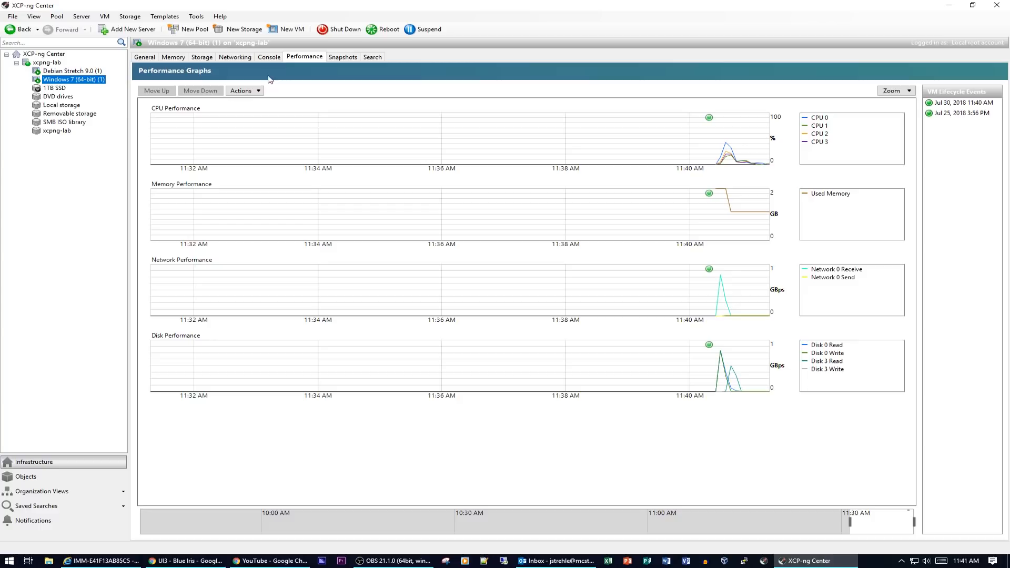
click(341, 58)
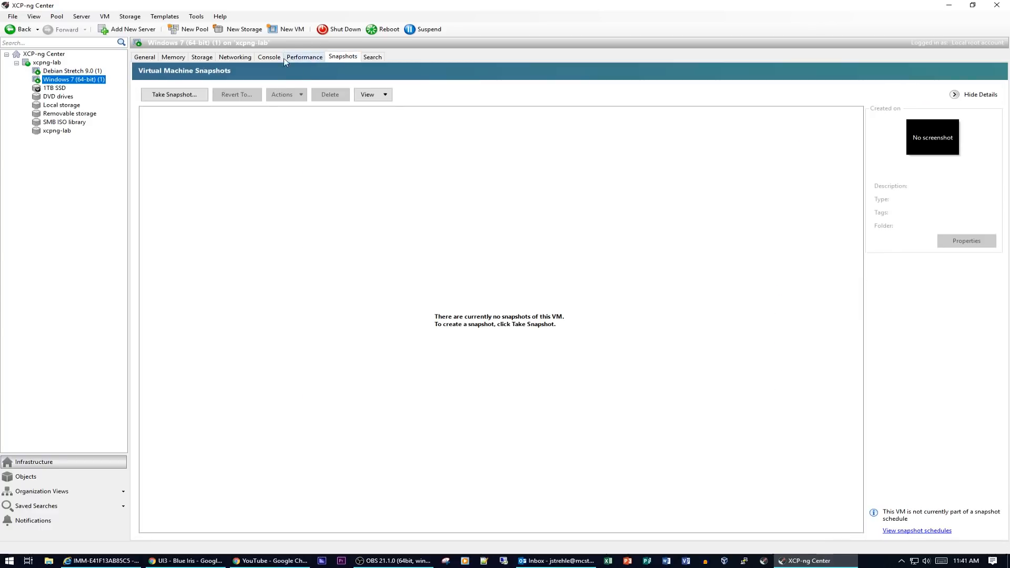
click(269, 57)
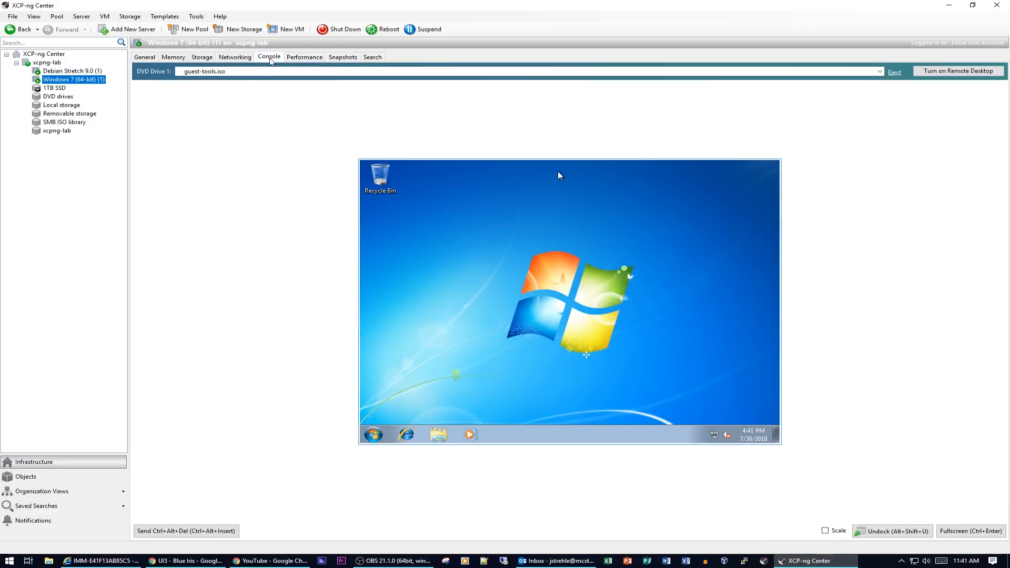
- Confirm the Citrix XenServer Windows Management Agent is listed in the guest's installed programs
click(374, 434)
click(529, 341)
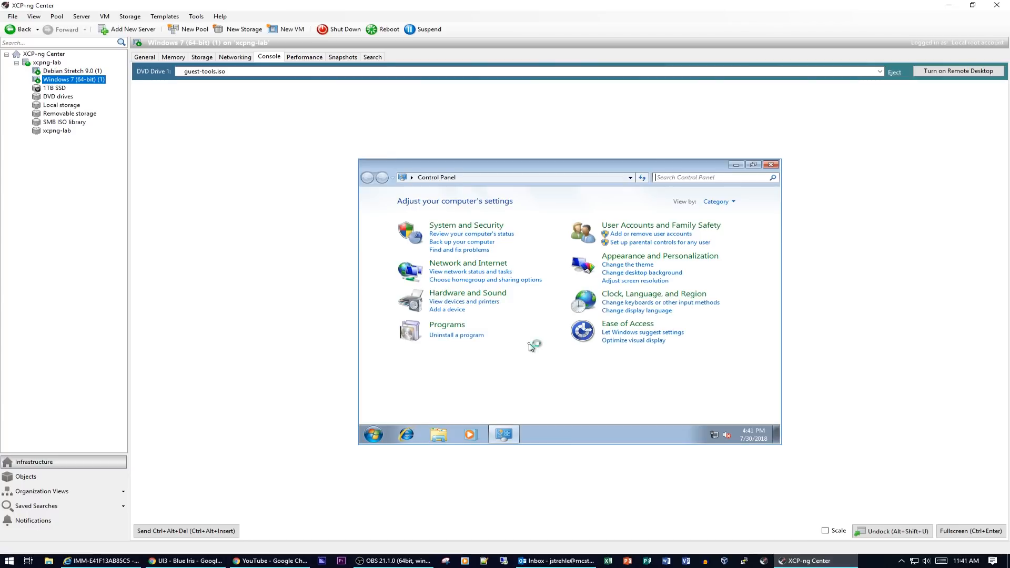
click(466, 335)
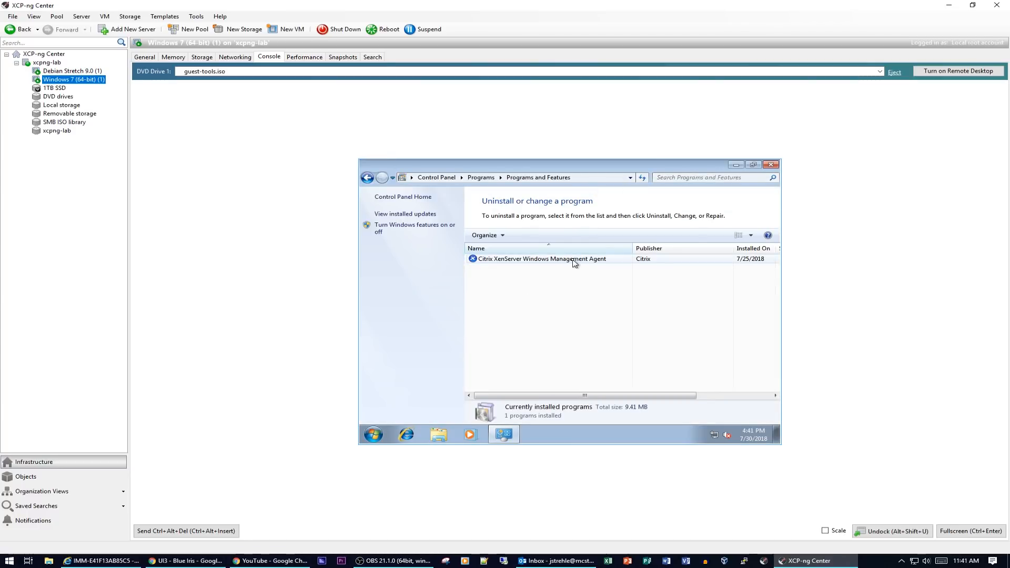
click(732, 395)
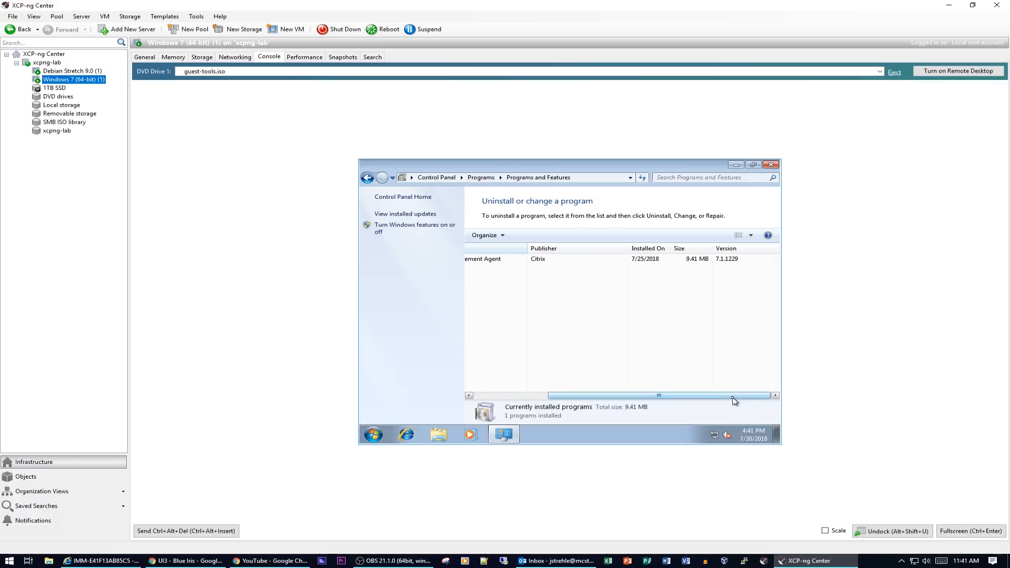
- Turn on Remote Desktop for the Windows 7 VM, confirming with Yes
click(771, 165)
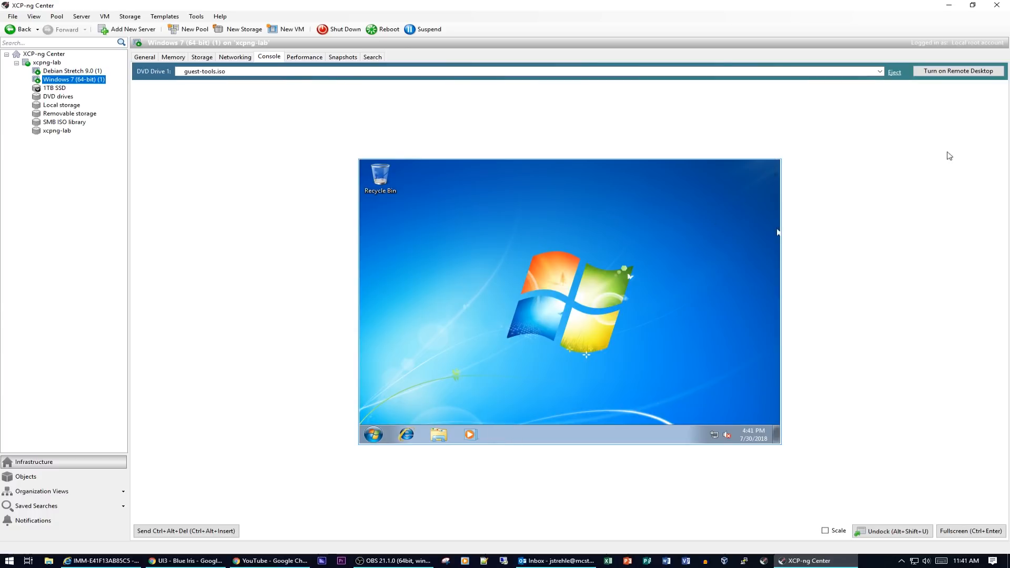
click(955, 74)
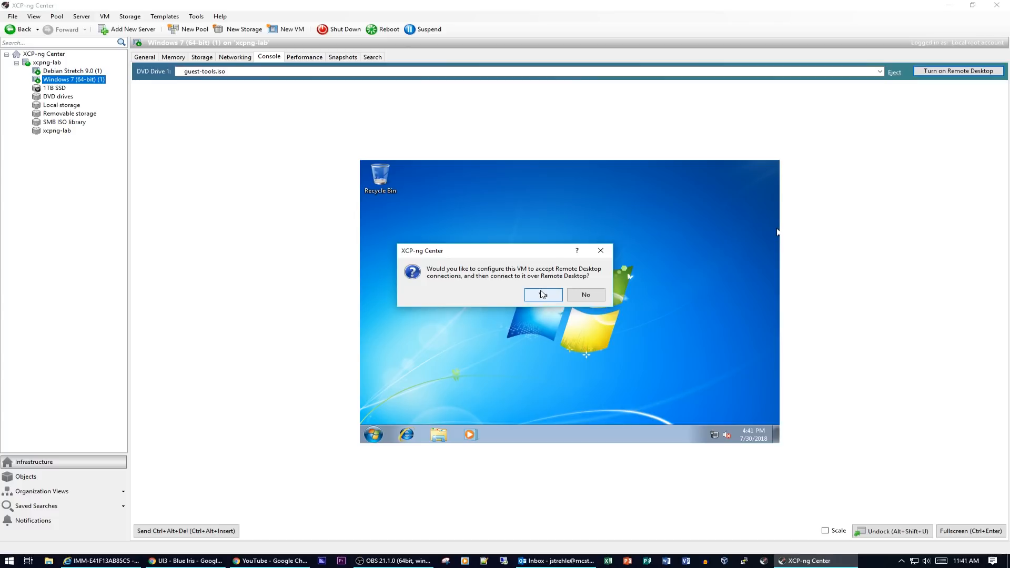
click(602, 301)
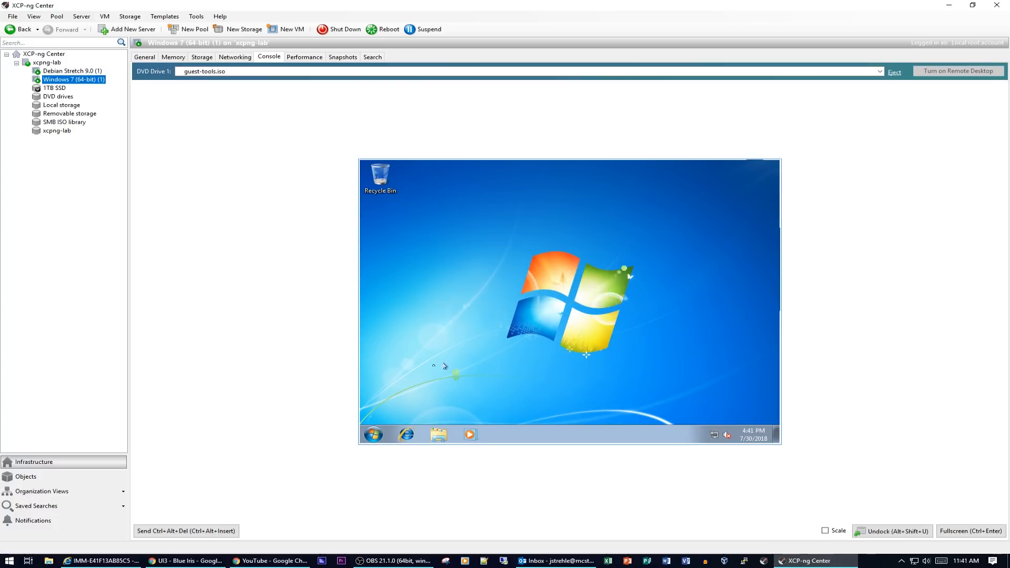
- Open the guest's Device Manager from Computer > Properties
click(373, 437)
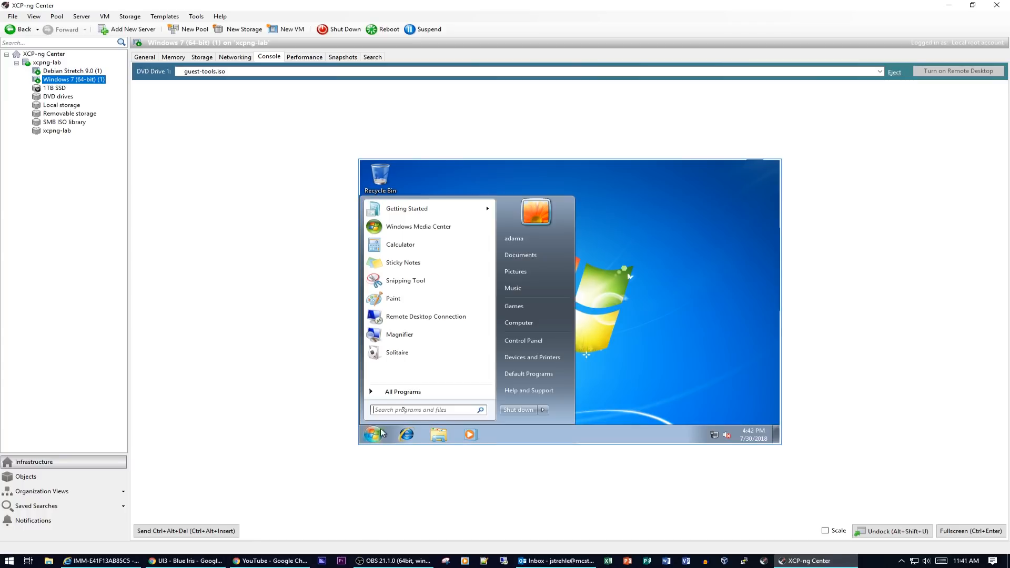
right_click(515, 325)
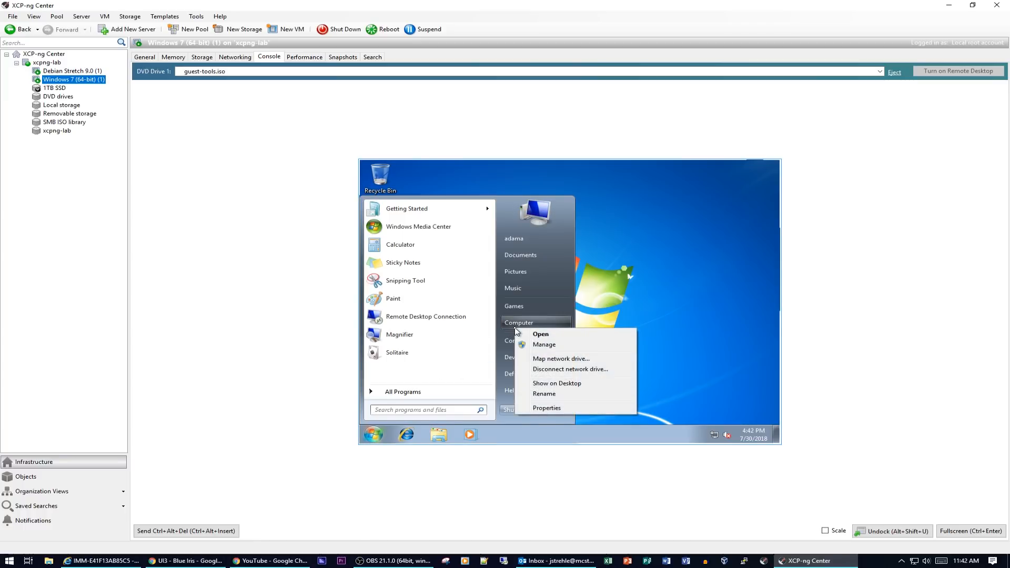
click(556, 409)
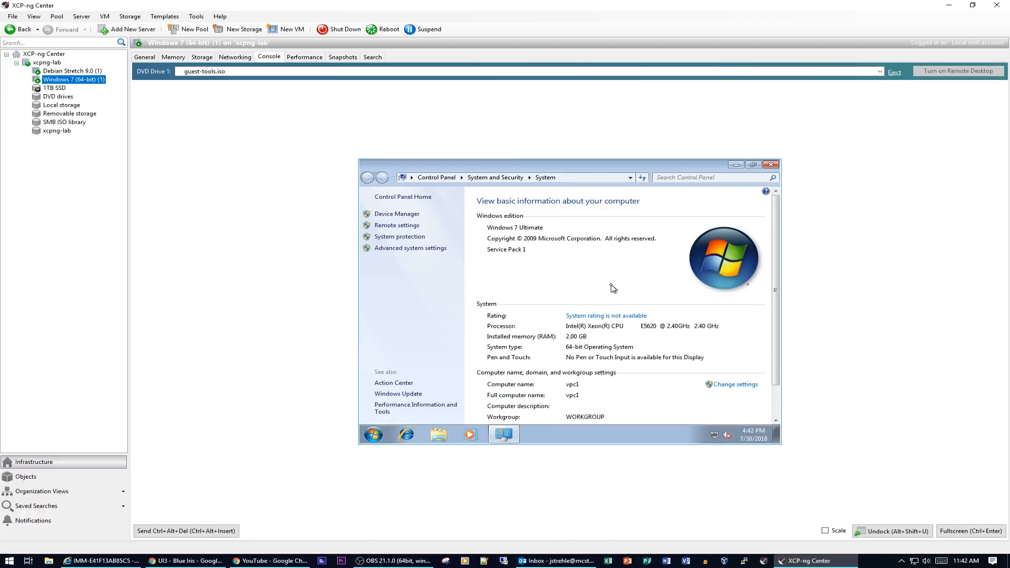
click(396, 214)
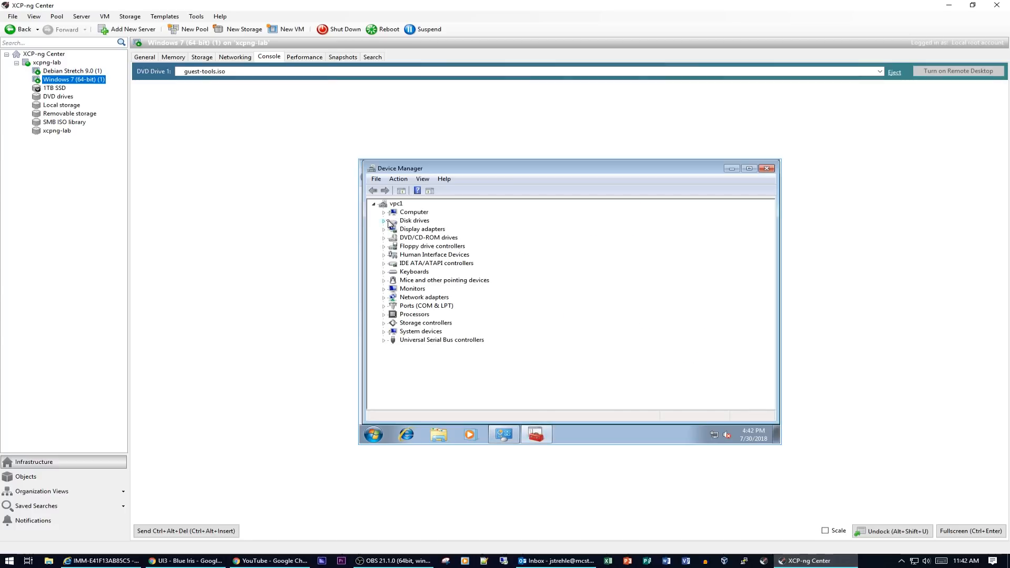
- Check Processors (four Xeon CPUs), Network adapters (XenServer PV) and USB controllers, then close both windows
click(384, 315)
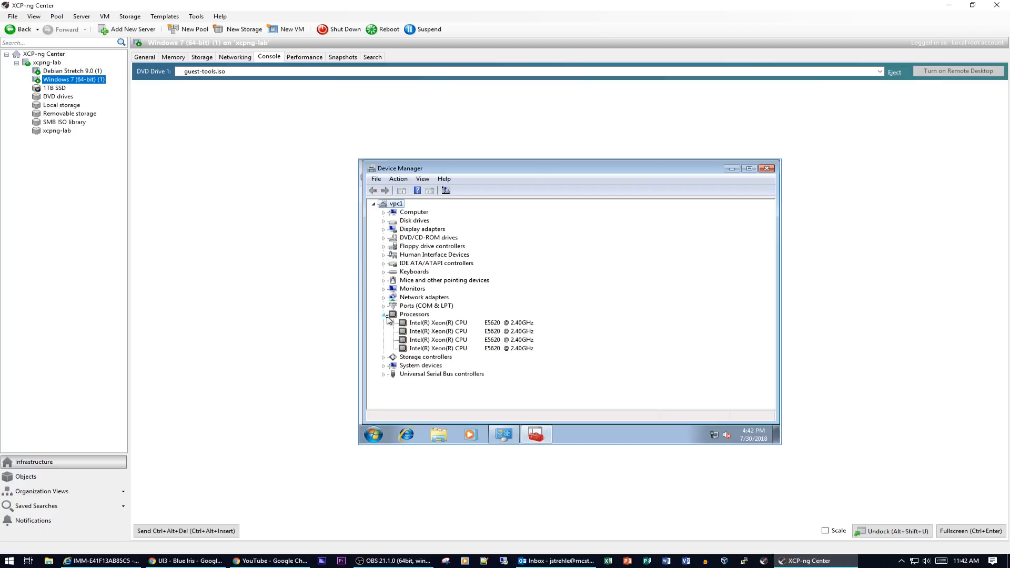
click(384, 315)
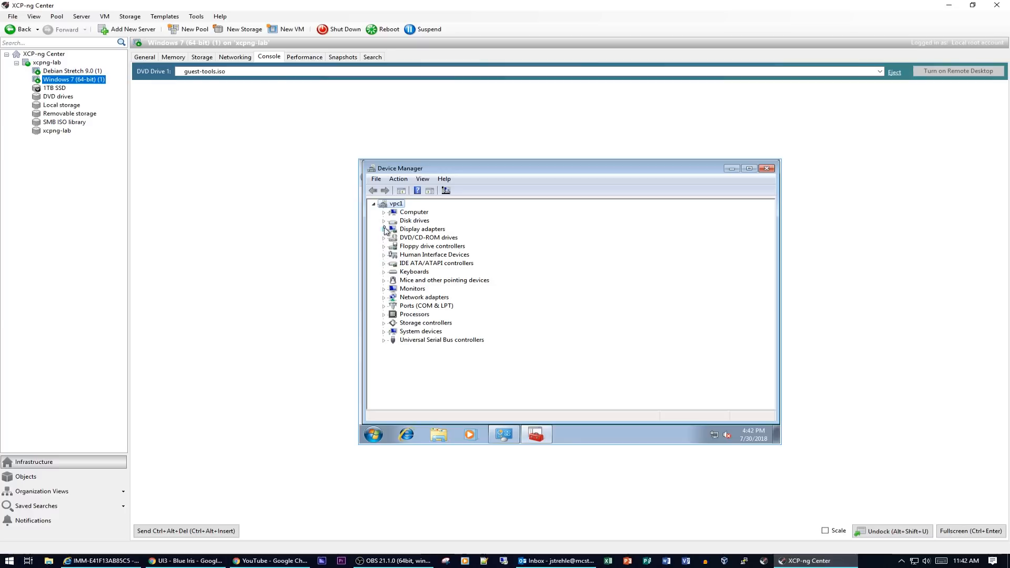
click(385, 299)
click(385, 298)
click(385, 341)
click(384, 341)
click(767, 169)
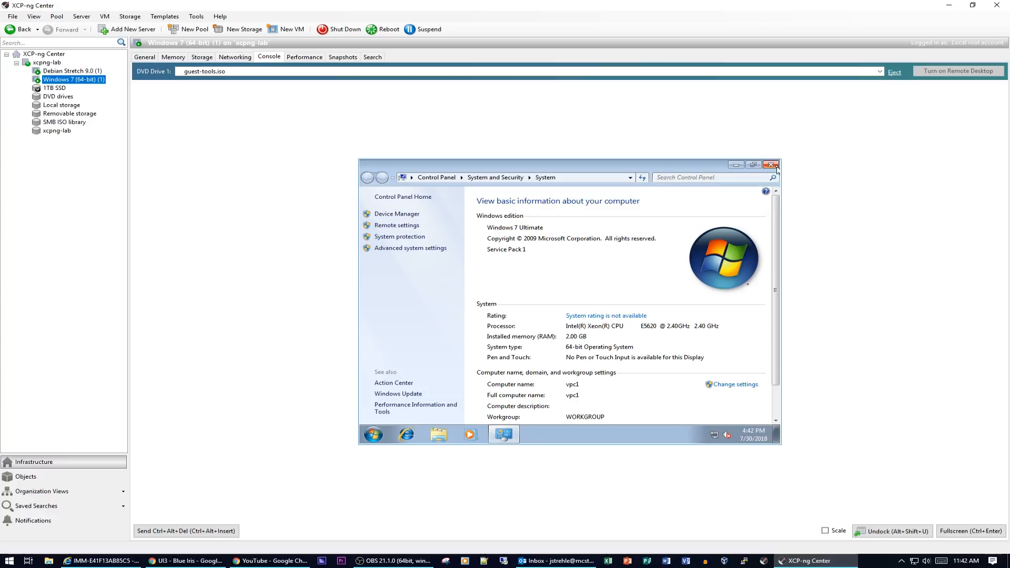
click(776, 166)
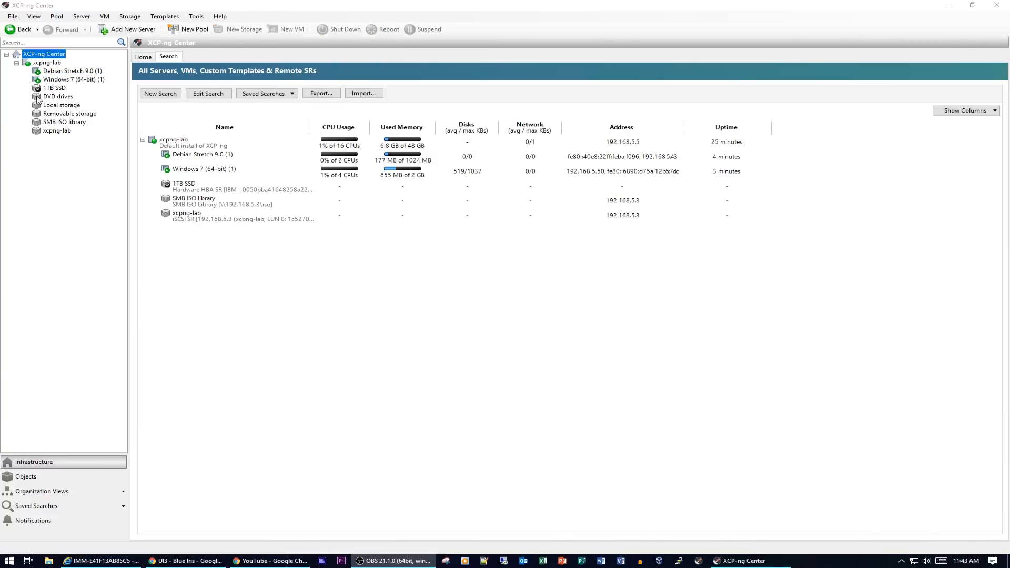
- Refocus XCP-ng Center and select xcpng-lab to show its general properties and uptime
click(37, 56)
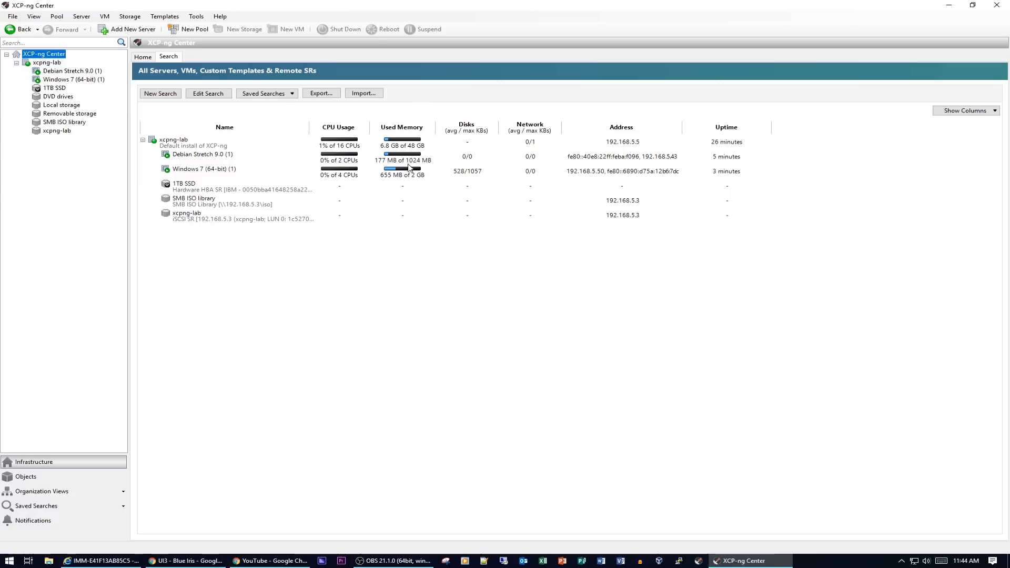
click(46, 63)
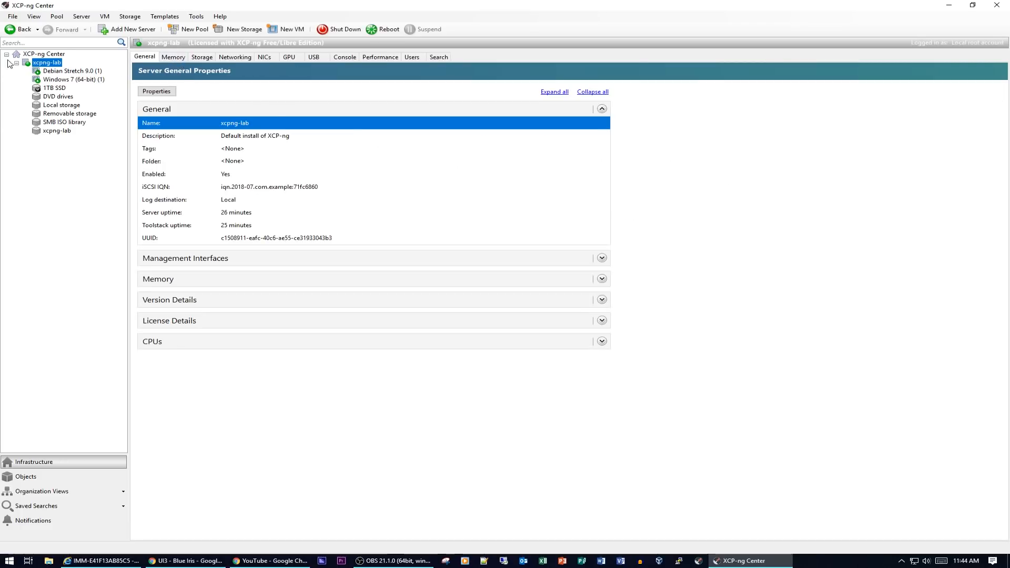
- Review xcpng-lab's Memory, Storage, Networking and Performance tabs, then select Debian Stretch 9.0 (1)
click(170, 59)
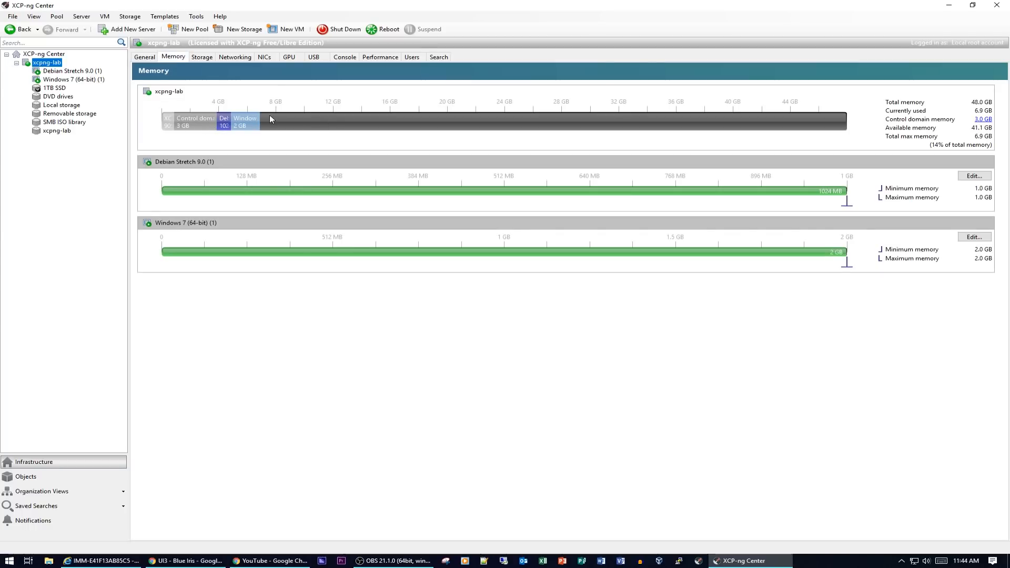
click(199, 57)
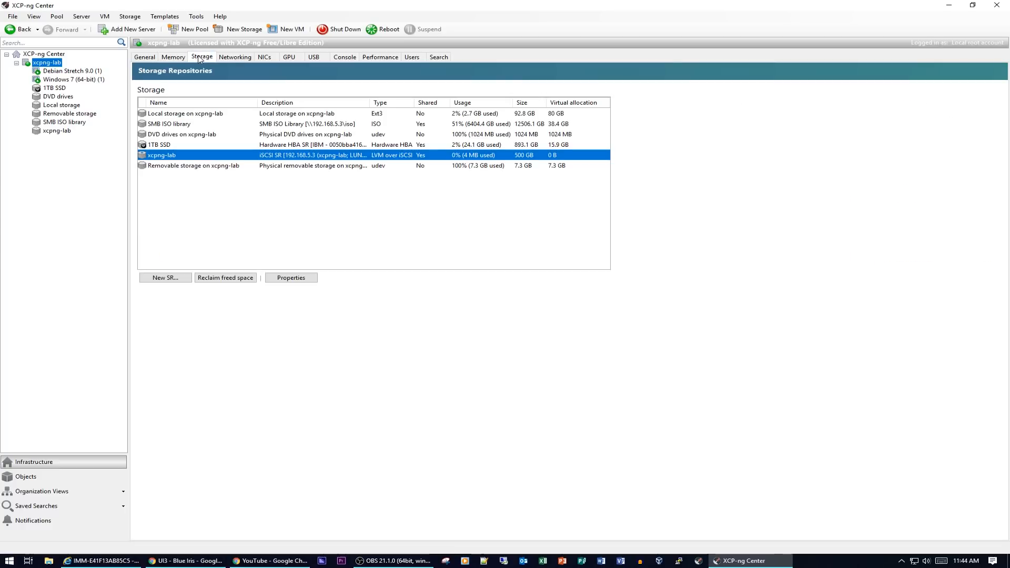
click(236, 58)
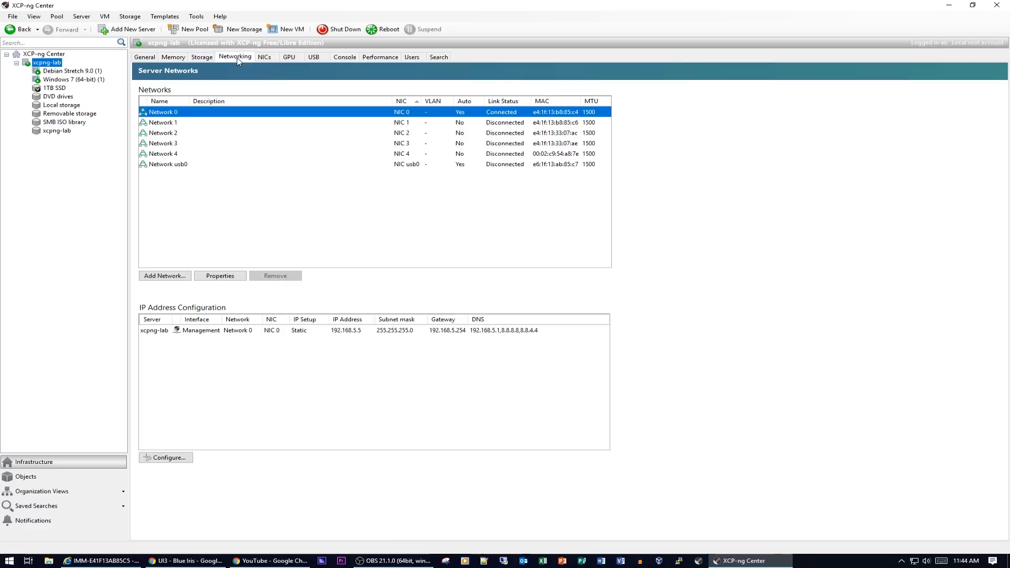
click(373, 59)
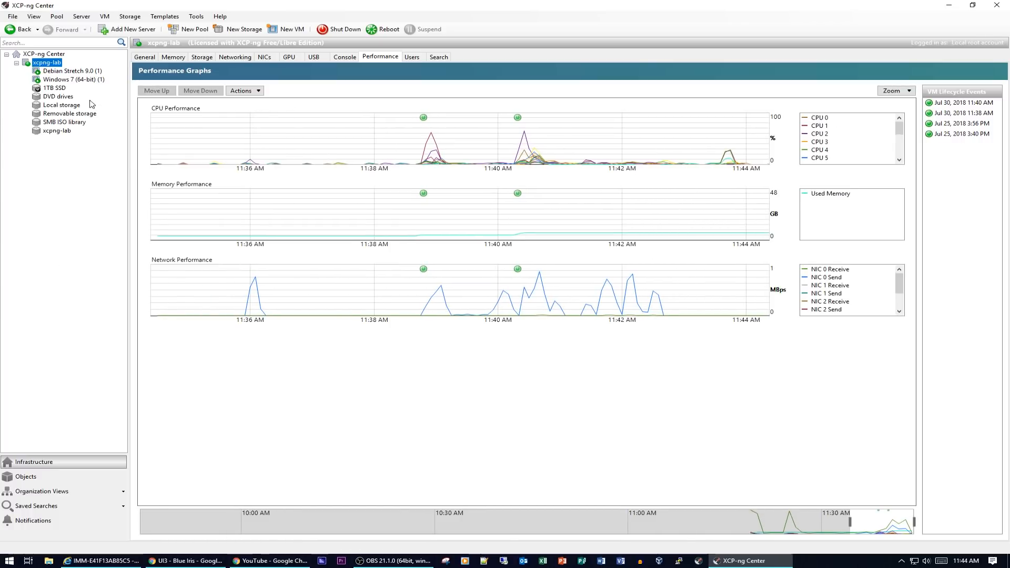
click(70, 72)
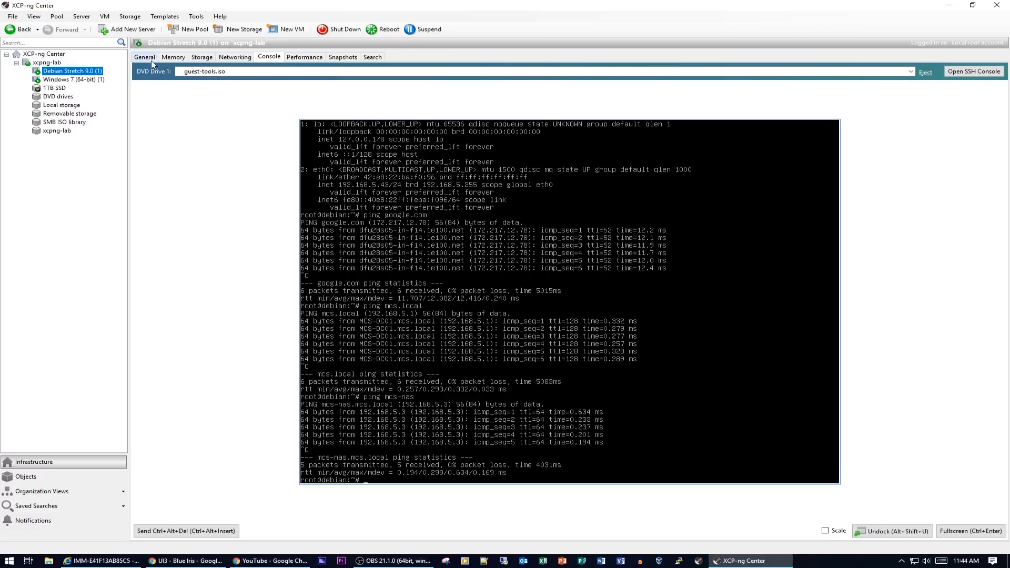
- Review the Debian VM's General, Memory, Storage, Networking and Performance tabs
click(145, 58)
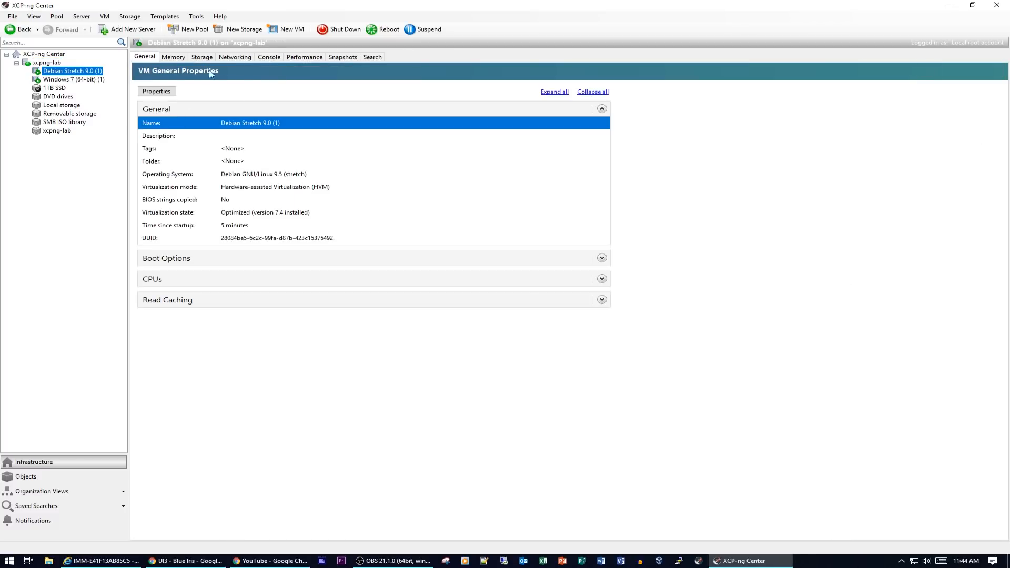
click(174, 56)
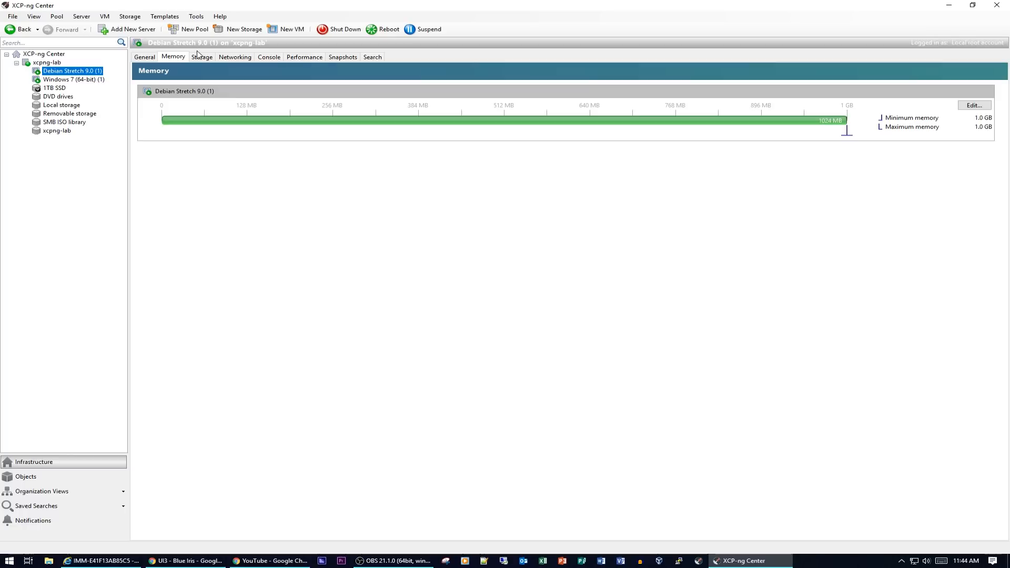
click(201, 57)
click(229, 58)
click(303, 57)
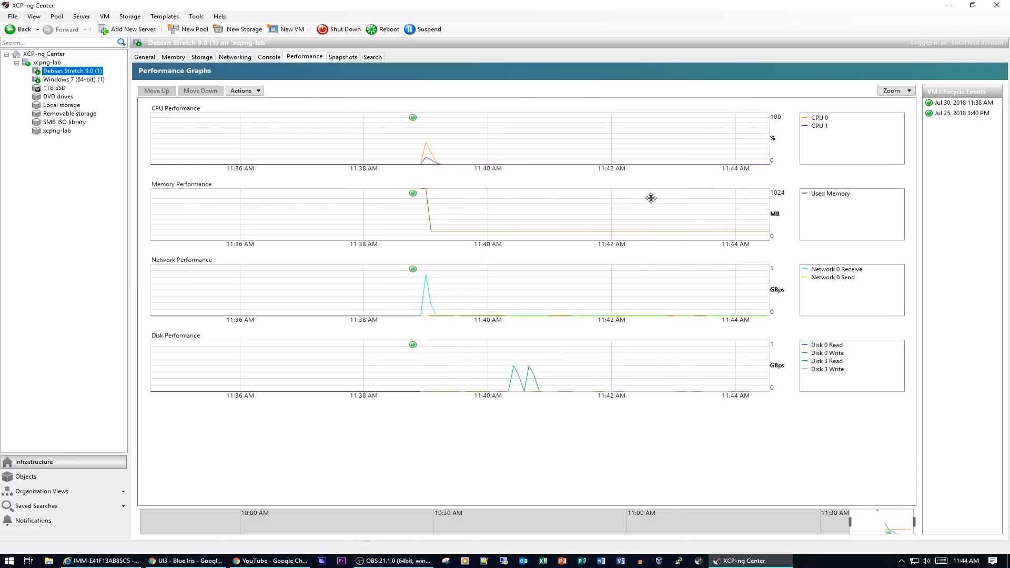
- Check Windows 7 and host performance graphs, then show the Debian VM's console
click(74, 79)
click(304, 57)
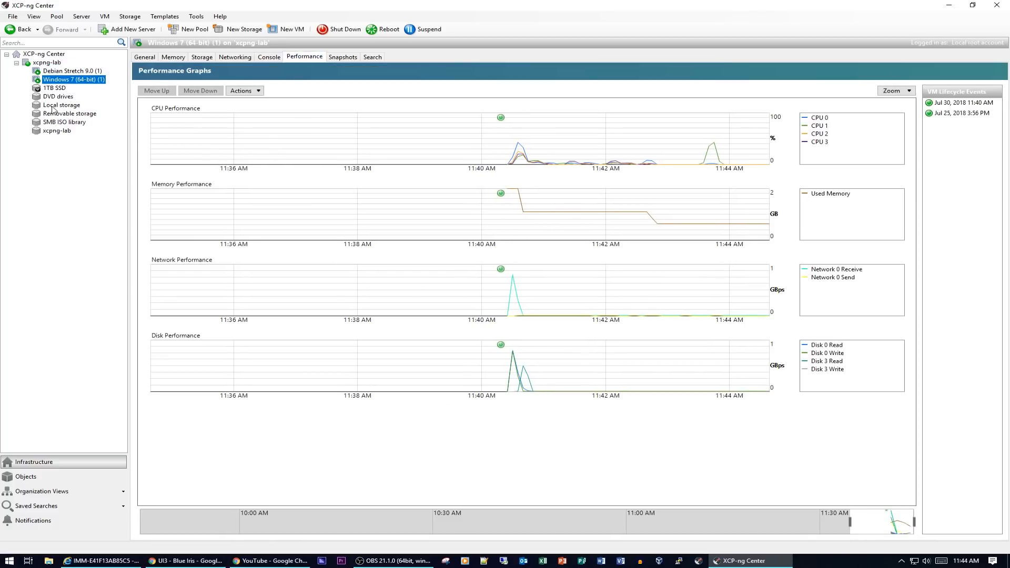
click(49, 63)
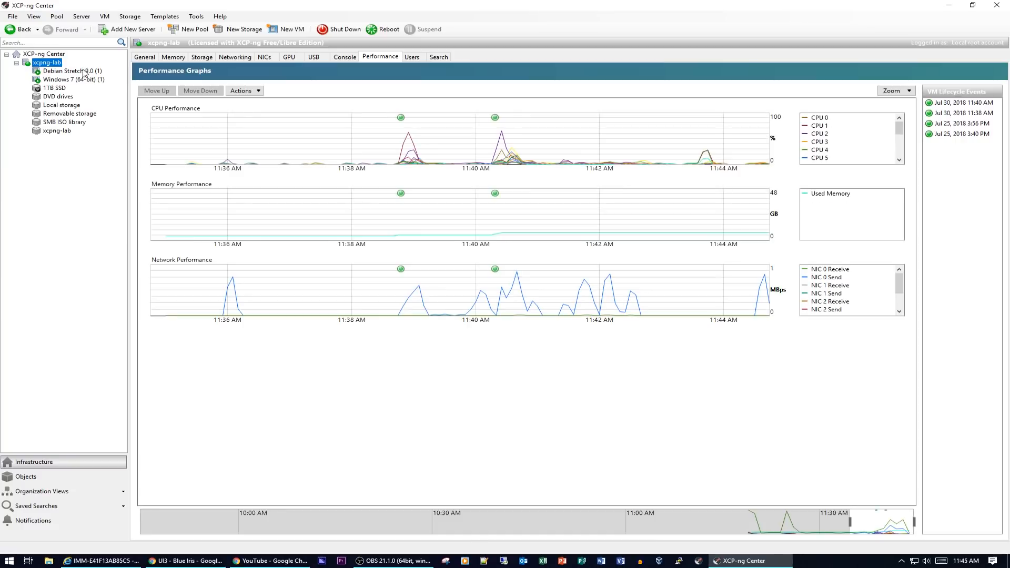
click(53, 54)
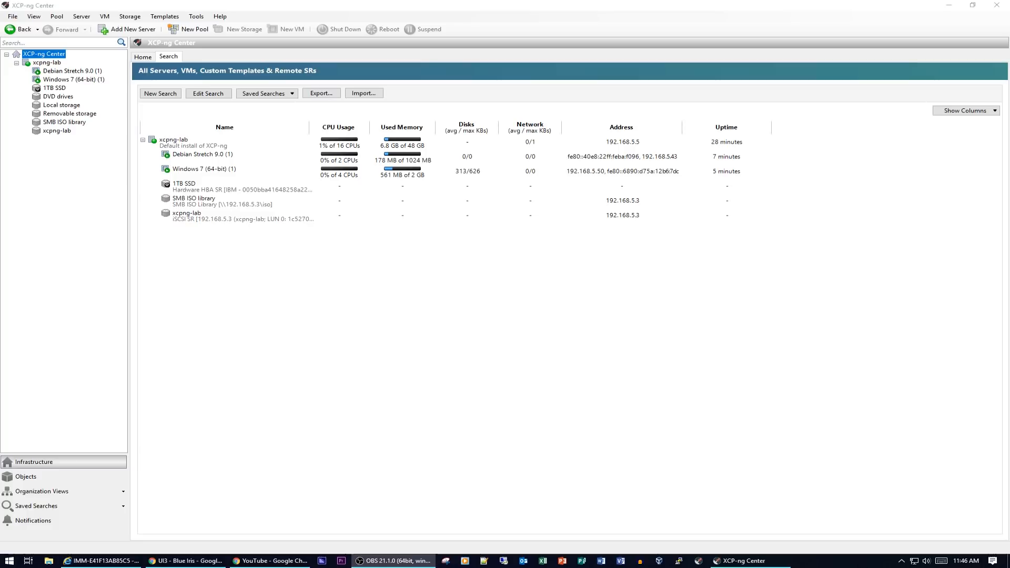
click(83, 71)
click(269, 57)
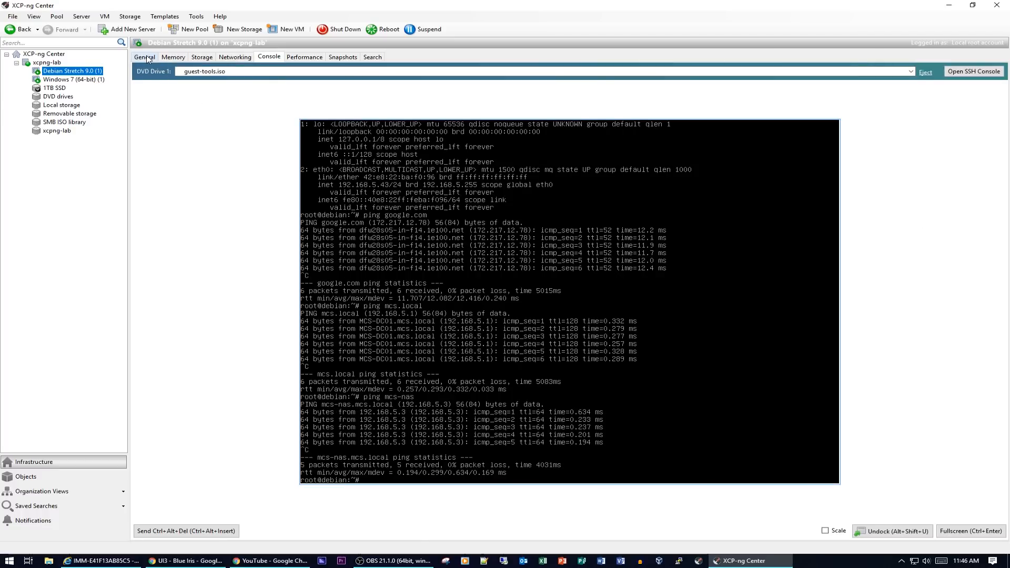
- Shut down the Debian Stretch 9.0 VM and view its 40 GB disk on Local storage
right_click(91, 72)
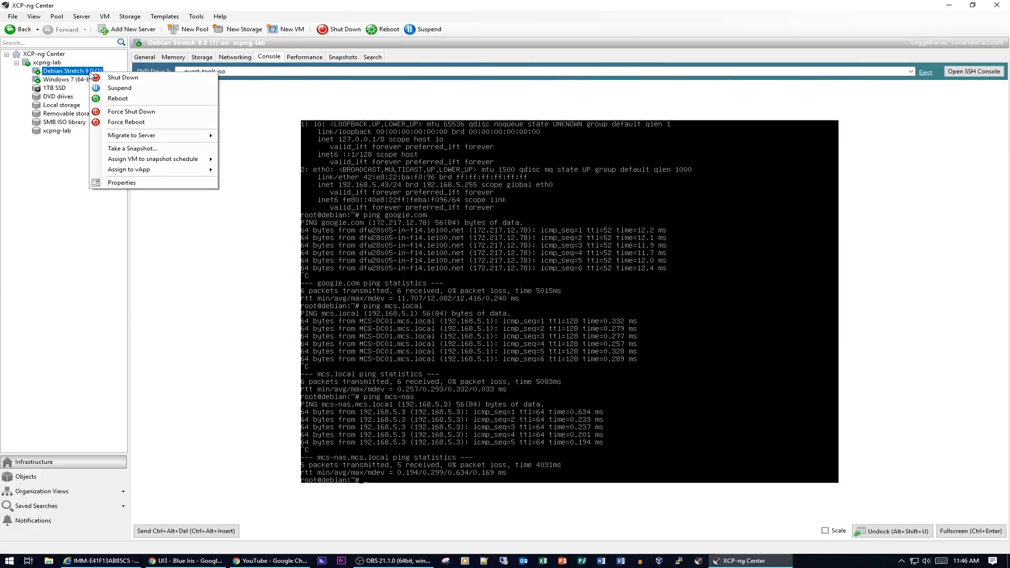
click(109, 78)
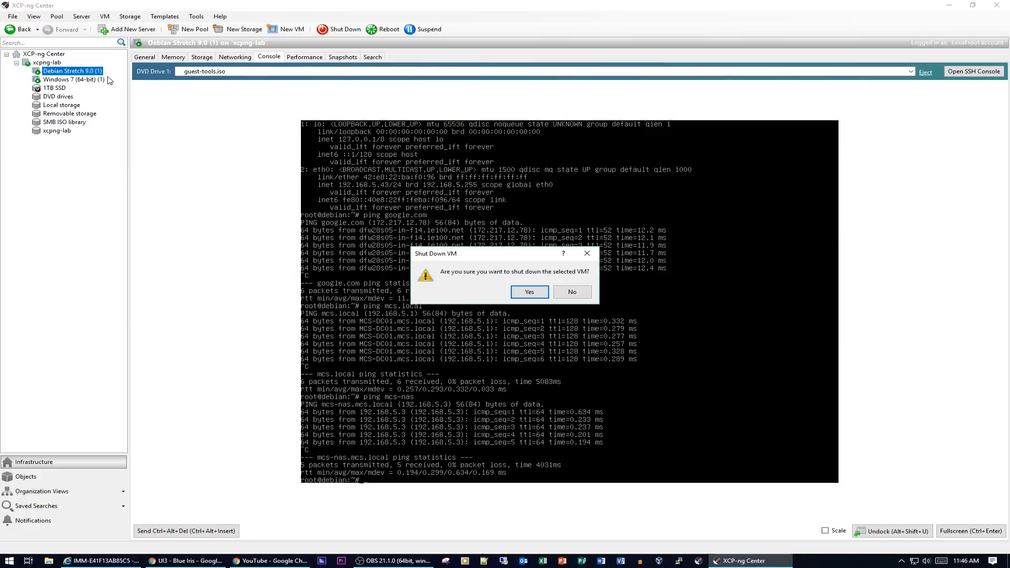
click(539, 293)
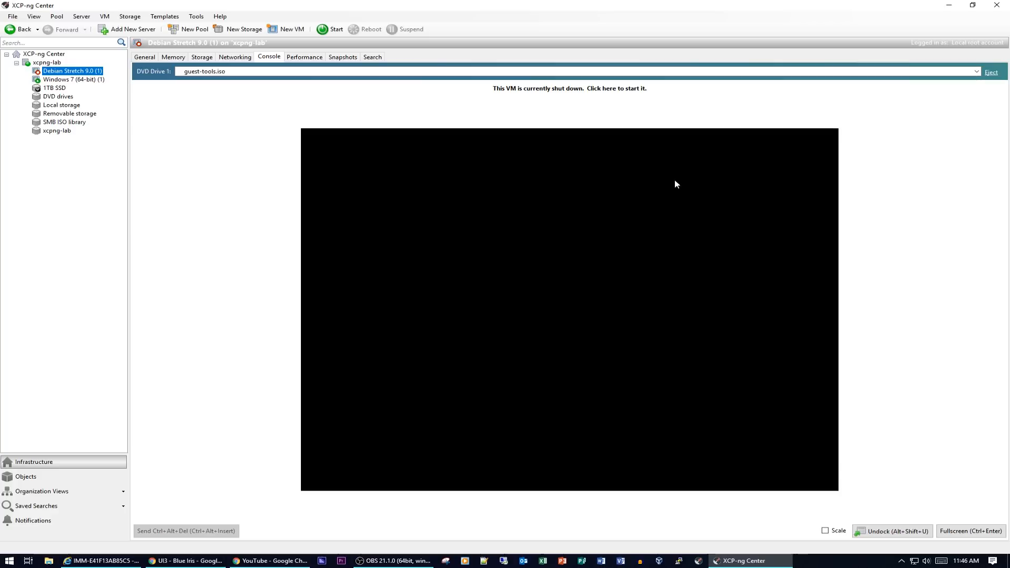
click(211, 61)
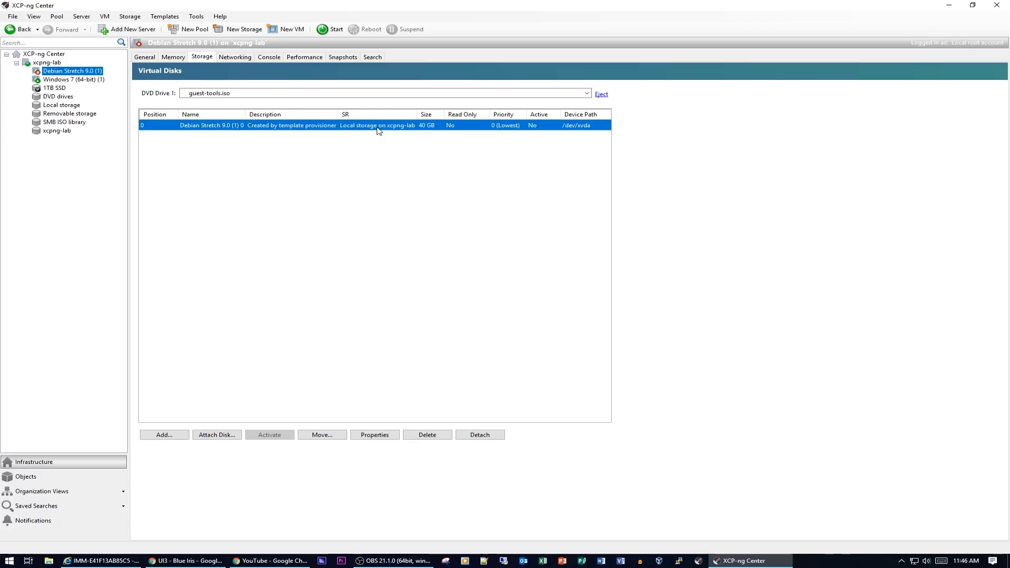
- Move the Debian VM's 40 GB virtual disk to the xcpng-lab storage repository
click(322, 436)
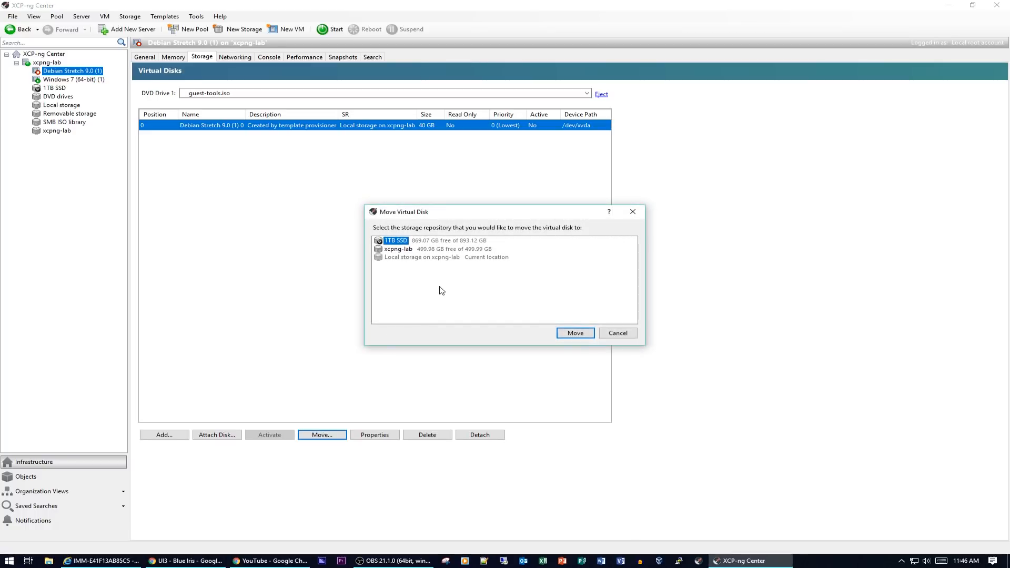
click(399, 251)
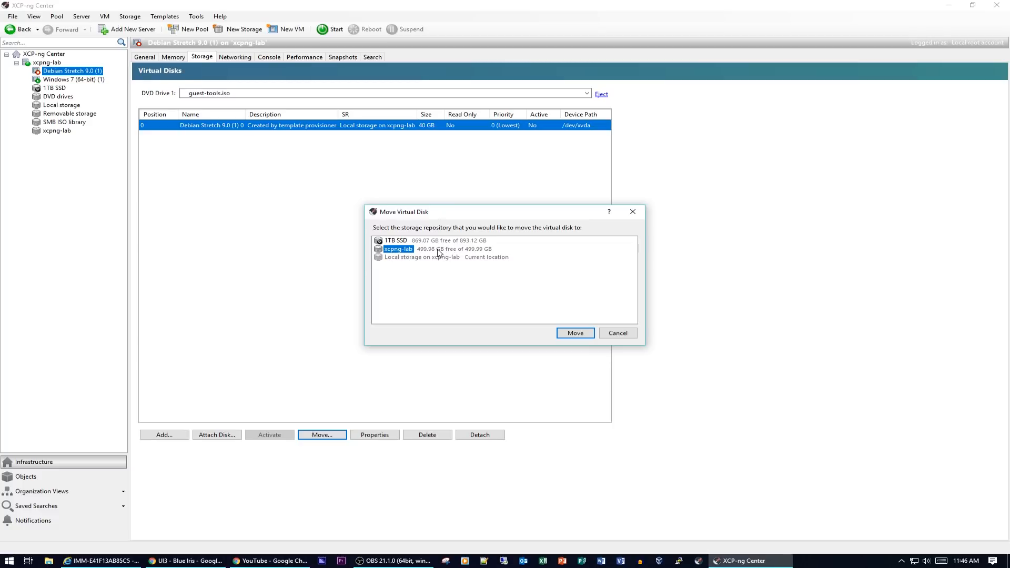
click(576, 333)
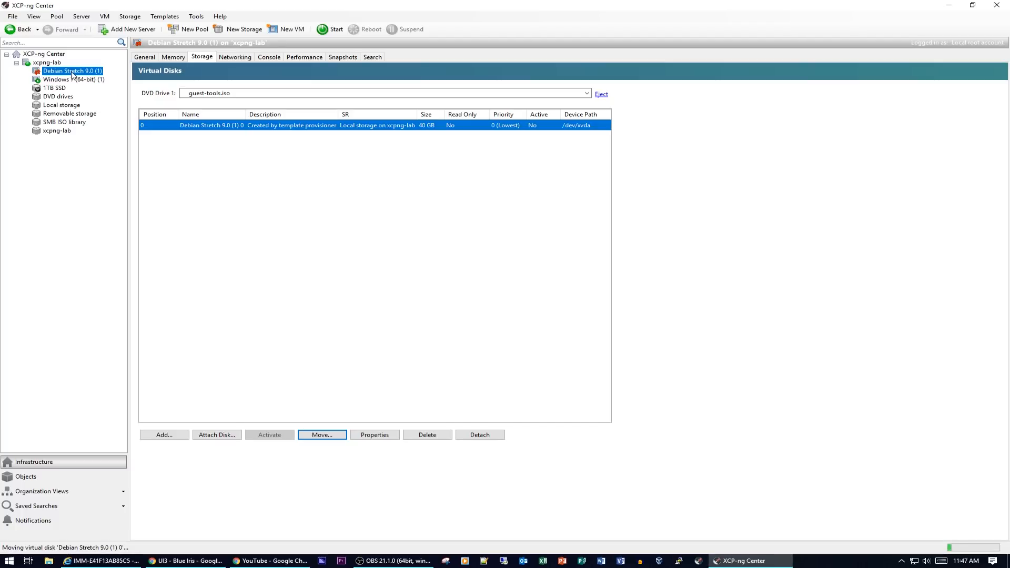
- Check Notifications > Events for the completed disk move, then return to the Debian VM
click(44, 522)
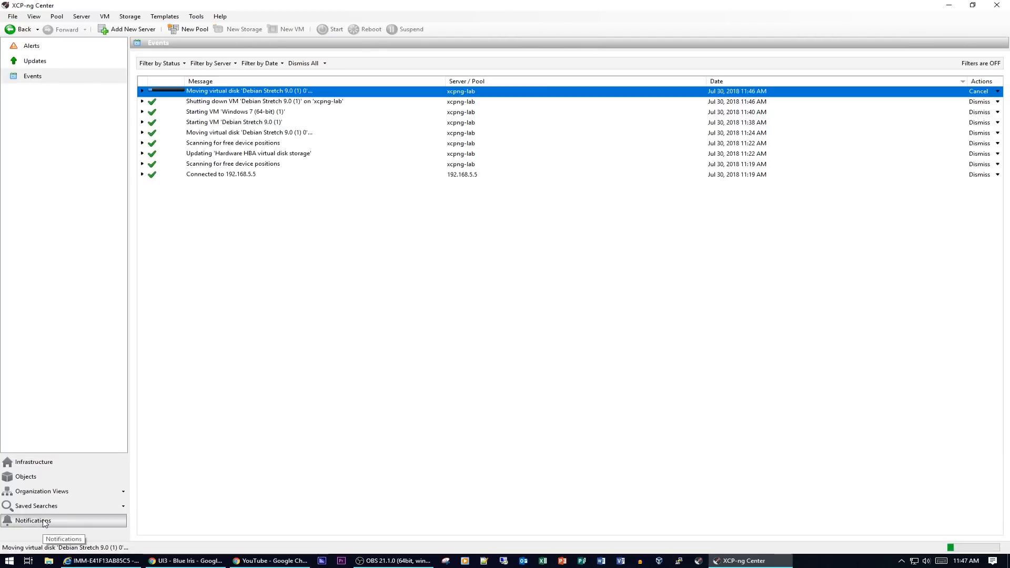
click(38, 78)
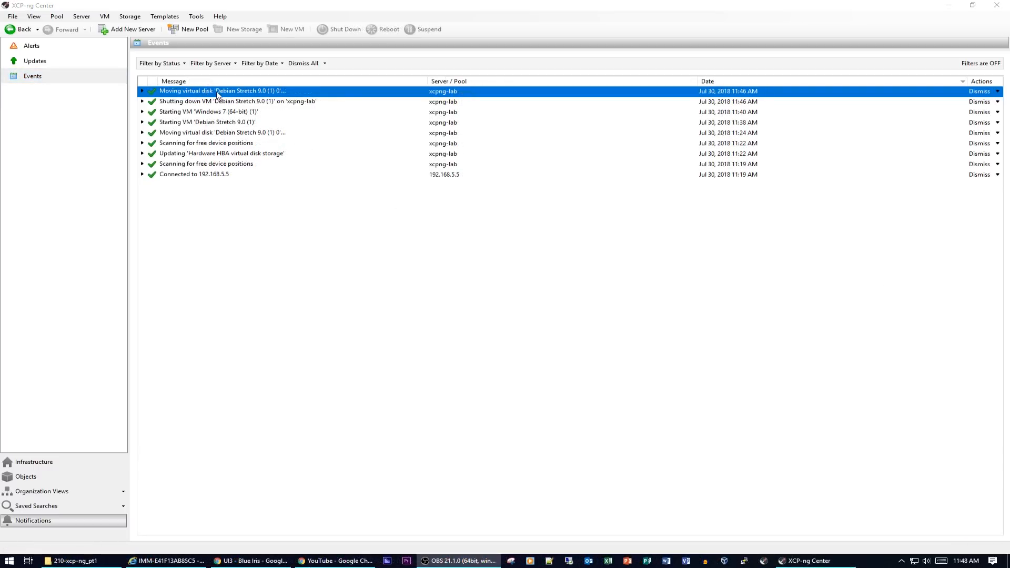
click(46, 462)
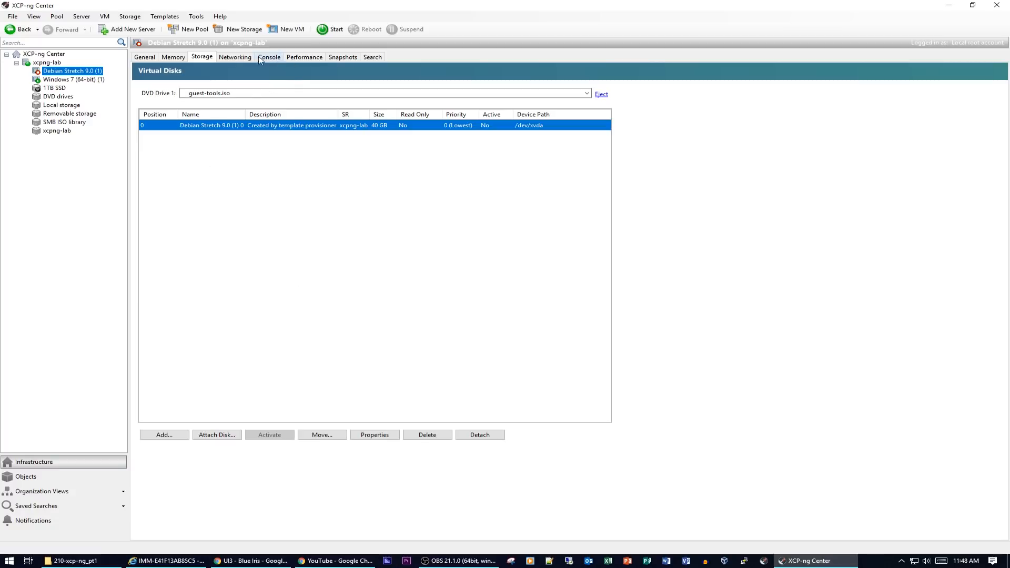
click(236, 57)
- Start the shut-down Debian VM from its console and boot straight past the GRUB menu
click(202, 58)
click(269, 58)
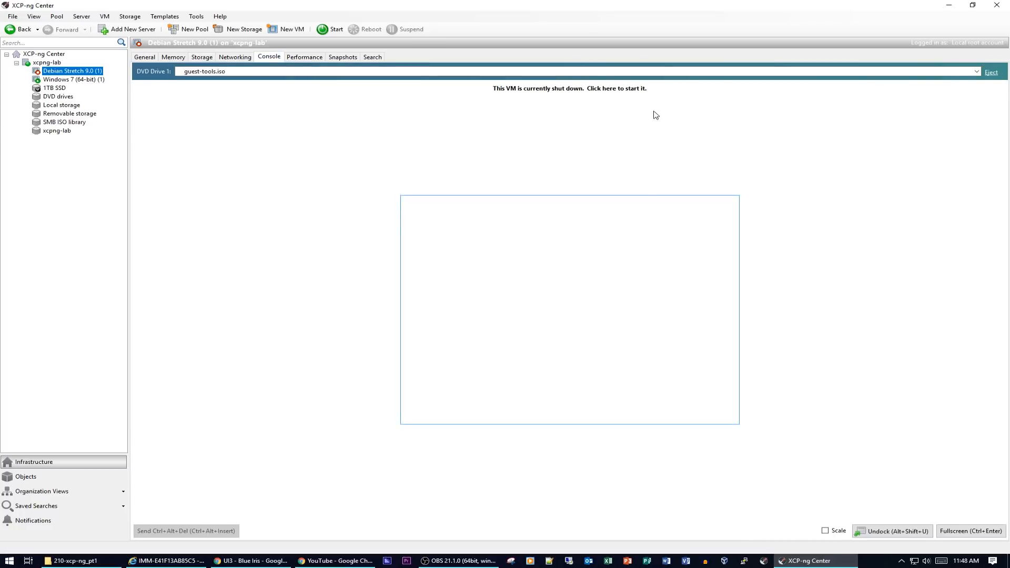
click(628, 89)
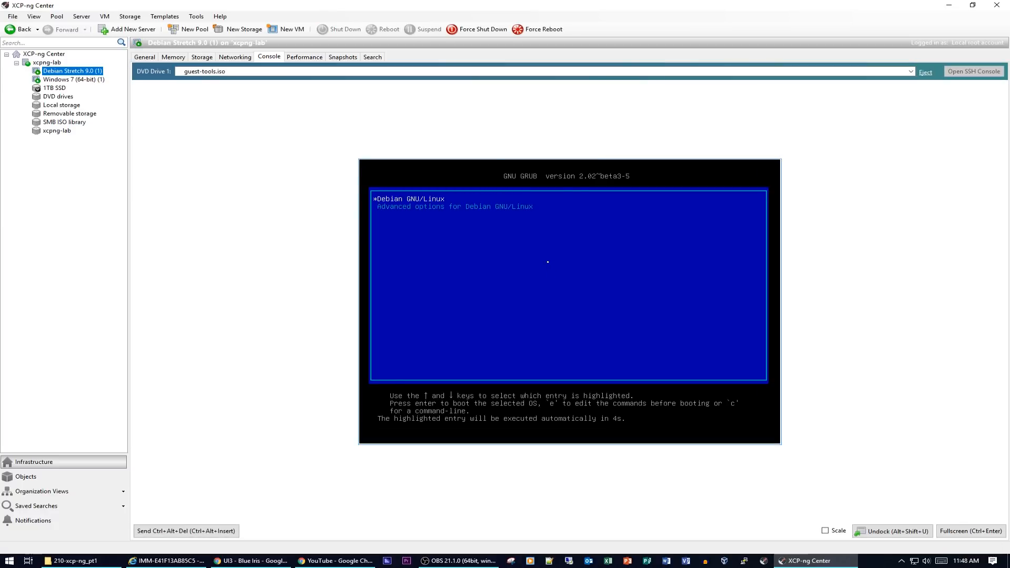
key(Return)
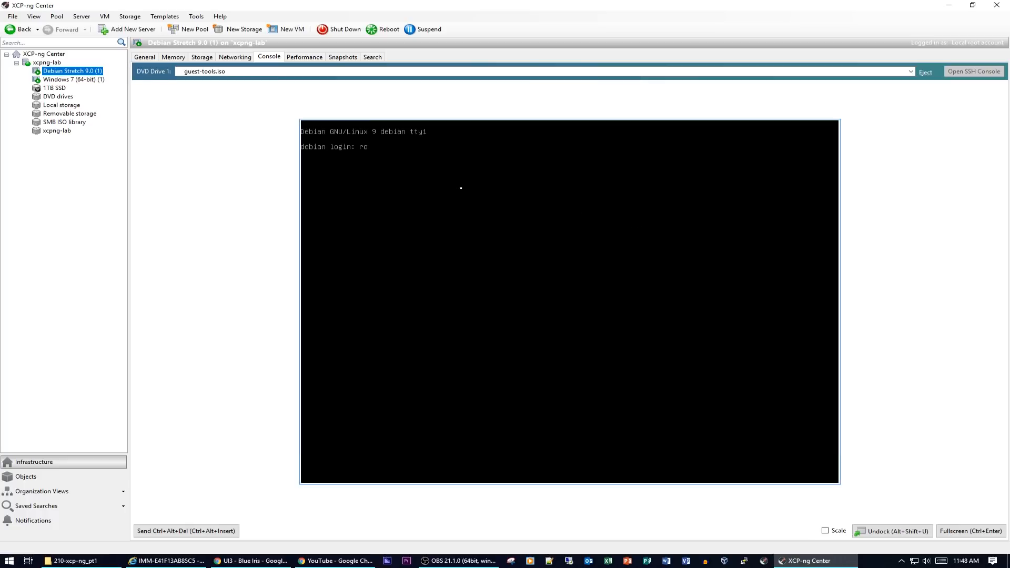
- Log in as root and ping google.com, stopping it with Ctrl+C
key(Return)
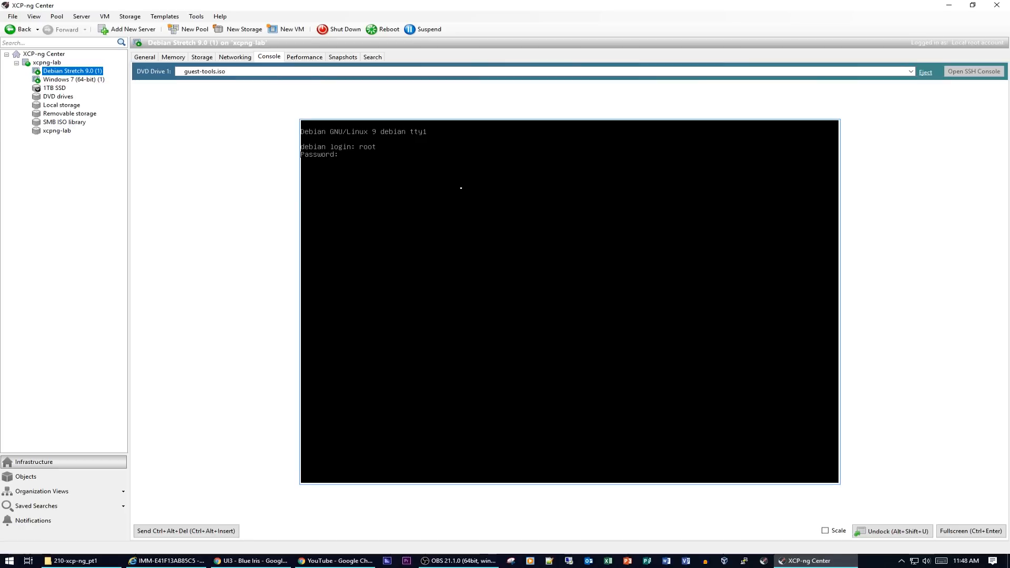
key(Return)
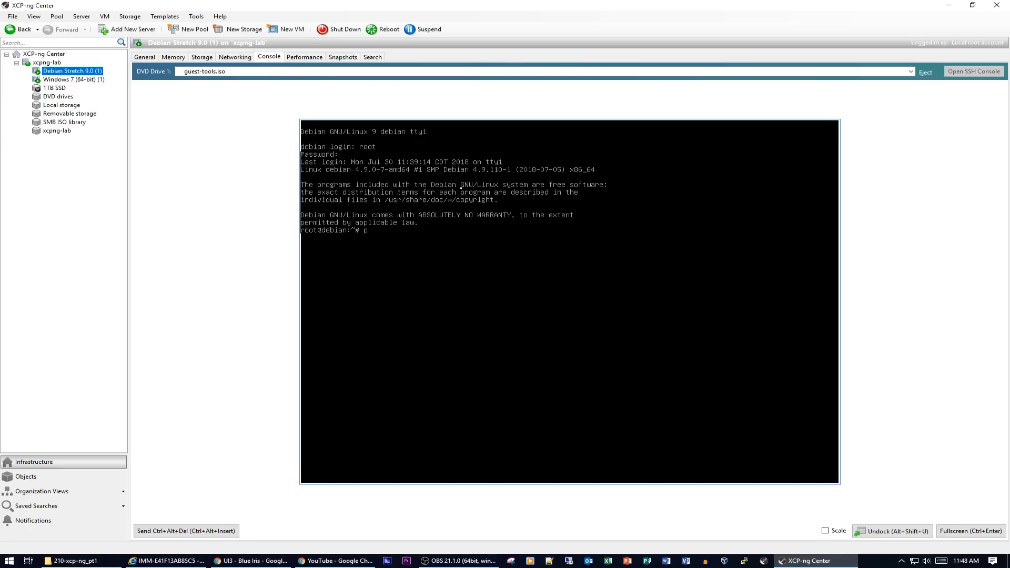
text(ping google.com)
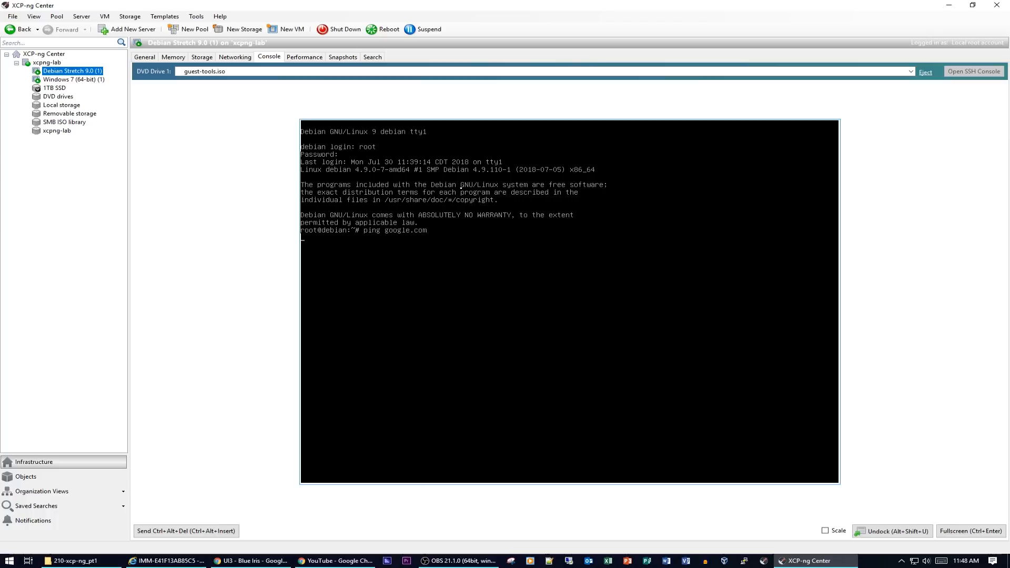
key(ctrl+c)
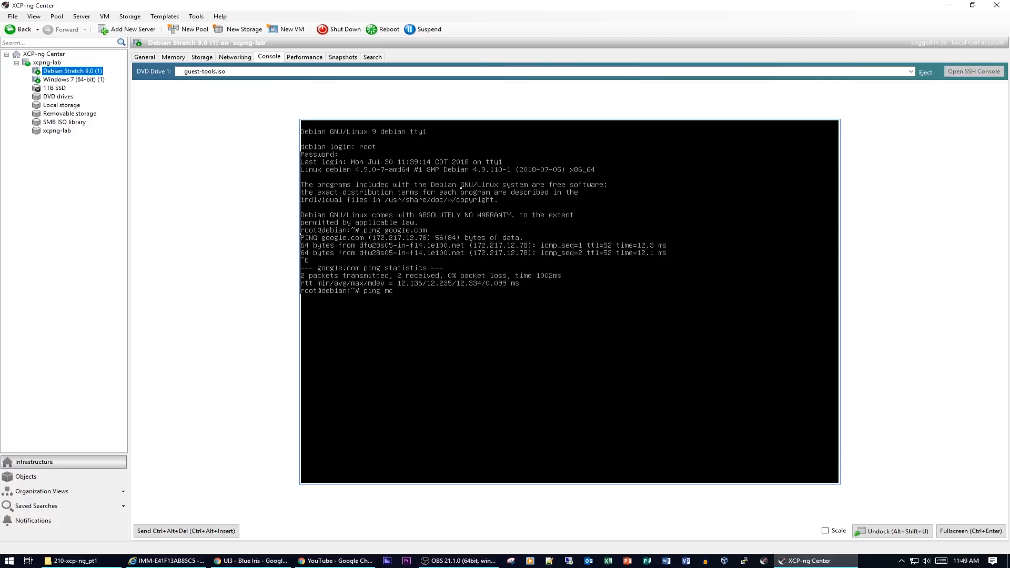
- Ping mcs.local, stop it, then select the Windows 7 (64-bit) VM
key(Return)
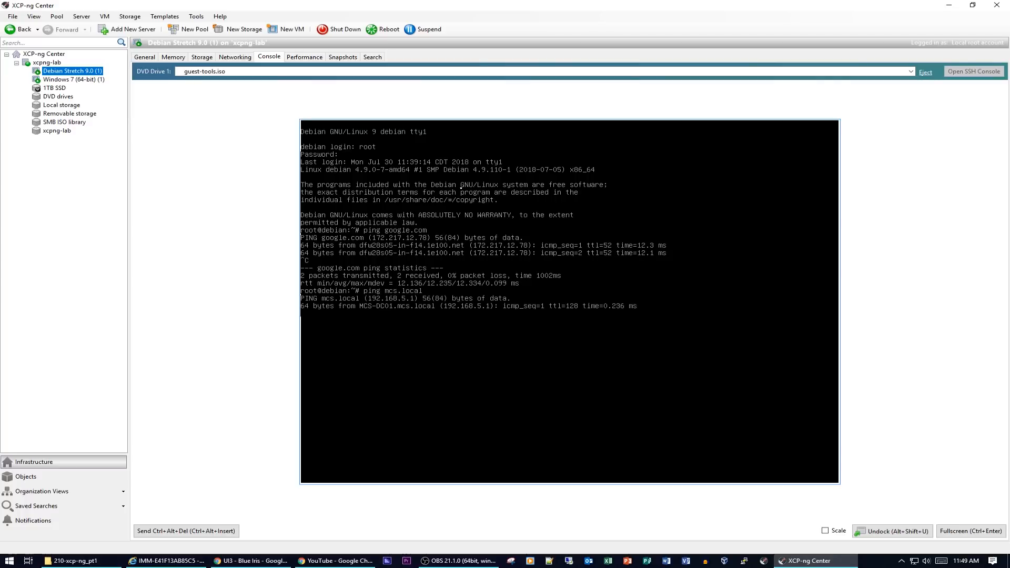
key(ctrl+c)
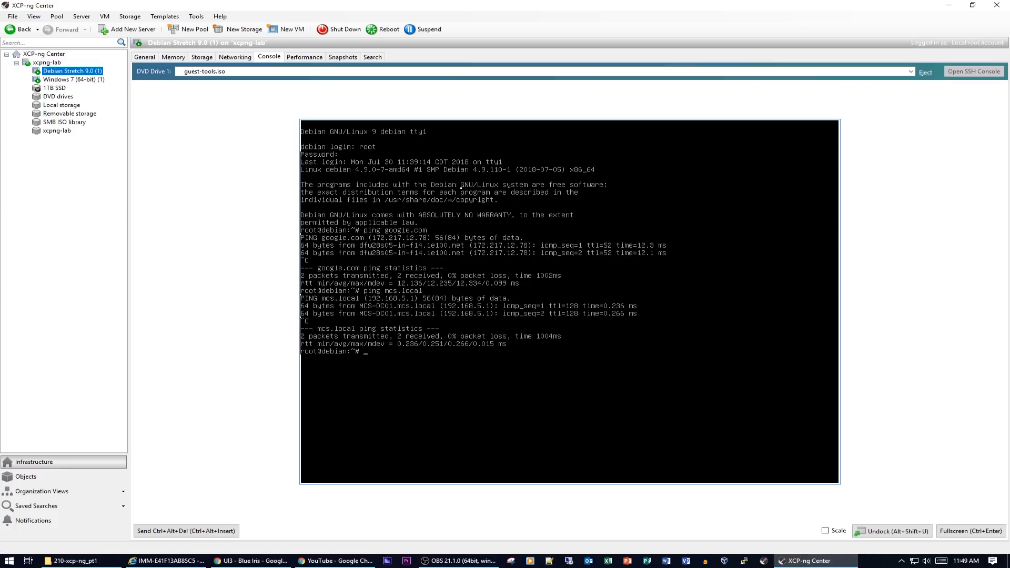
click(59, 78)
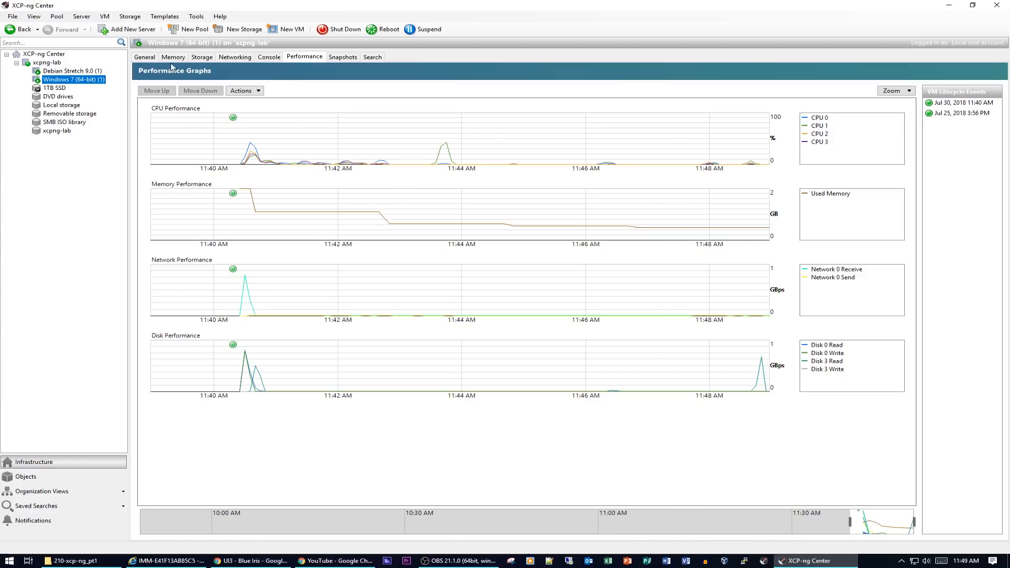
- Live-move the Windows 7 VM's 24 GB disk from 1TB SSD to the xcpng-lab storage repository
click(193, 59)
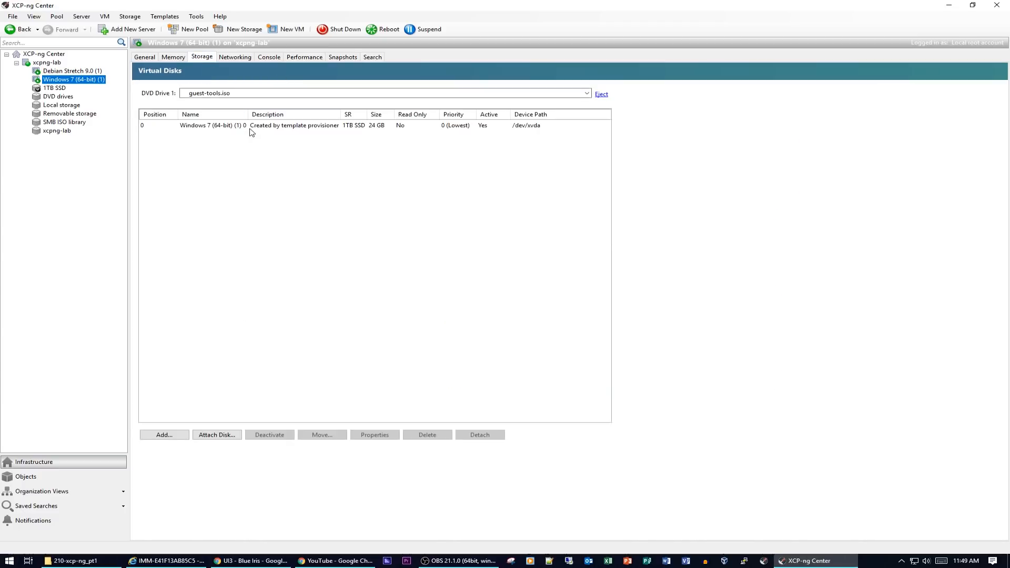
click(250, 128)
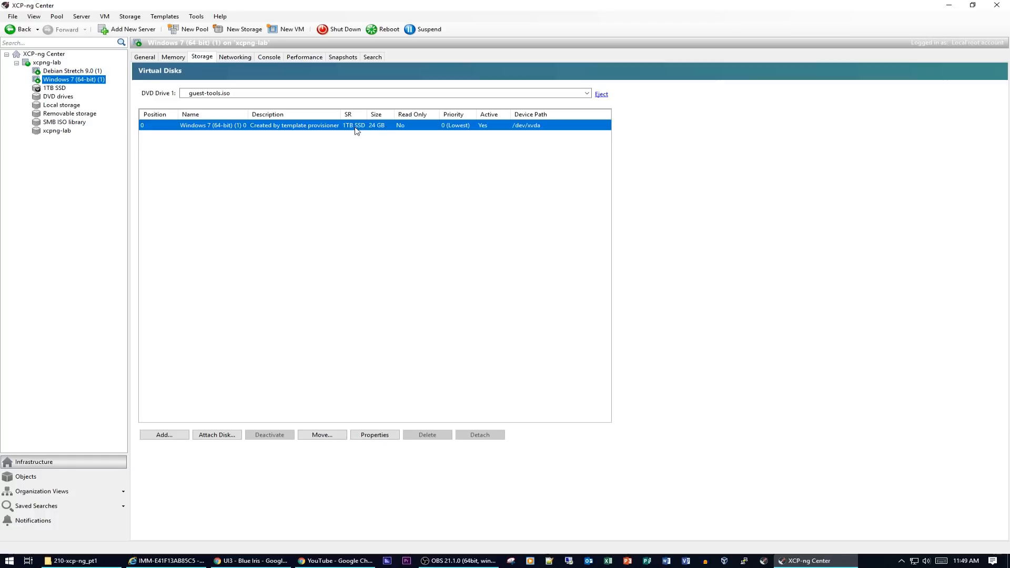
click(323, 435)
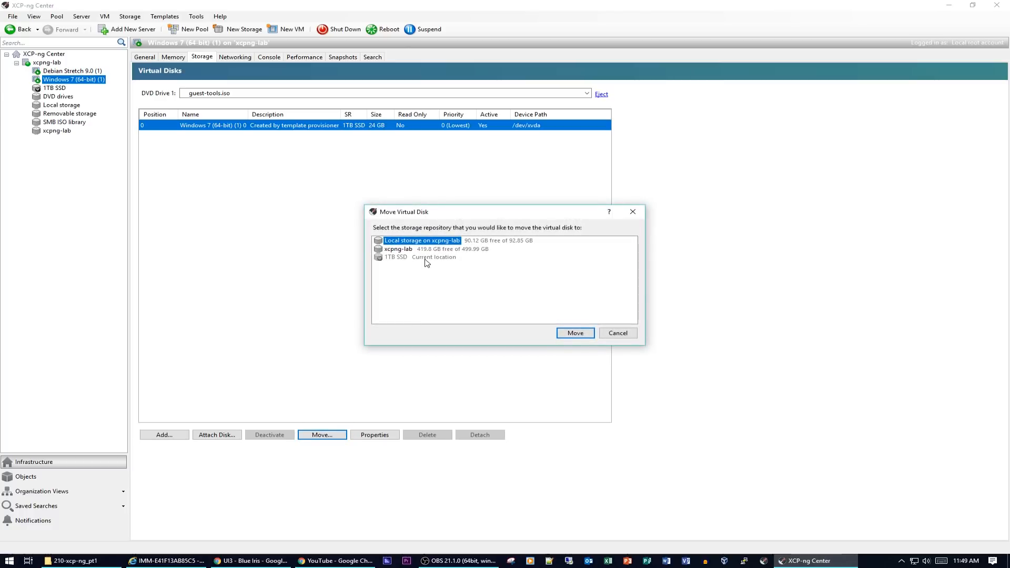
click(427, 250)
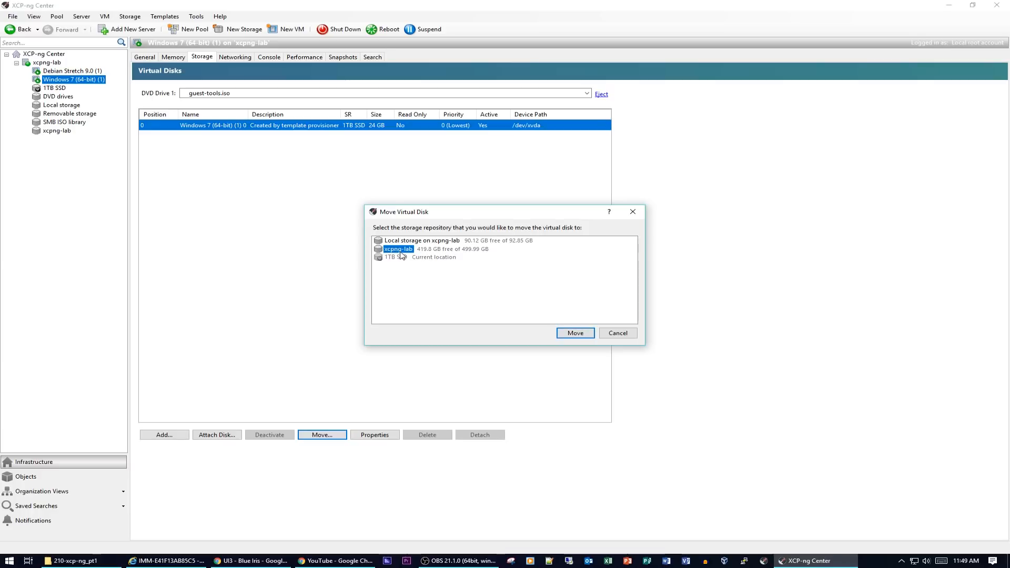
click(578, 335)
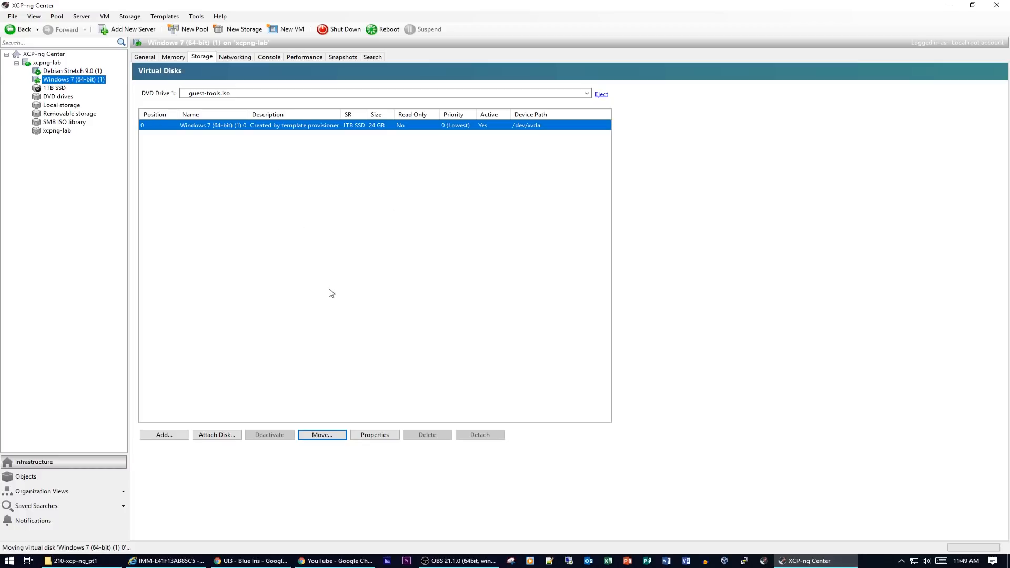
- Check the disk move in Events, then open and close Computer in the Windows 7 guest
click(270, 57)
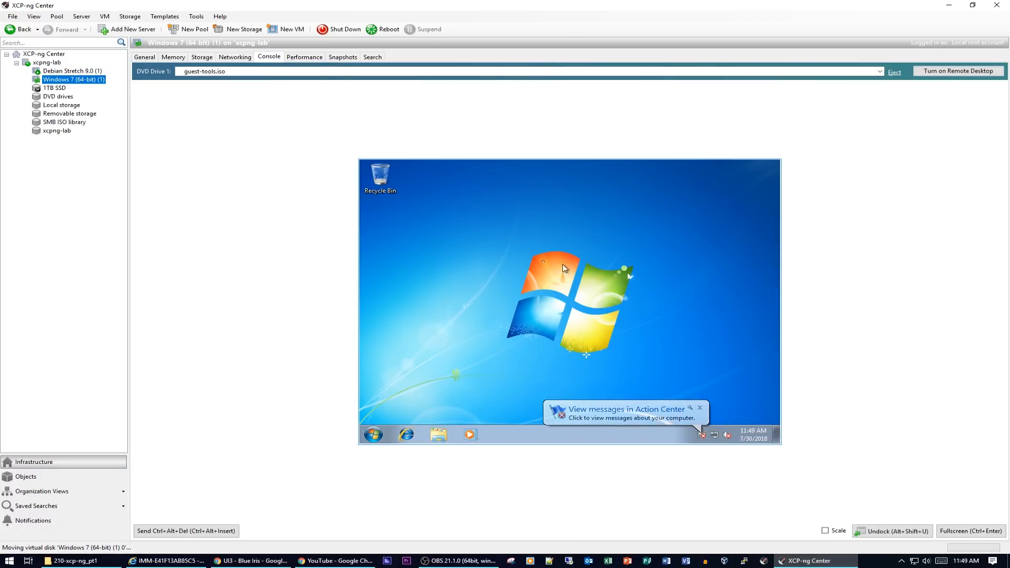
click(26, 520)
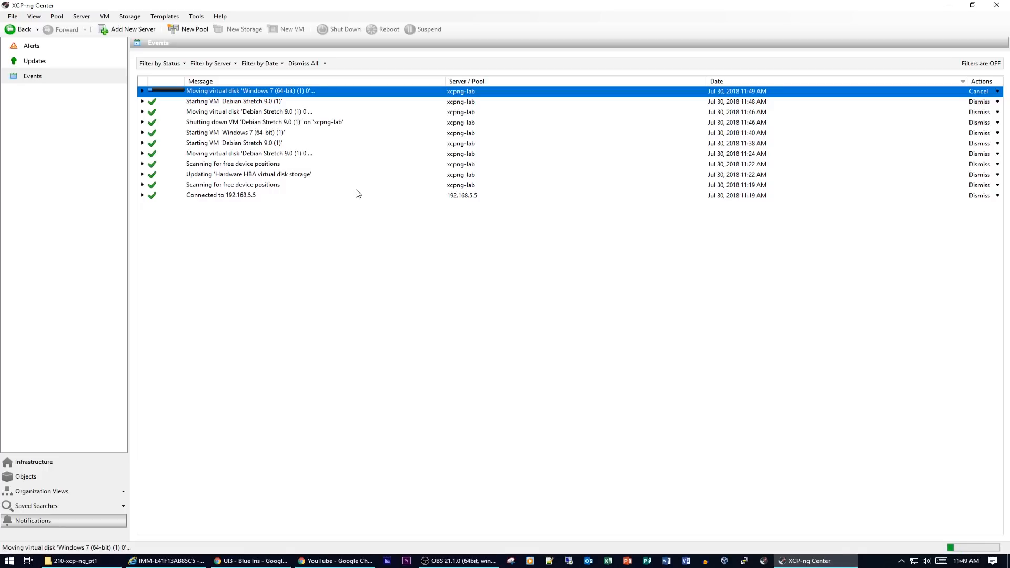
click(68, 463)
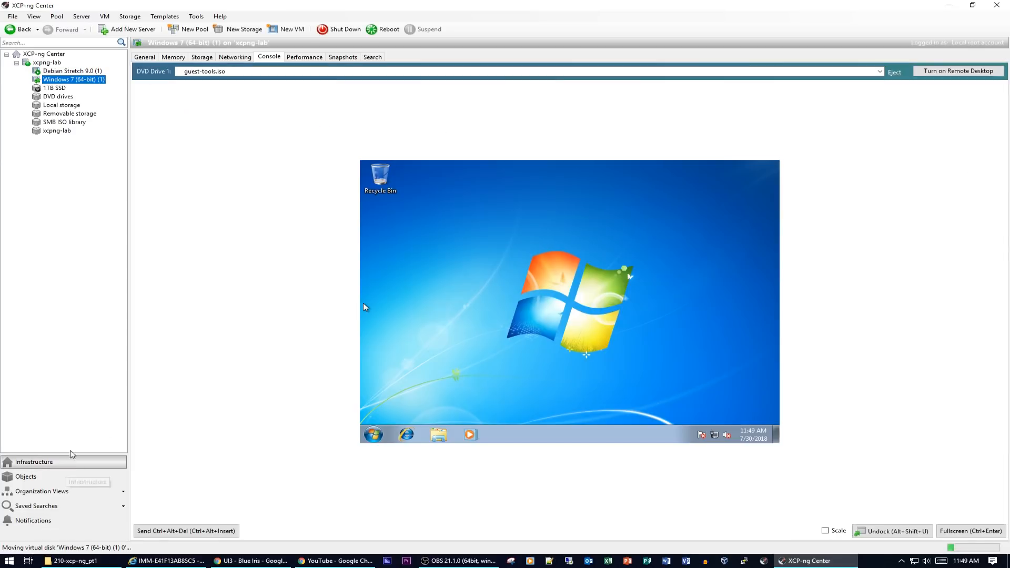
click(371, 432)
click(537, 326)
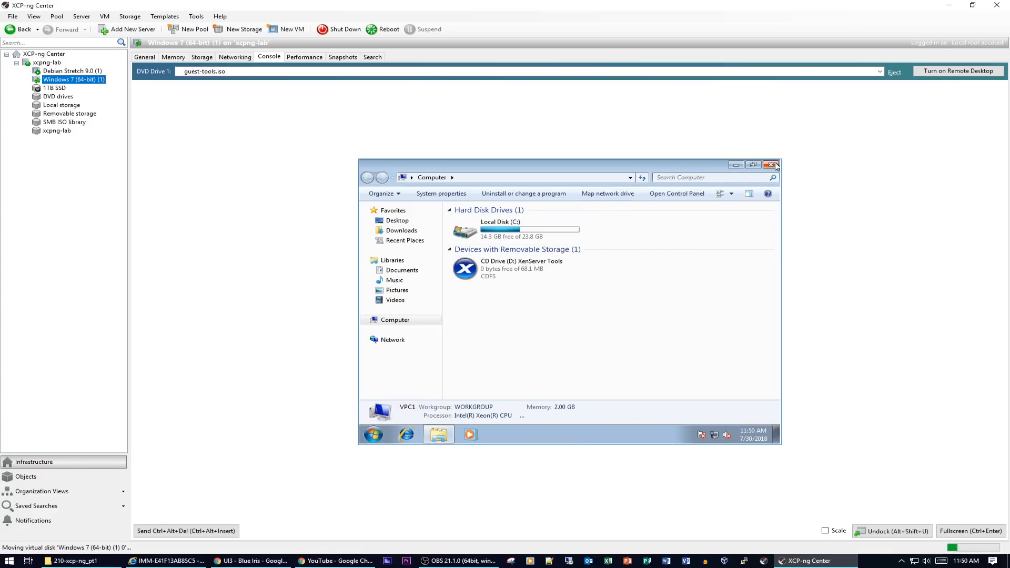
click(772, 165)
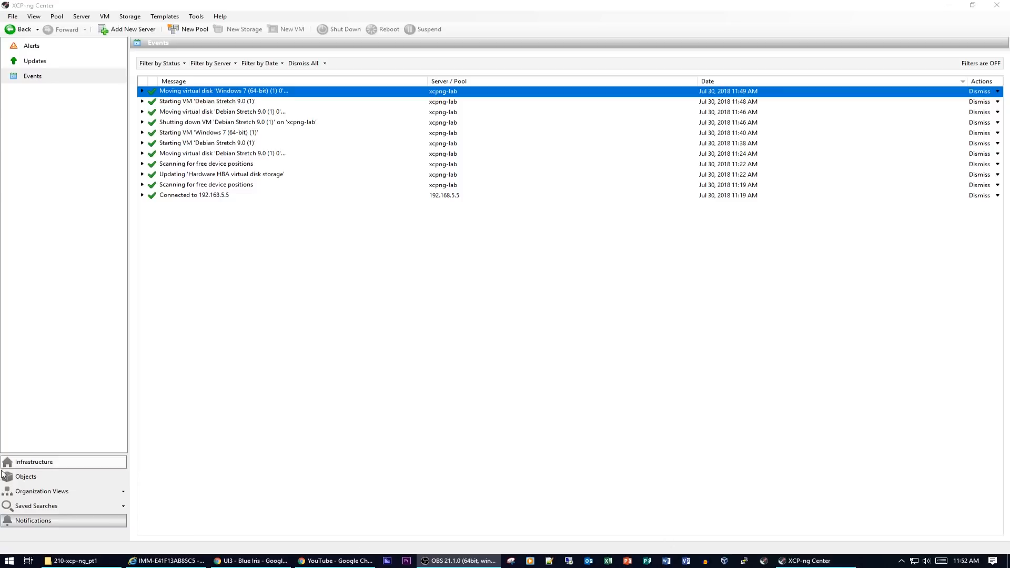
- Browse Local Disk (C:) from Computer in the Windows 7 guest, then close Explorer
click(35, 522)
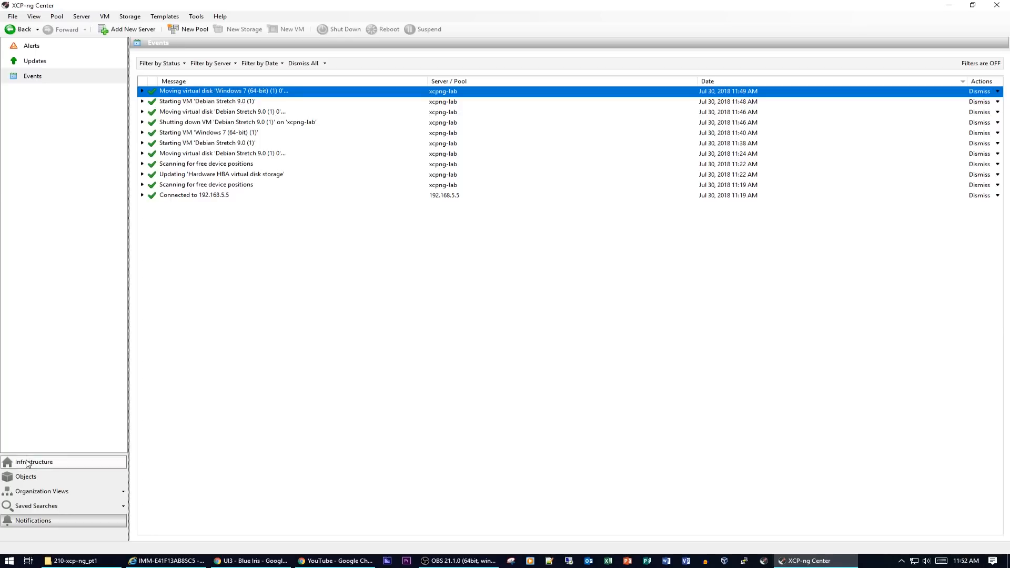
click(32, 462)
click(381, 436)
click(374, 435)
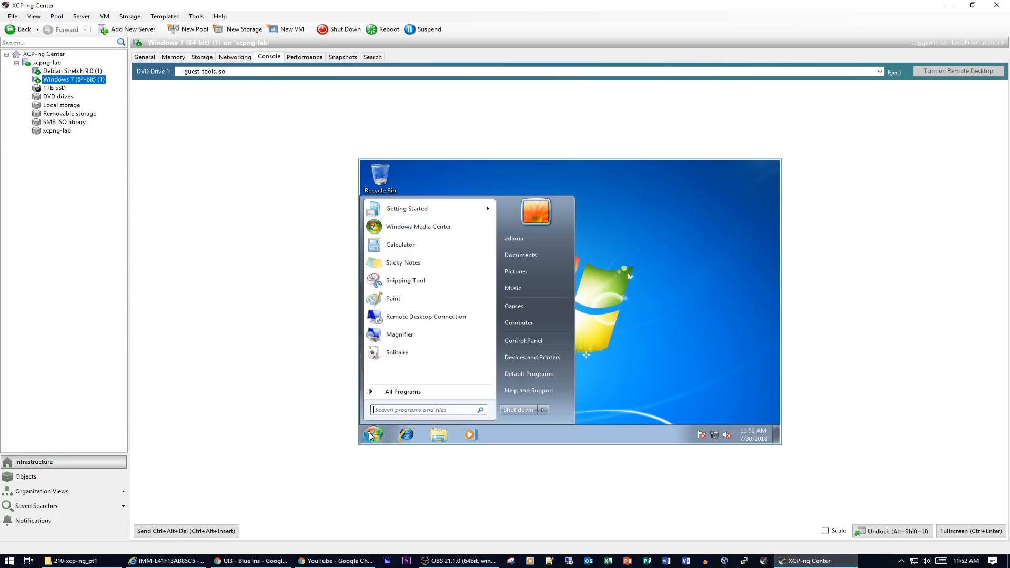
click(526, 323)
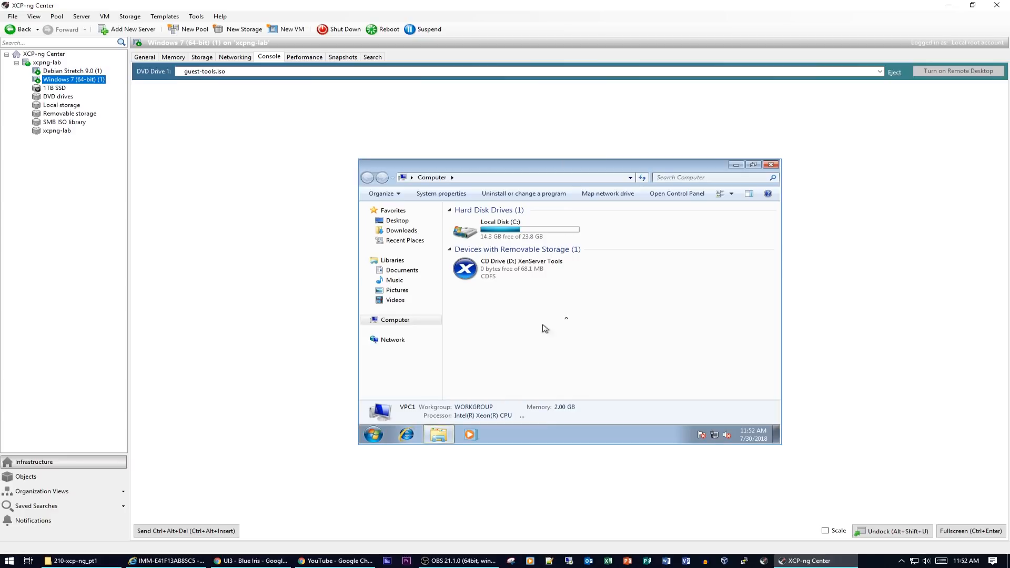
click(552, 238)
double_click(551, 239)
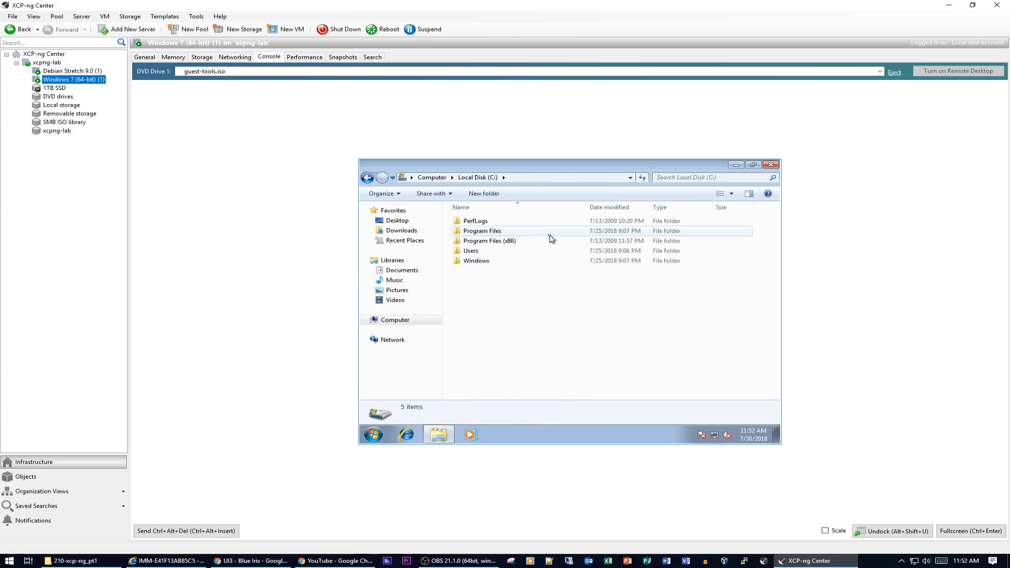
click(772, 165)
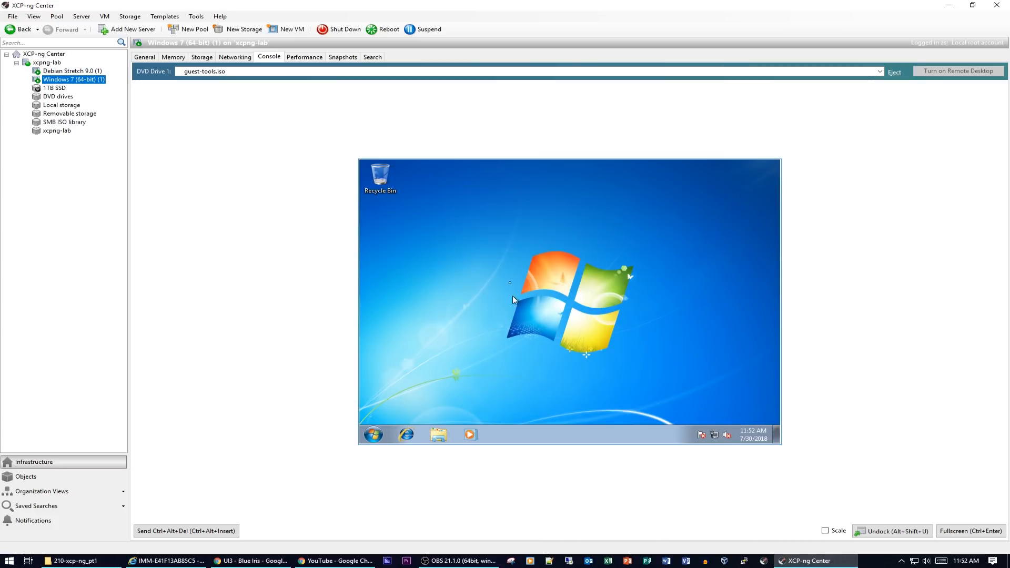
- Review Windows 7's virtual disks, the Debian Stretch 9.0 console, and xcpng-lab's performance graphs
click(202, 57)
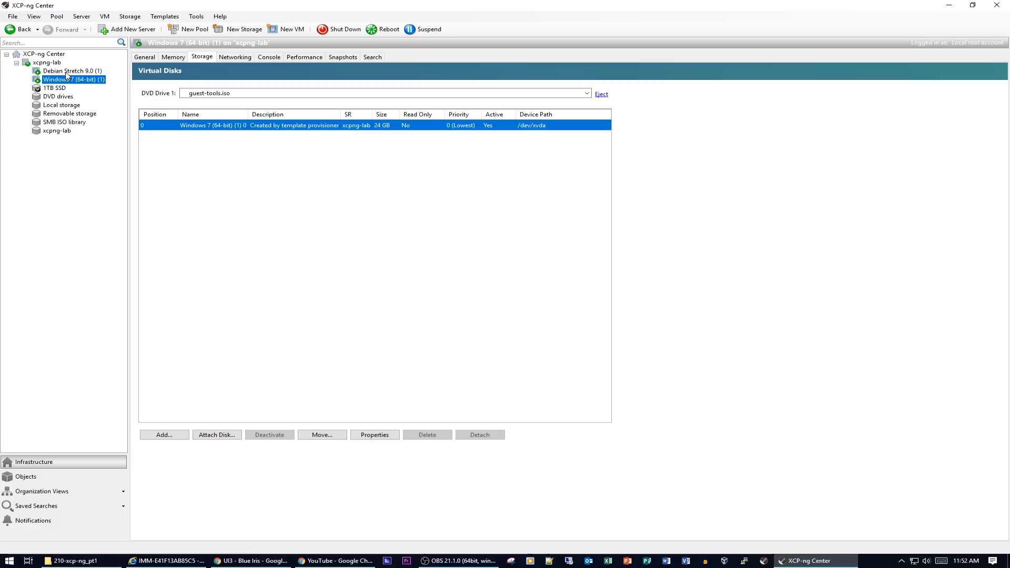
click(66, 72)
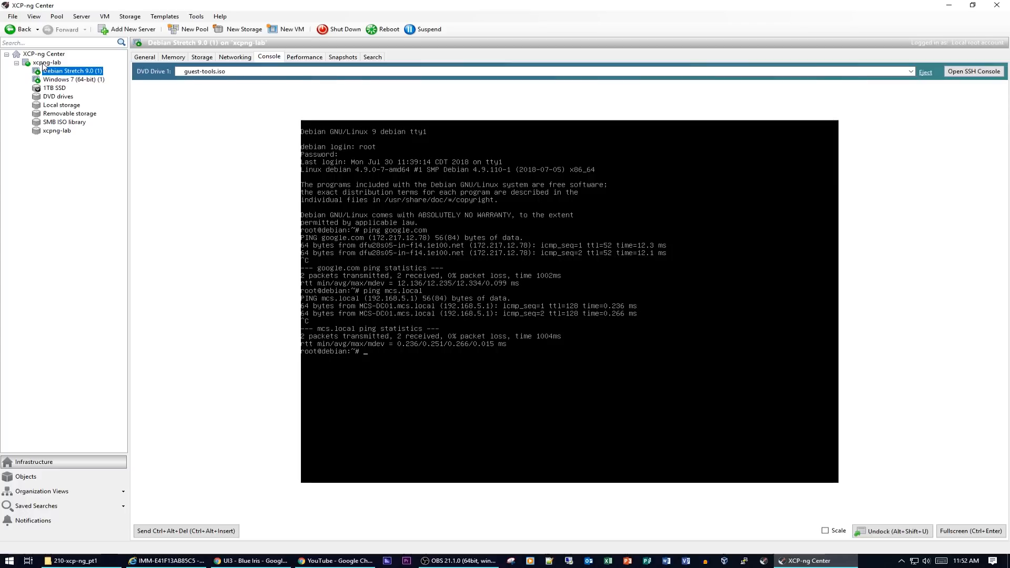
click(46, 63)
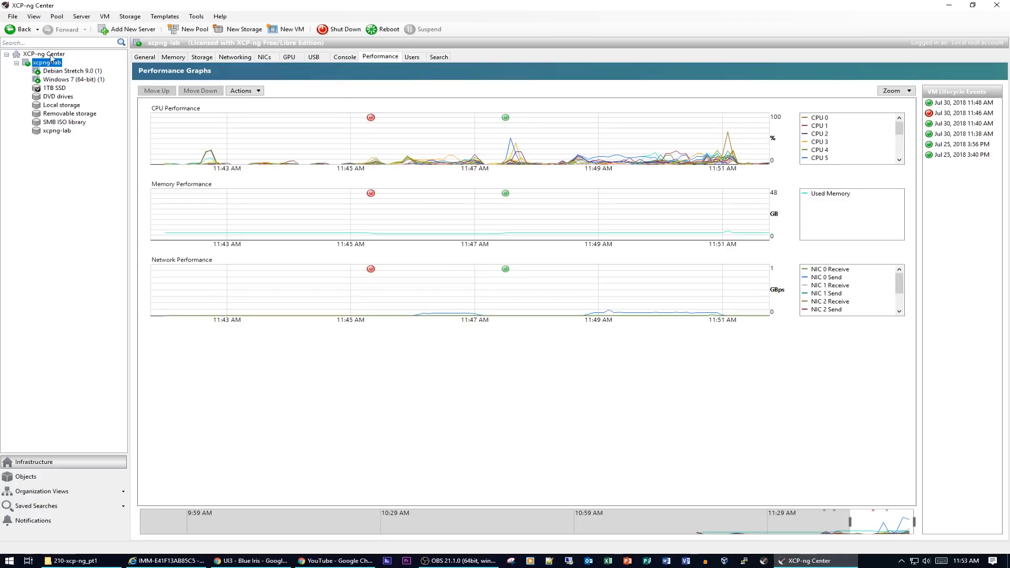
- Review the xcpng-lab host's General properties and launch the New VM wizard
click(51, 55)
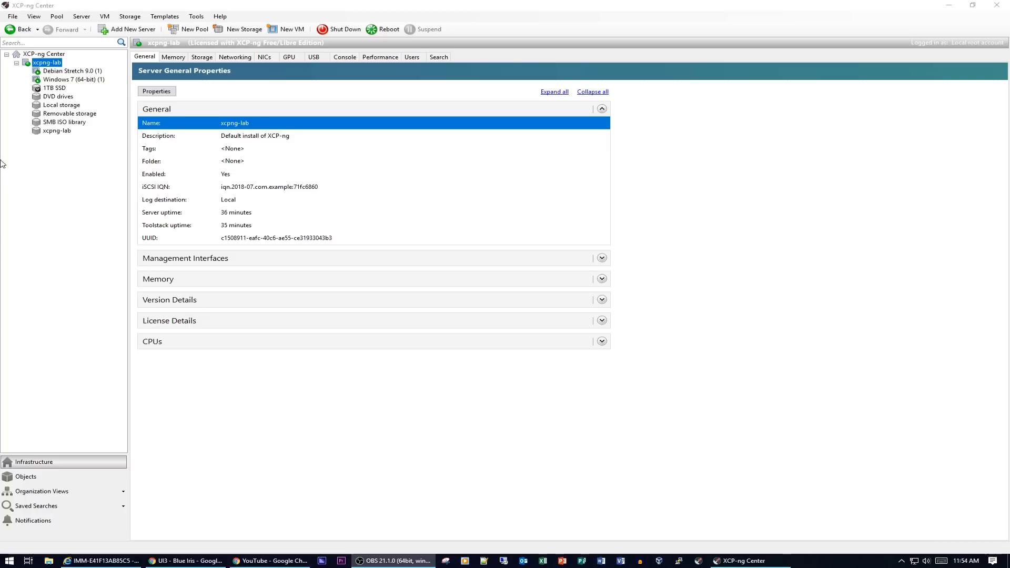
click(49, 67)
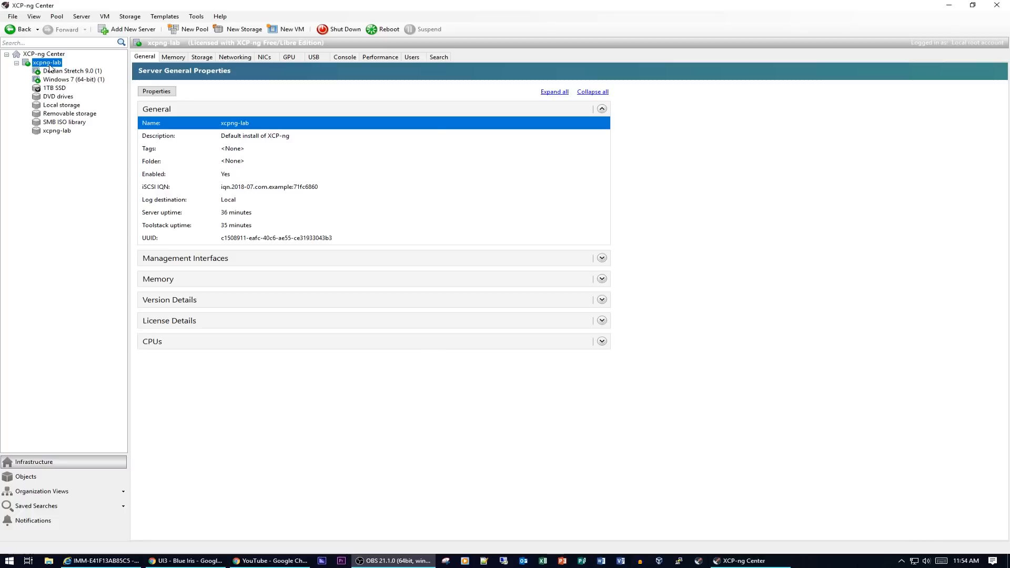
click(288, 29)
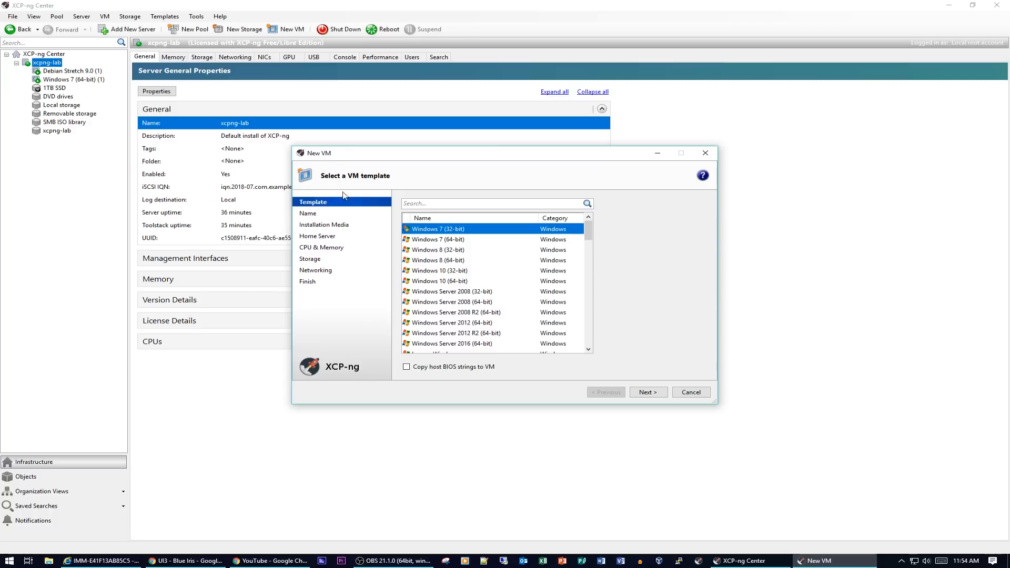
- Choose the Windows 10 (64-bit) template and name the VM 'Windows 10 (64-bit) Ent'
click(451, 281)
click(651, 393)
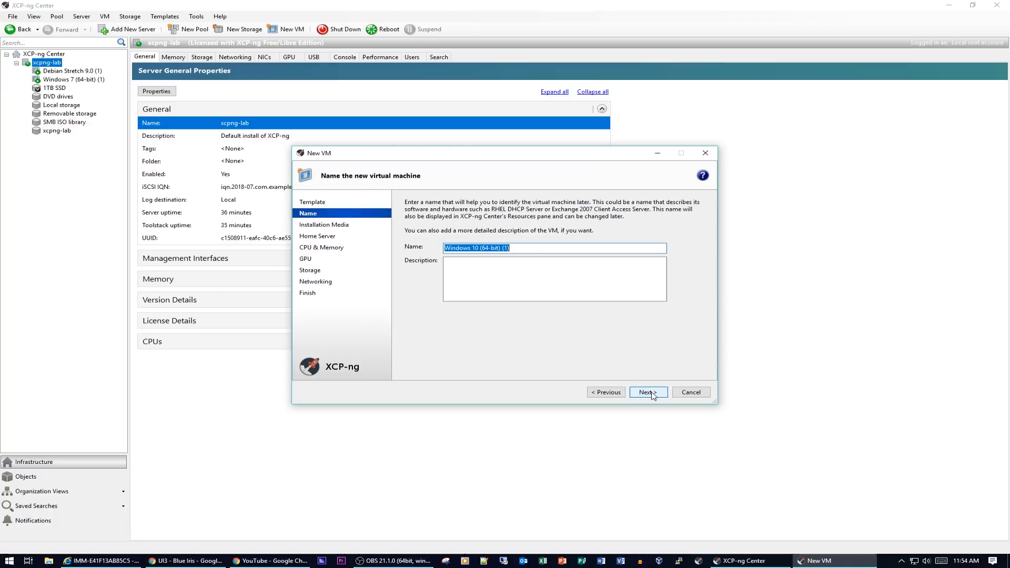
click(536, 249)
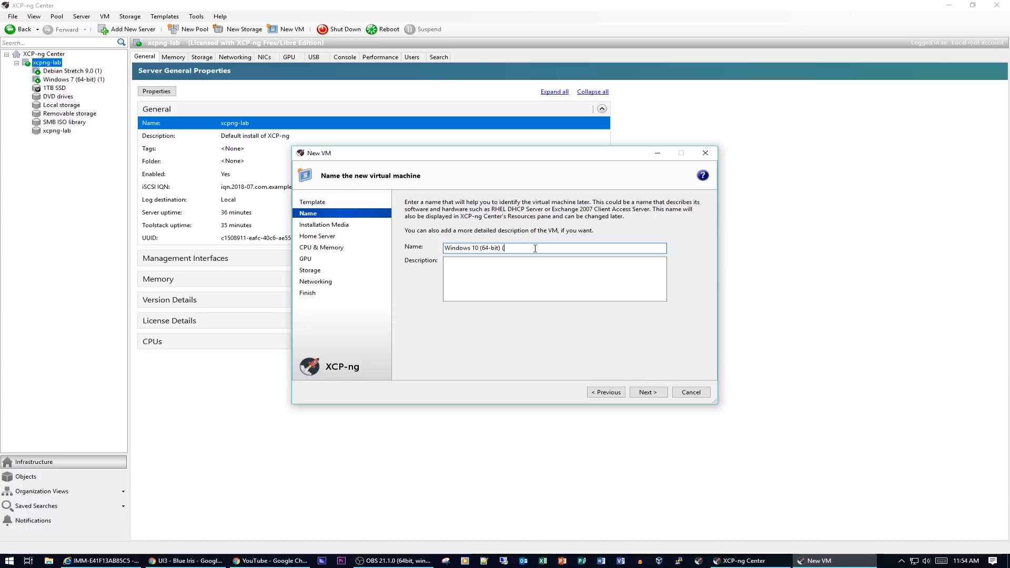
text(Ent)
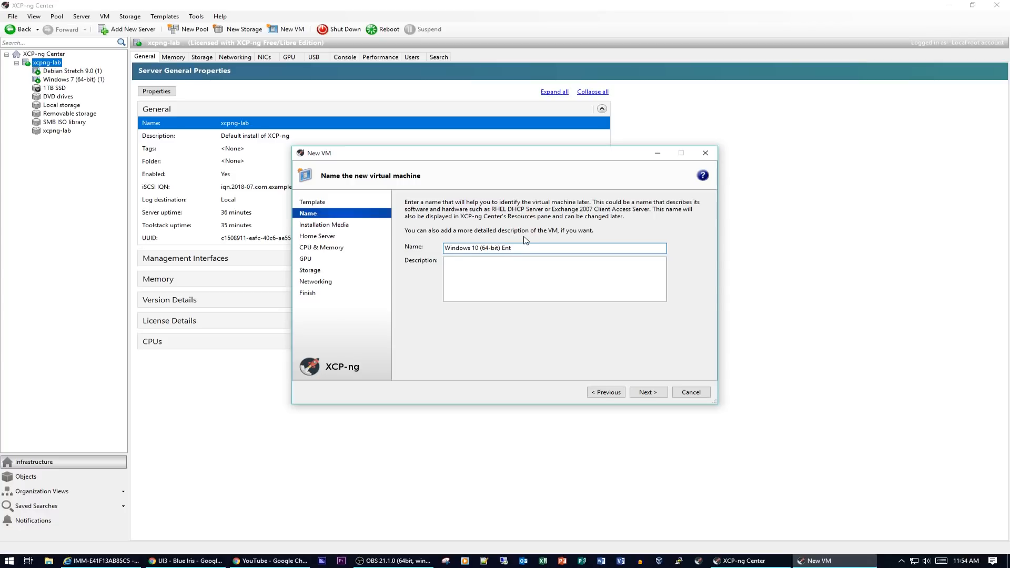
- Use the SW_DVD5_WIN_ENT_10_1703_64BIT_English_MLF_X21-36478.ISO image as installation media
click(648, 392)
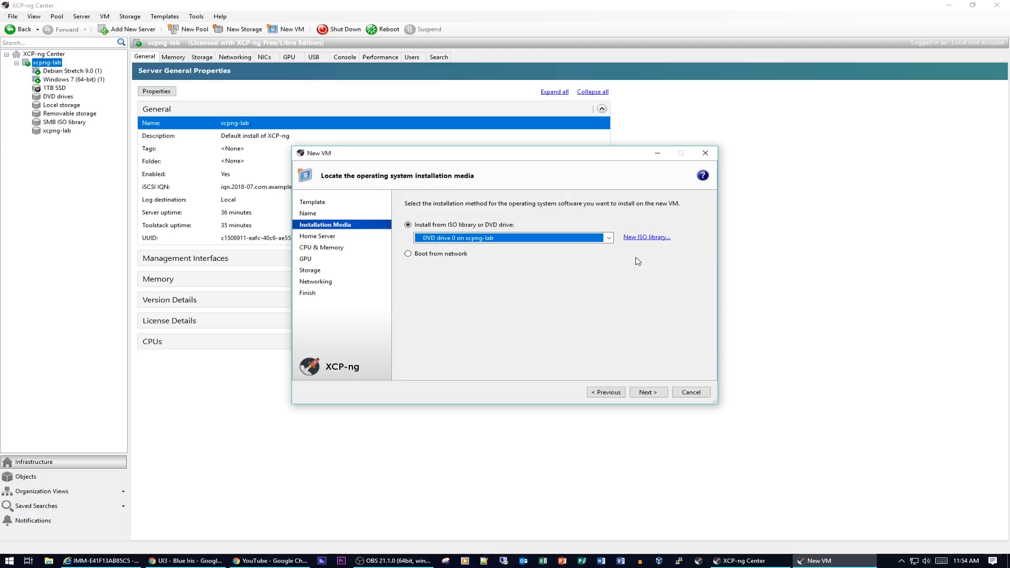
click(610, 238)
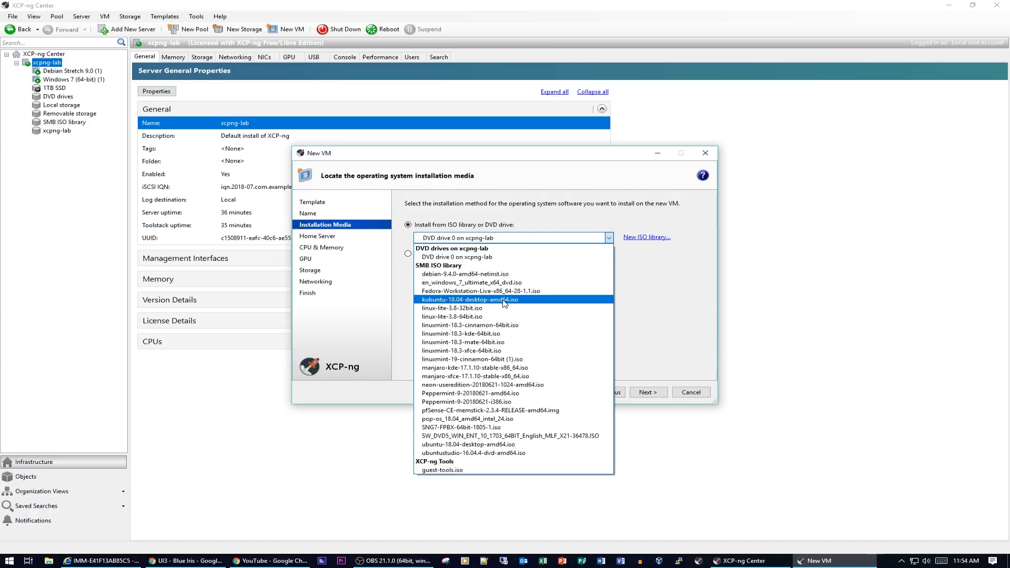
click(489, 436)
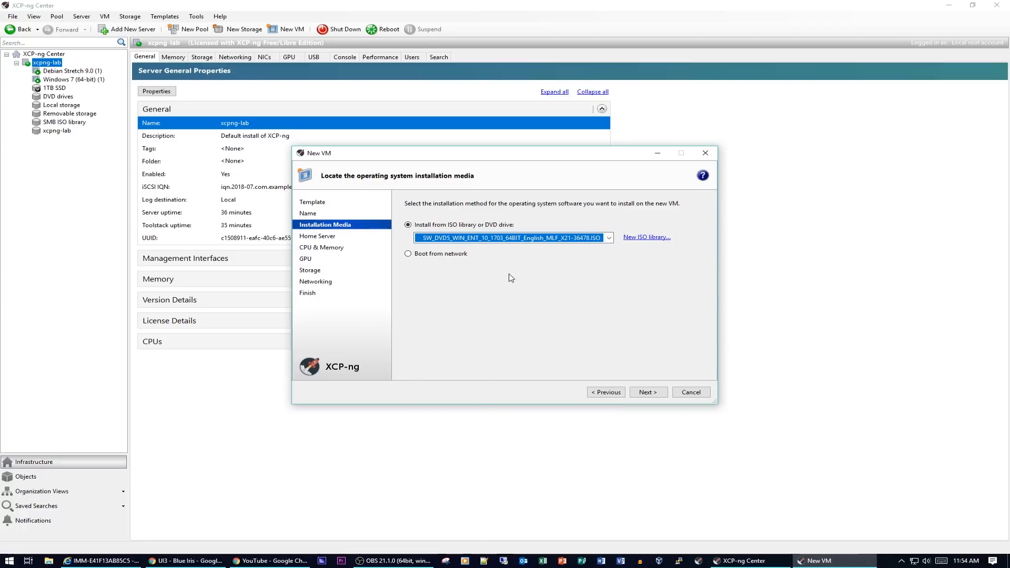
click(648, 392)
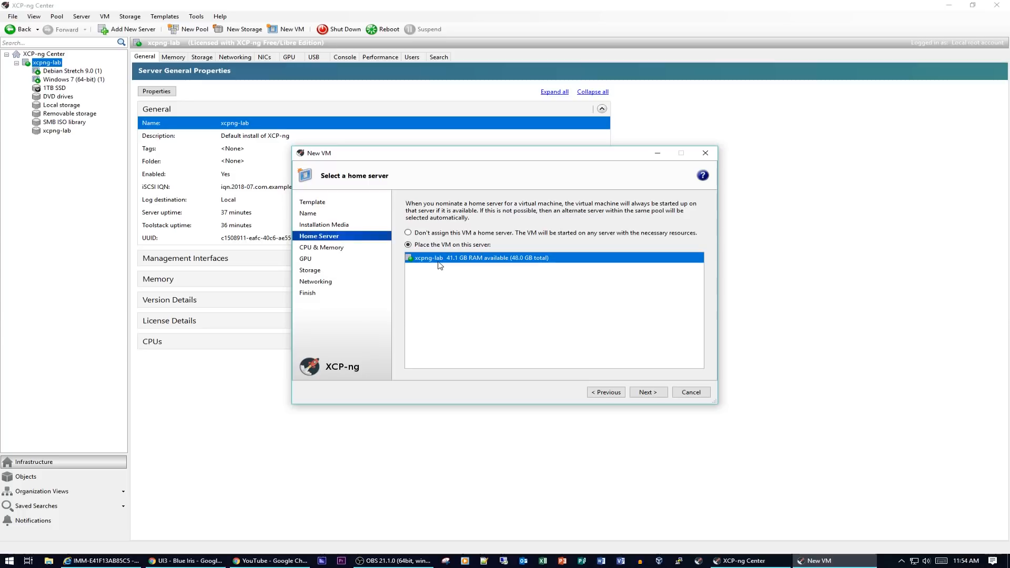
- Give the VM 4 vCPUs arranged as 1 socket with 4 cores
click(649, 396)
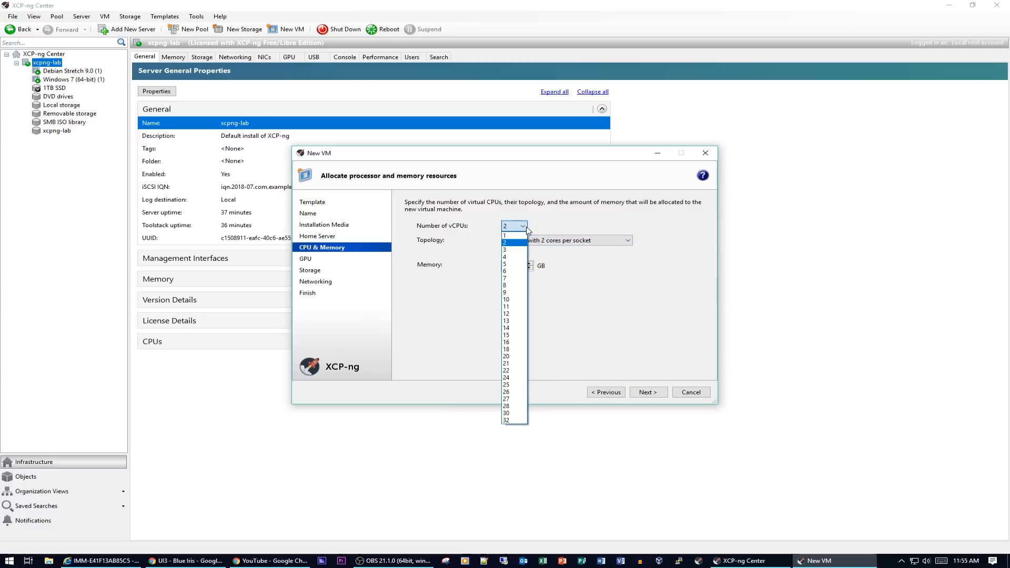
click(508, 257)
click(630, 241)
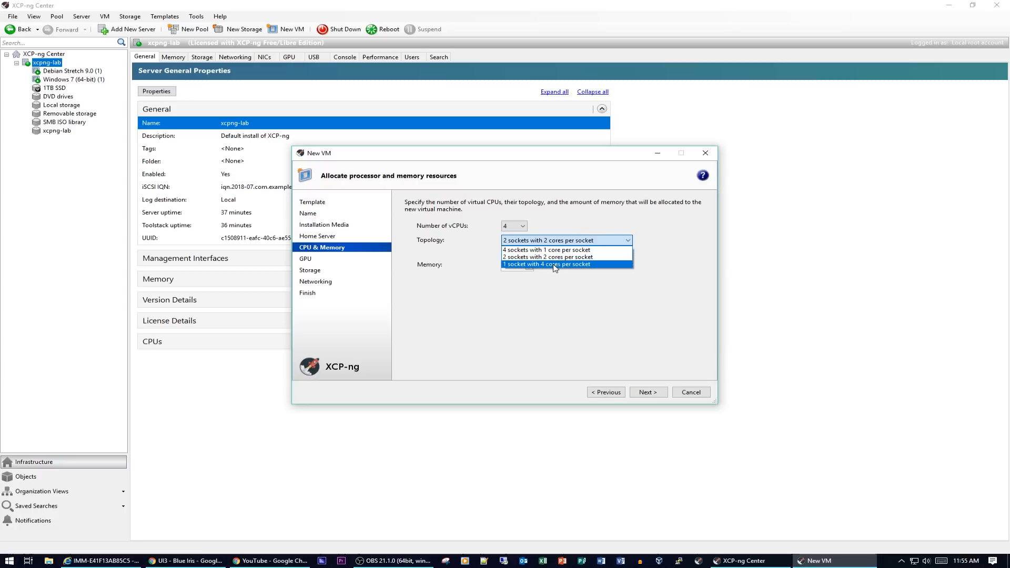
click(555, 264)
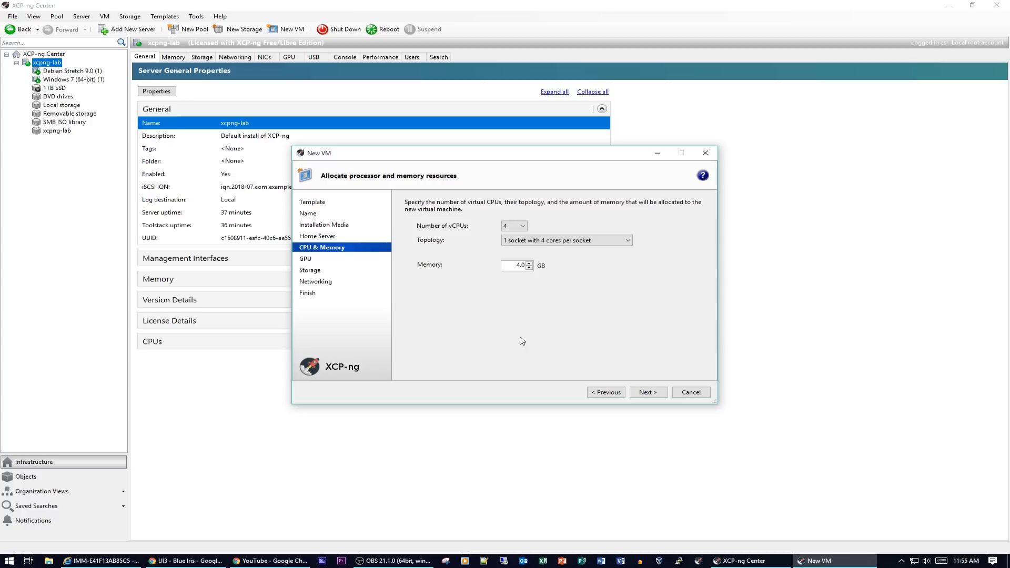
click(649, 392)
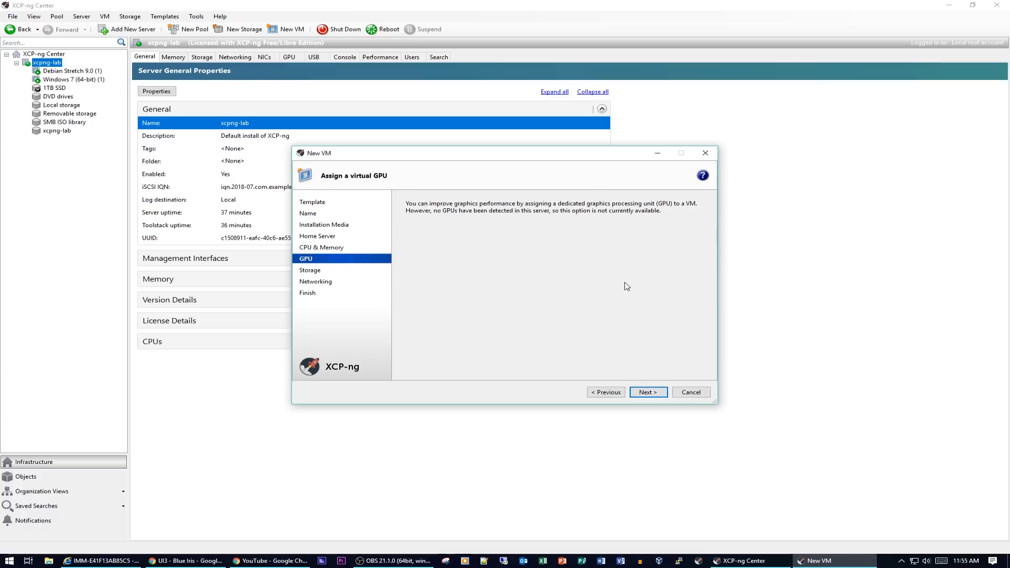
- Keep the default 24 GB disk, remove the Network usb0 interface, and disable automatic start
click(648, 394)
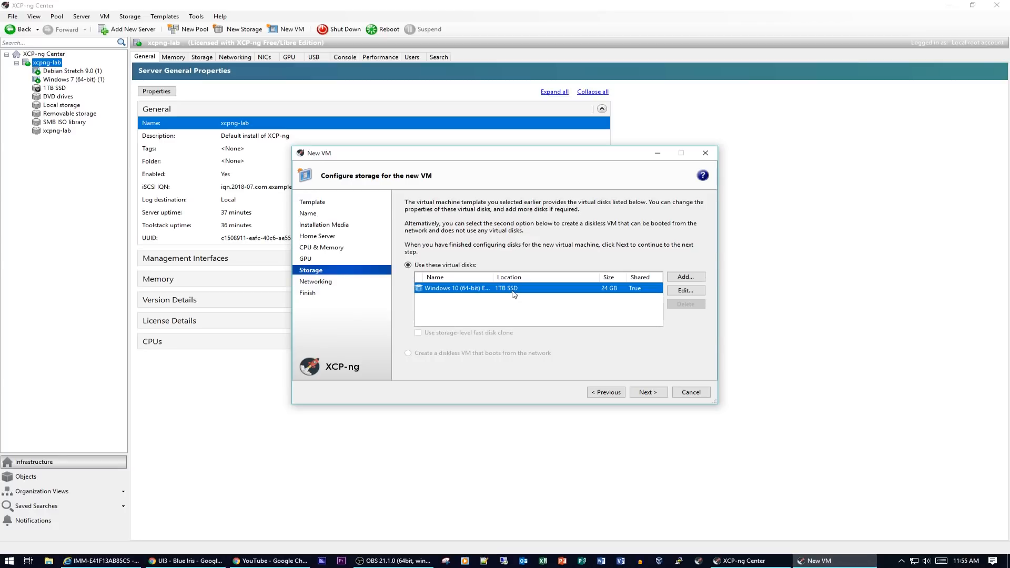
click(651, 395)
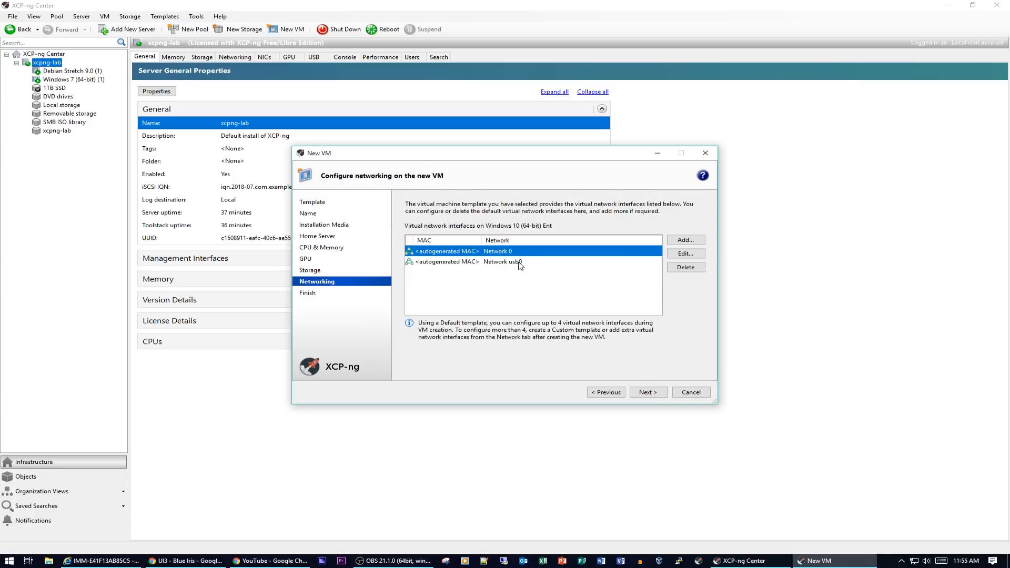
click(439, 263)
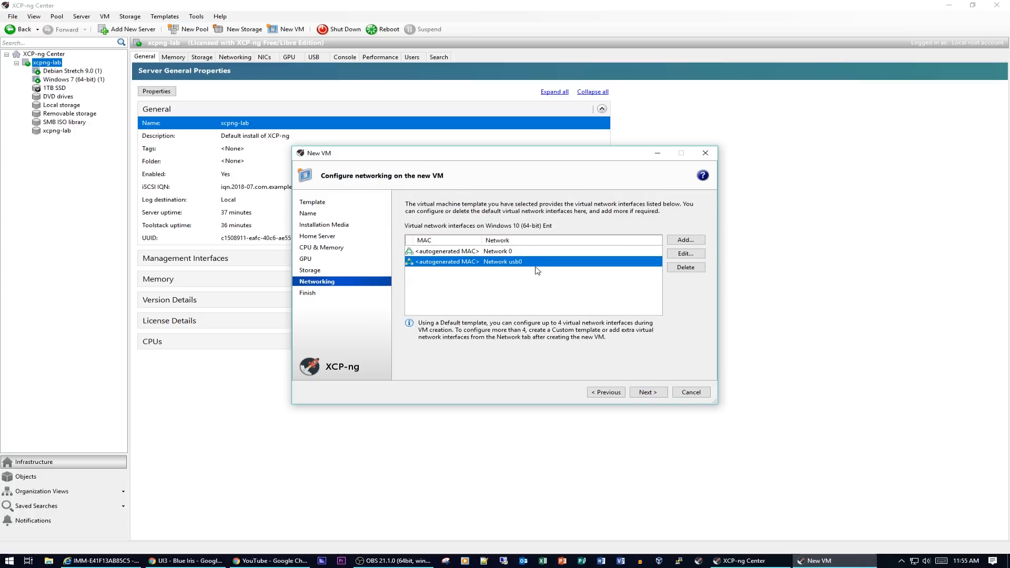
click(687, 268)
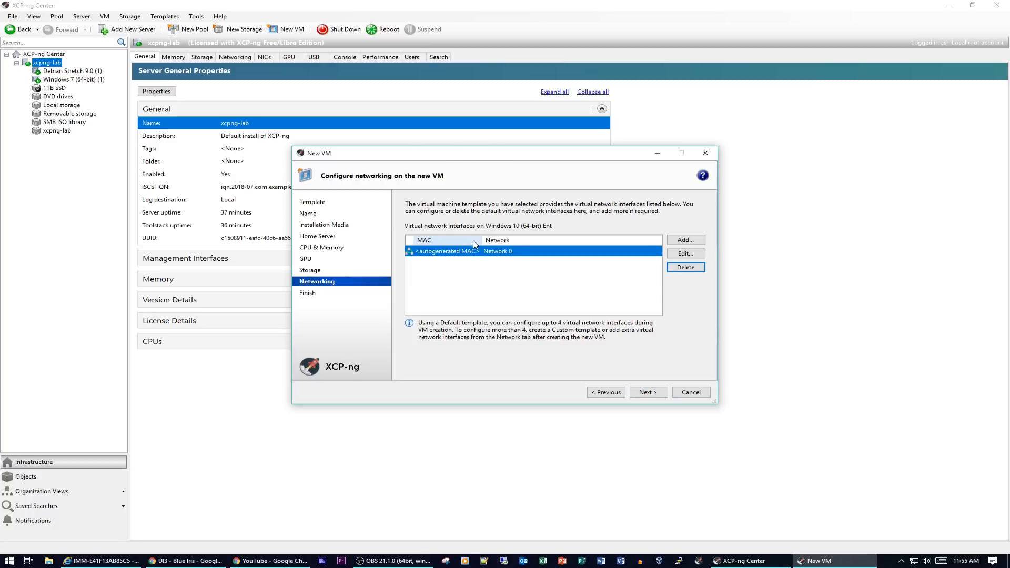
click(657, 395)
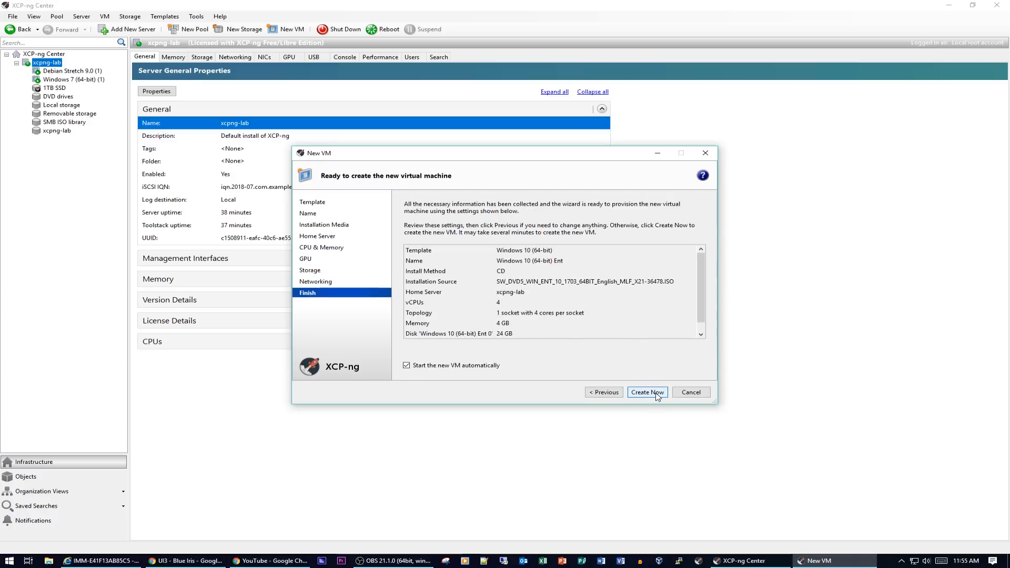
click(416, 366)
- Create the Windows 10 (64-bit) Ent VM, review its memory, disks and NICs, then view its console
click(647, 392)
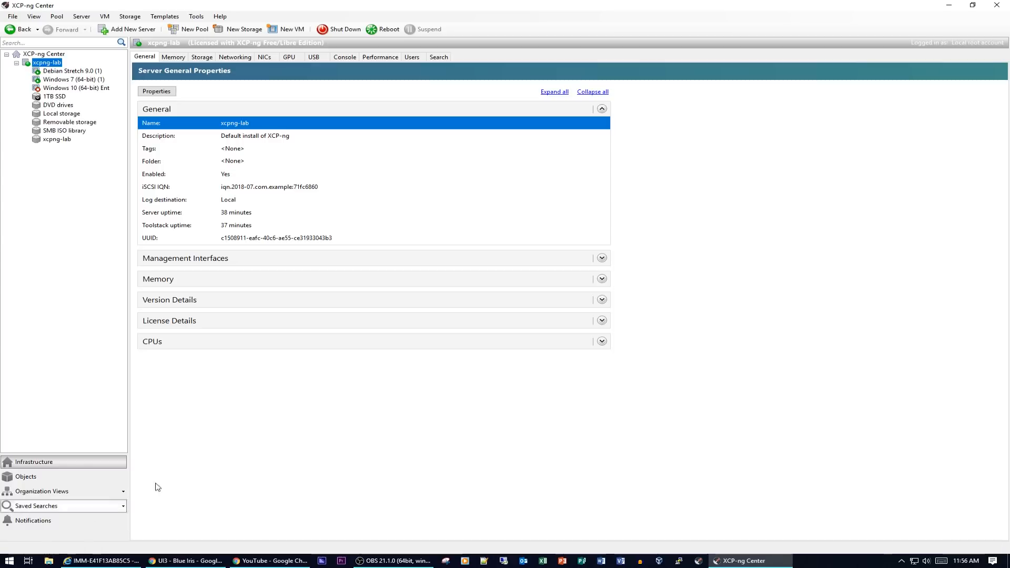
click(84, 88)
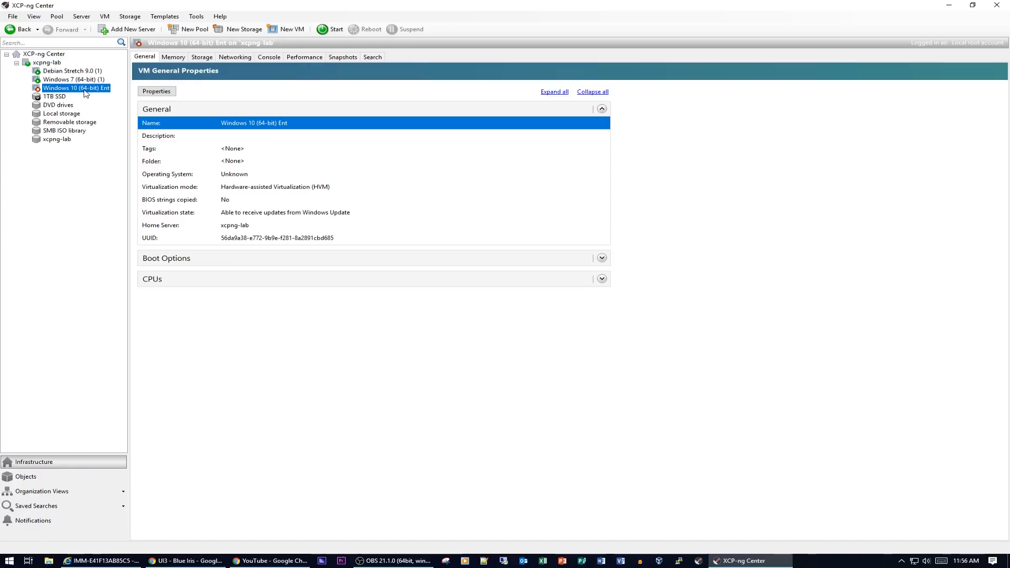
click(180, 59)
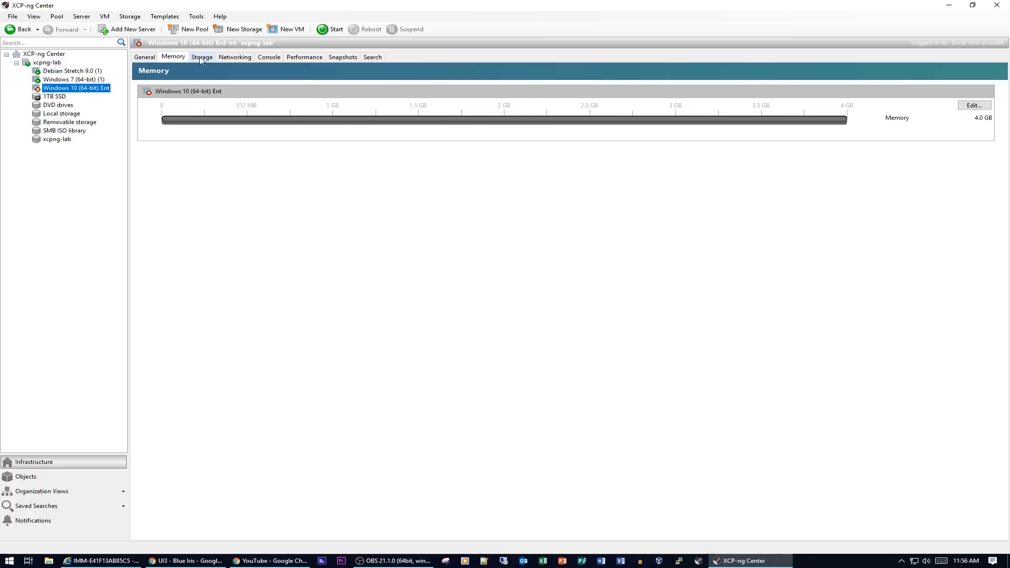
click(202, 59)
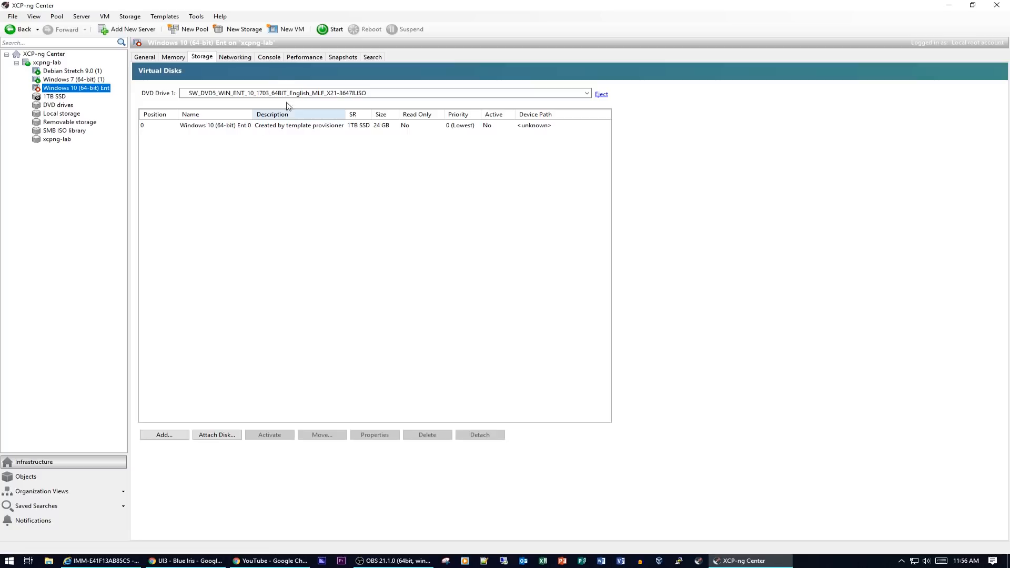
click(235, 58)
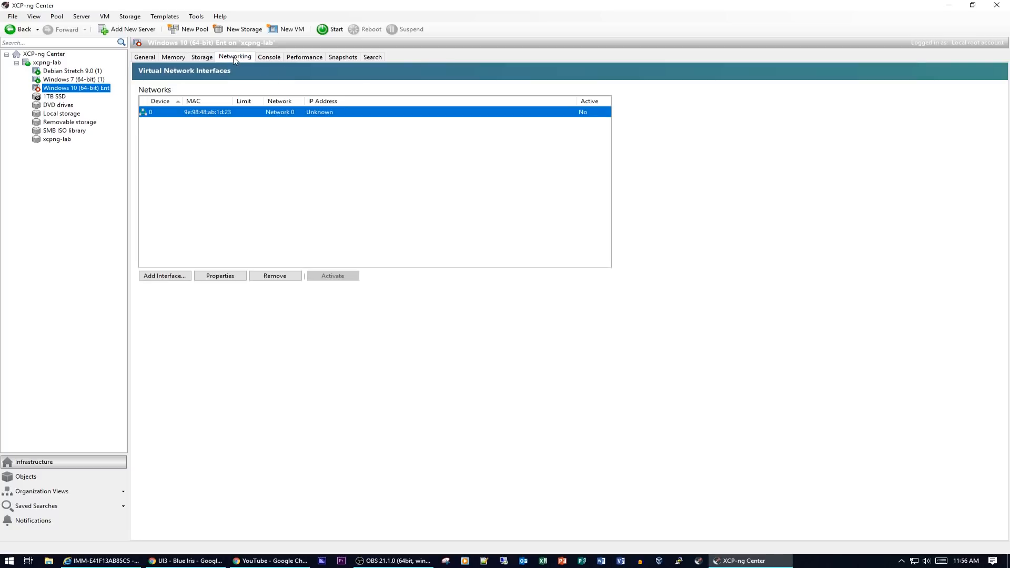
click(280, 60)
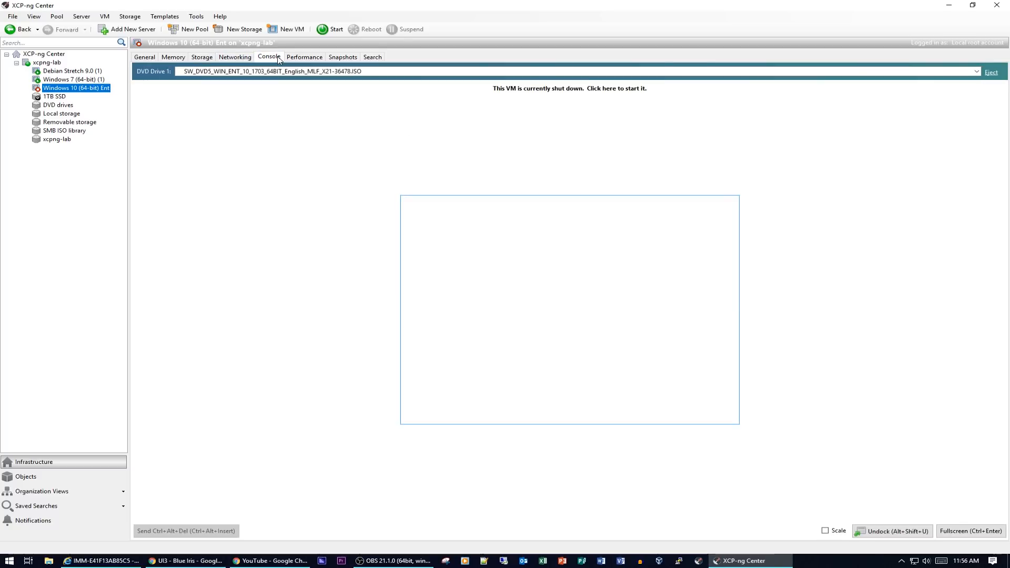
- Start the Windows 10 (64-bit) Ent VM and let its desktop load
click(633, 89)
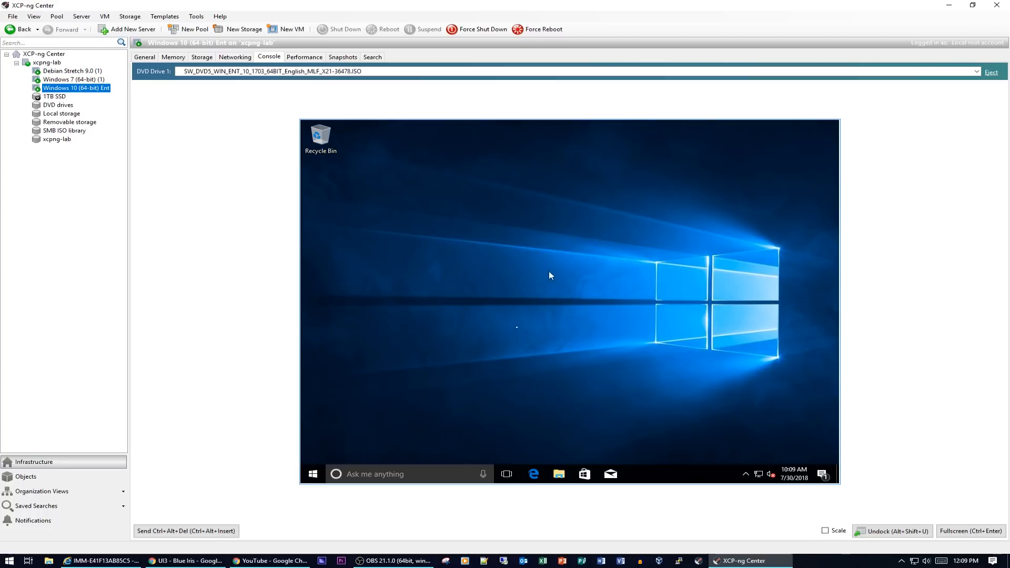
- Open the guest's Task Manager with more details, sorted by CPU, moved higher on screen
click(317, 477)
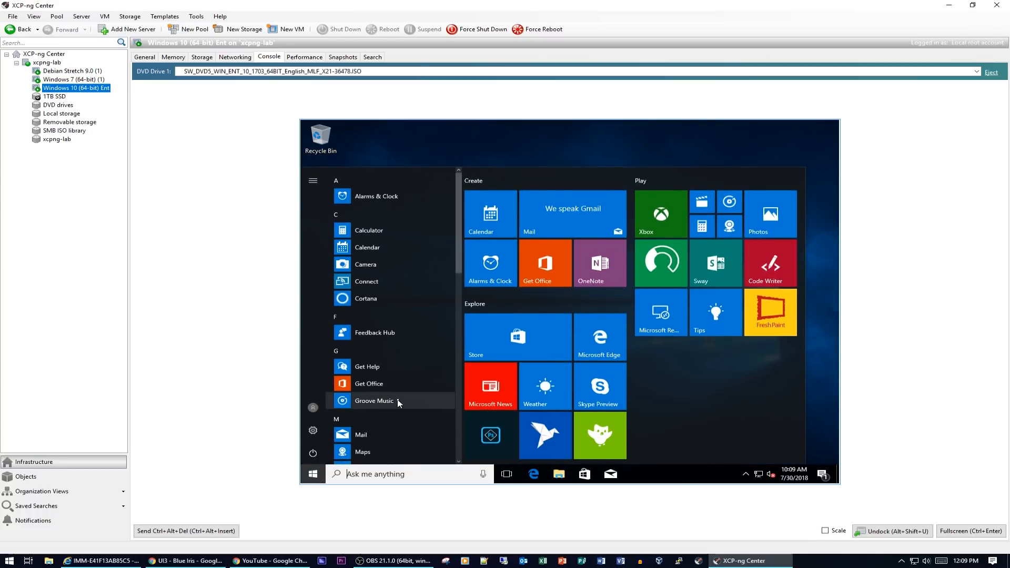
click(205, 531)
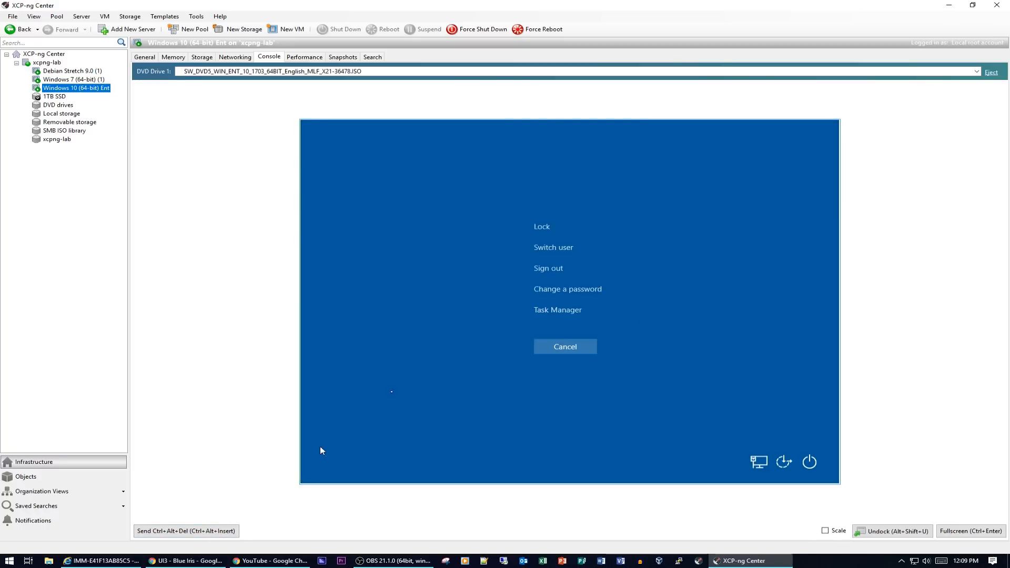
click(563, 310)
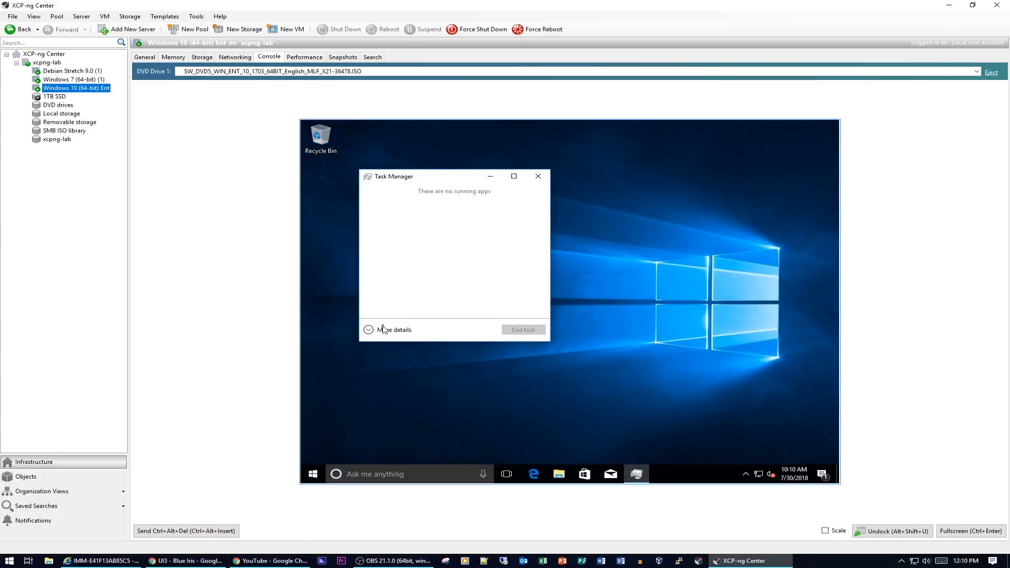
click(383, 330)
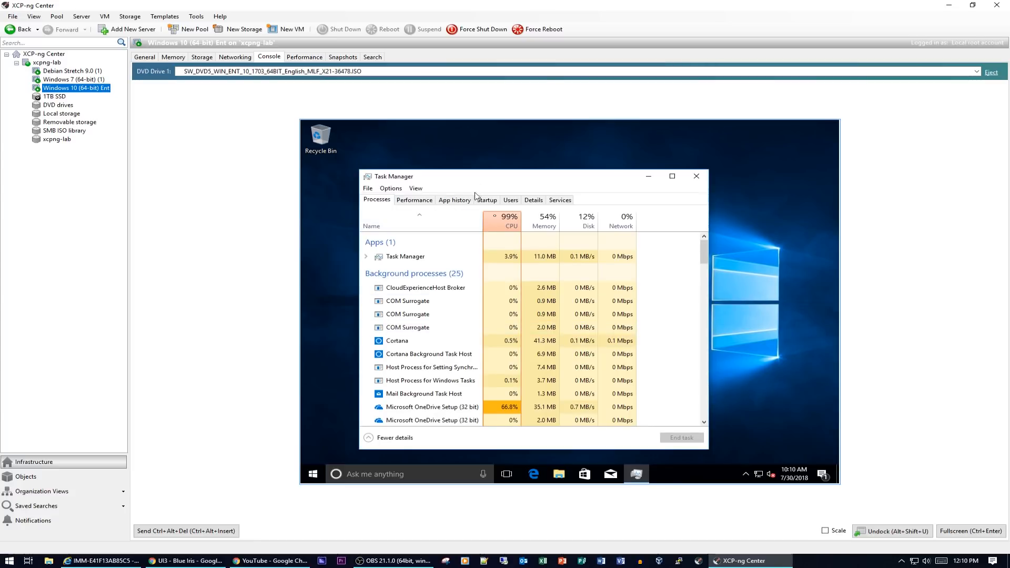
click(503, 220)
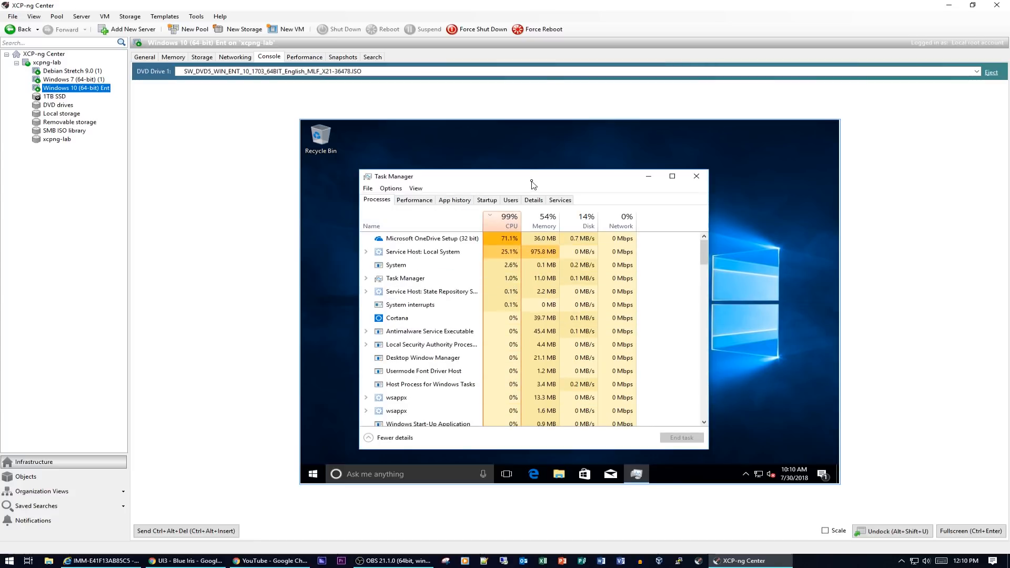
drag(533, 180, 640, 144)
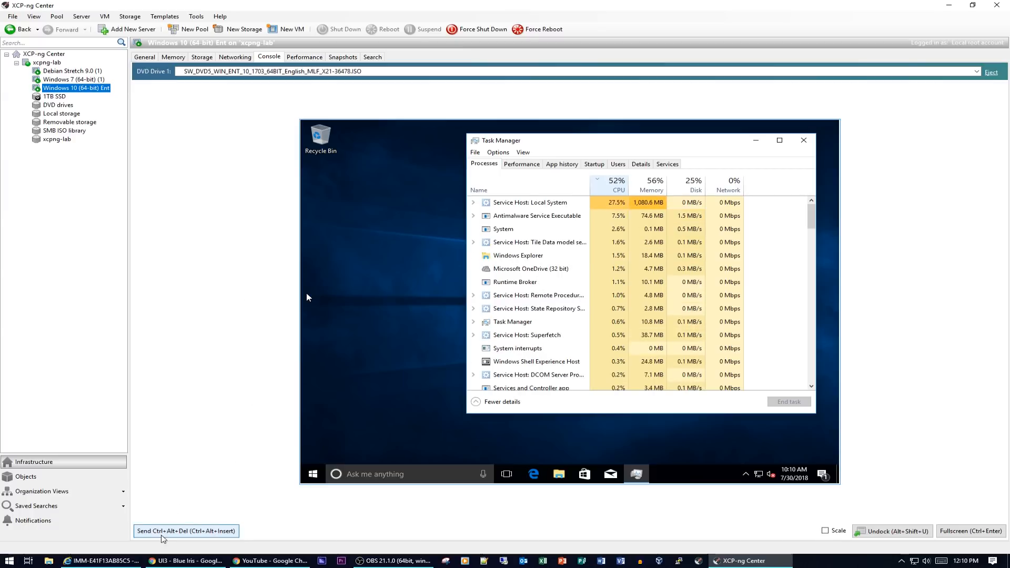
- Dismiss the guest security screen, toggle console scaling on and off, and go full screen
click(177, 532)
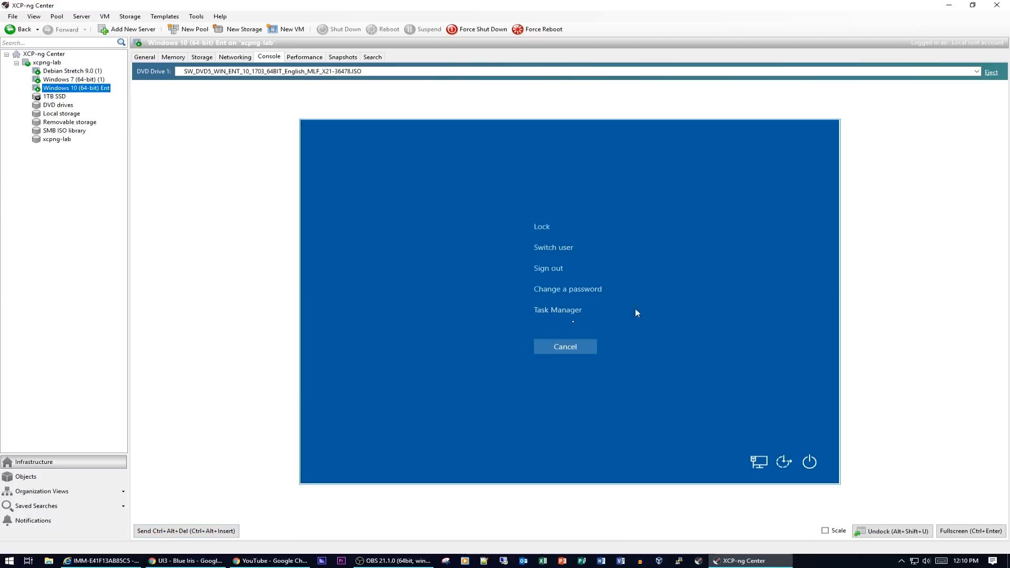
click(575, 351)
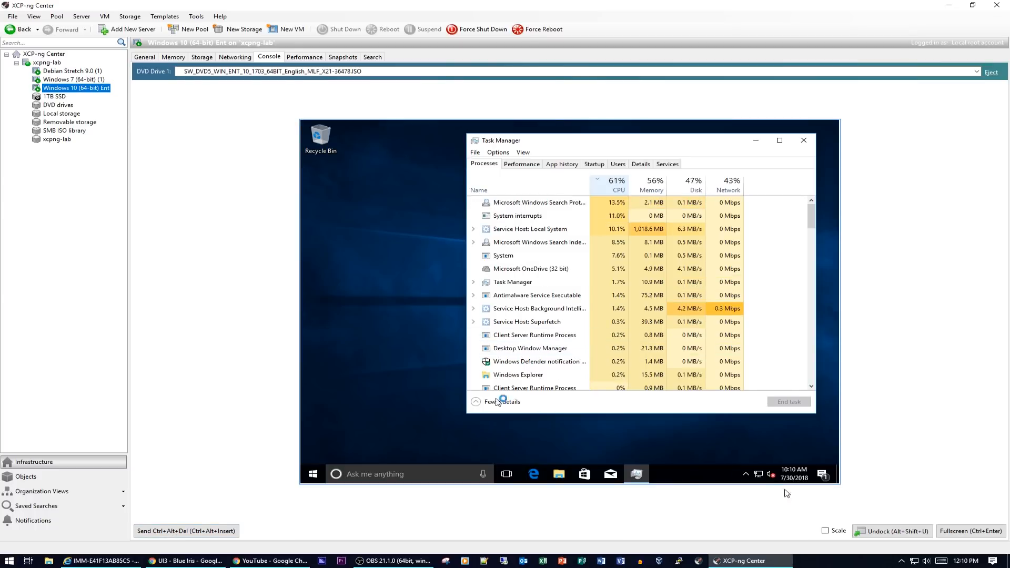
click(827, 532)
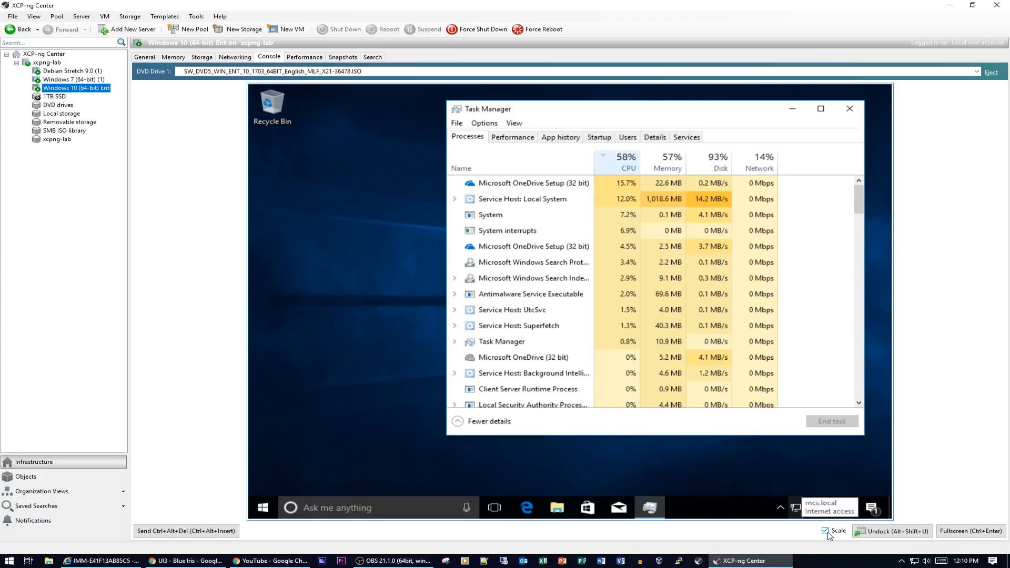
click(827, 532)
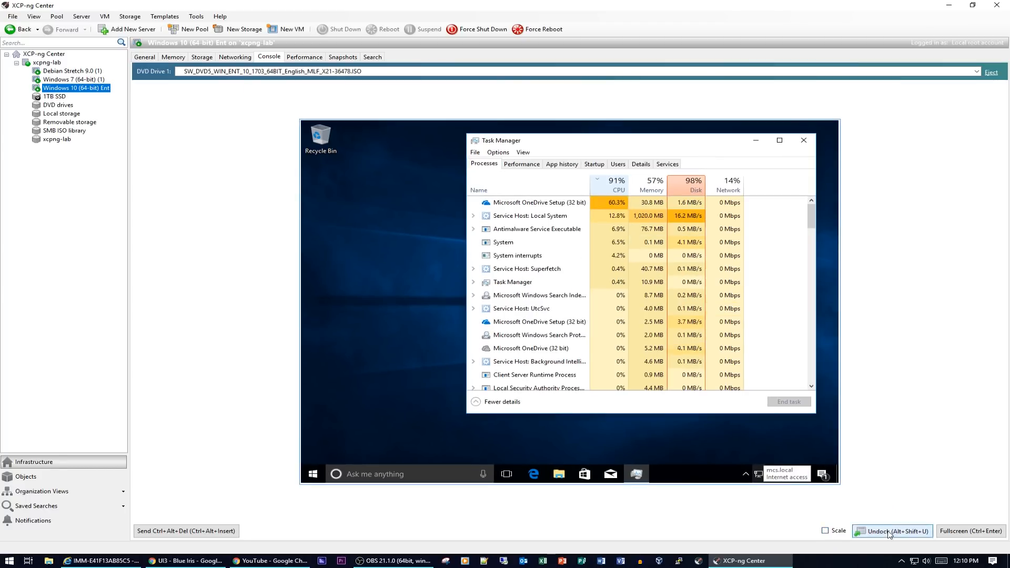
click(970, 532)
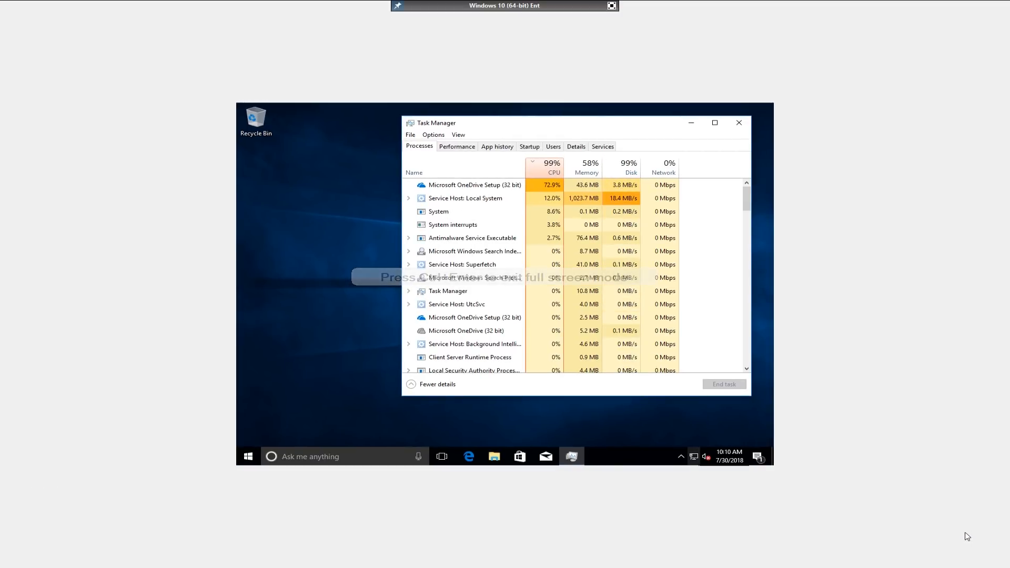
- Exit full screen, undock the console into its own window, then redock it
click(612, 7)
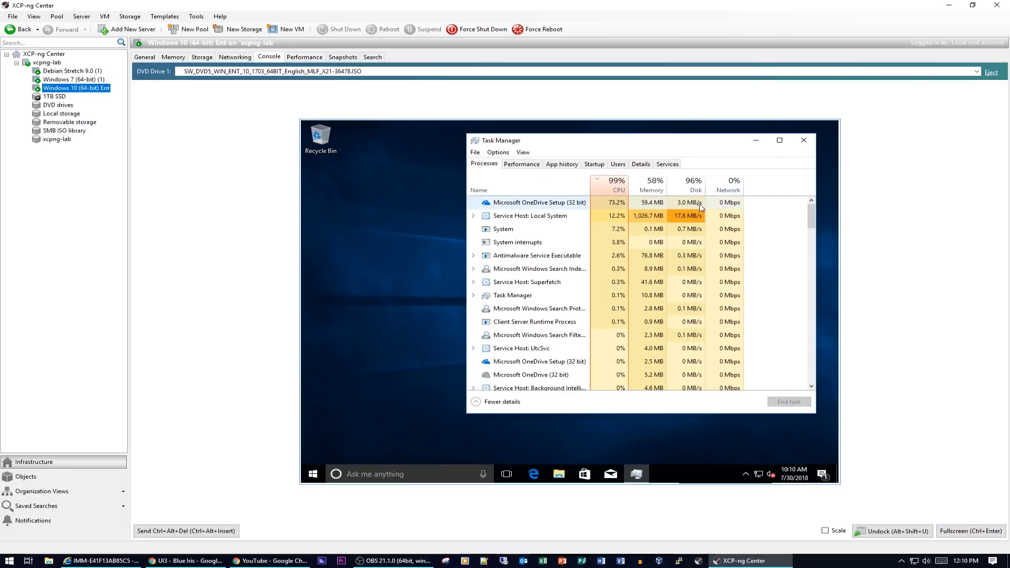
click(893, 532)
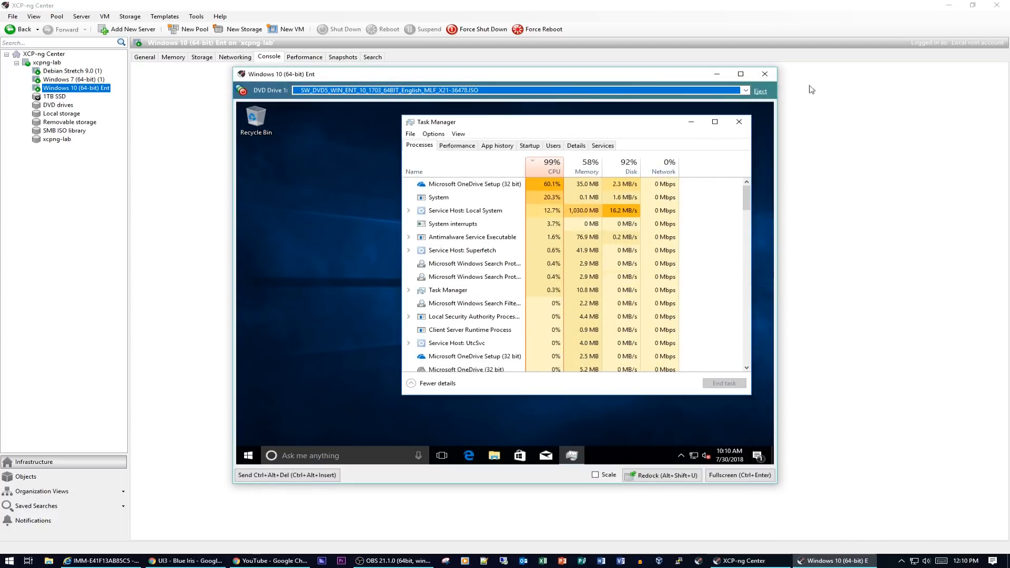
mouse_move(532, 74)
mouse_down()
mouse_move(782, 93)
mouse_move(444, 84)
mouse_move(344, 70)
mouse_move(523, 75)
mouse_up()
click(652, 476)
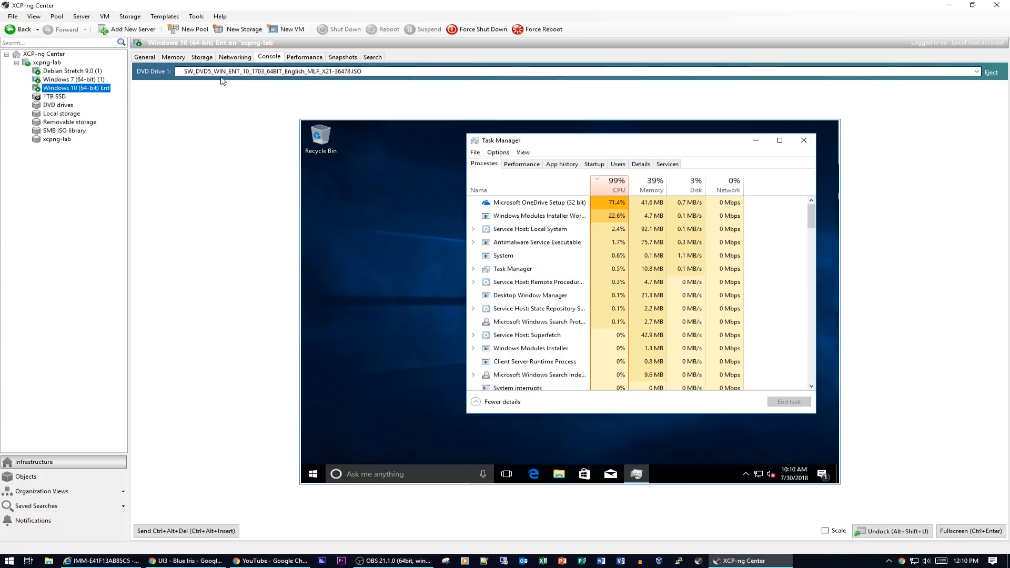
- Replace the Windows ISO with guest-tools.iso and launch the tools installer from drive D: via This PC
click(991, 73)
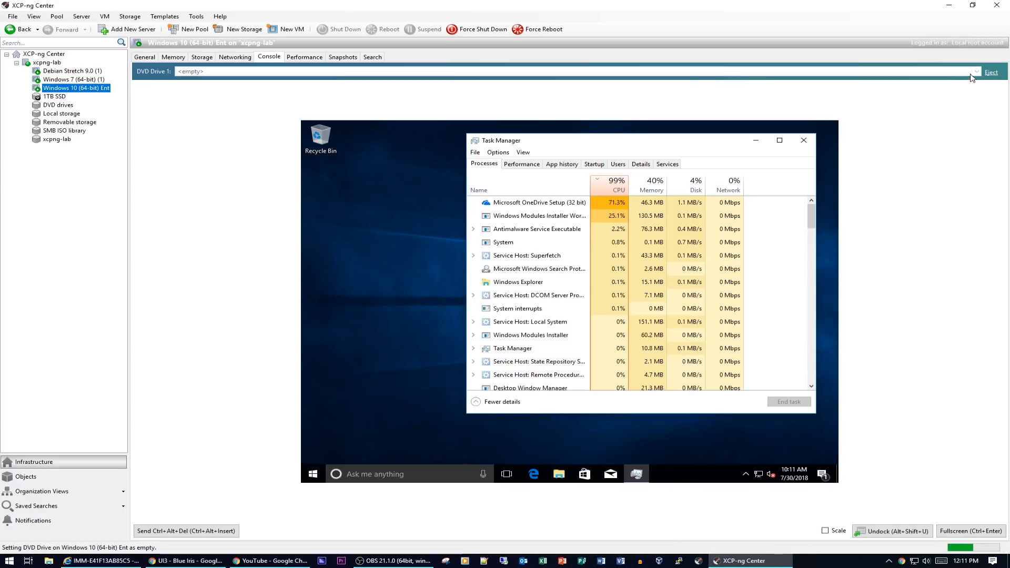
click(976, 72)
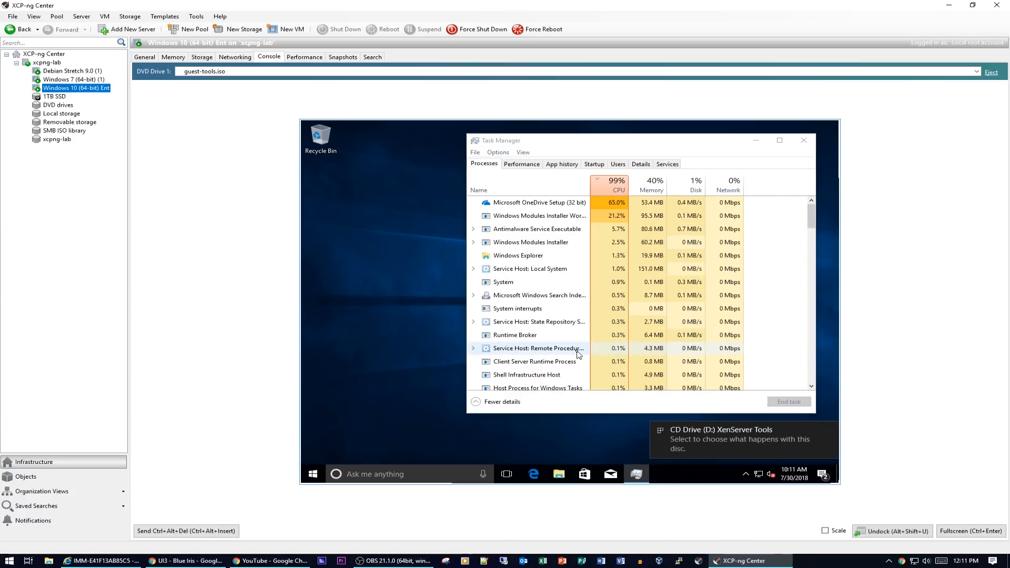
click(559, 474)
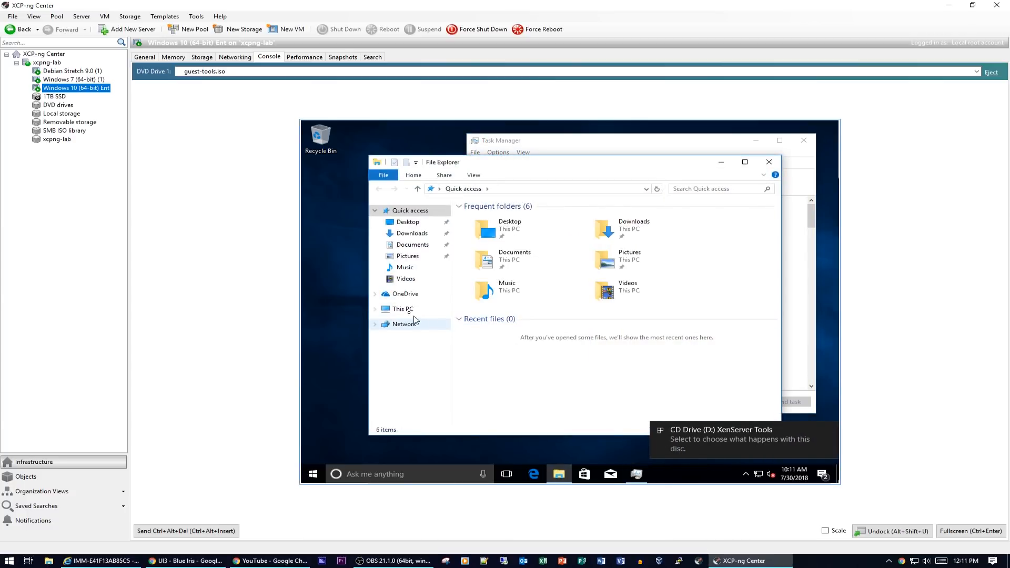
click(409, 310)
click(662, 321)
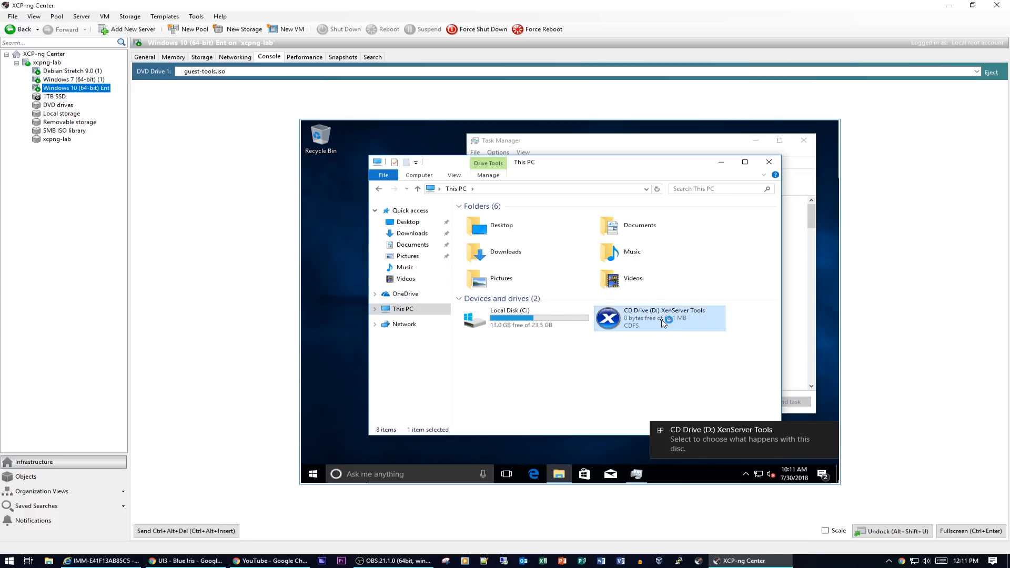
double_click(662, 322)
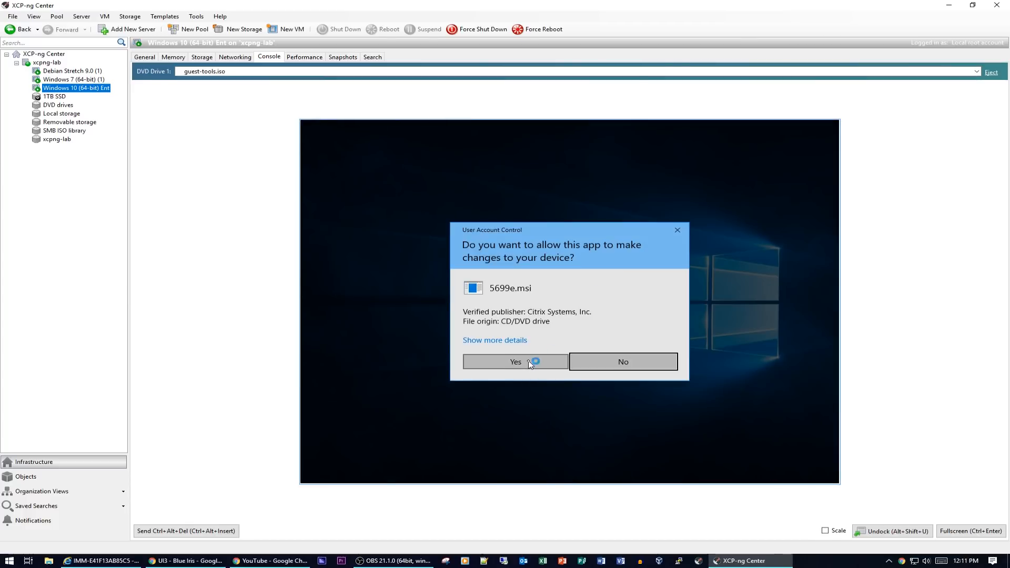
- Approve the UAC prompt for 5699e.msi, then accept the restart once installation finishes
click(530, 363)
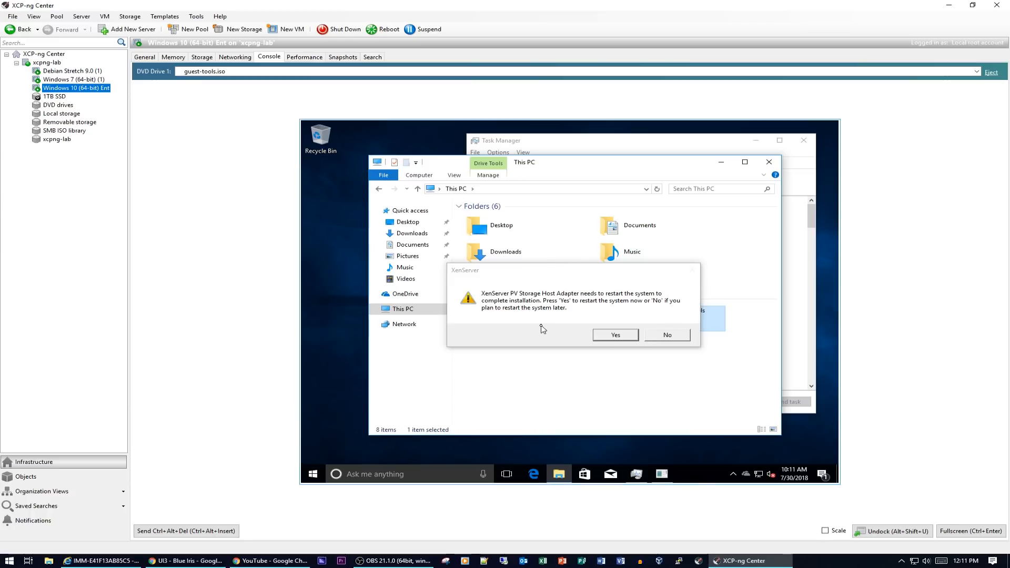
click(617, 336)
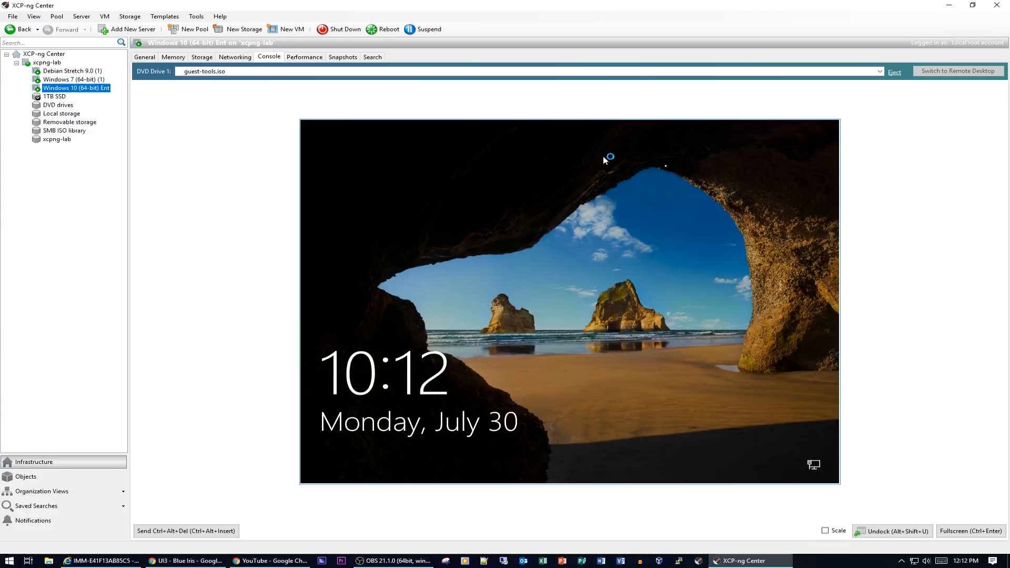
- Dismiss the guest's lock screen and sign in with the account password
click(198, 530)
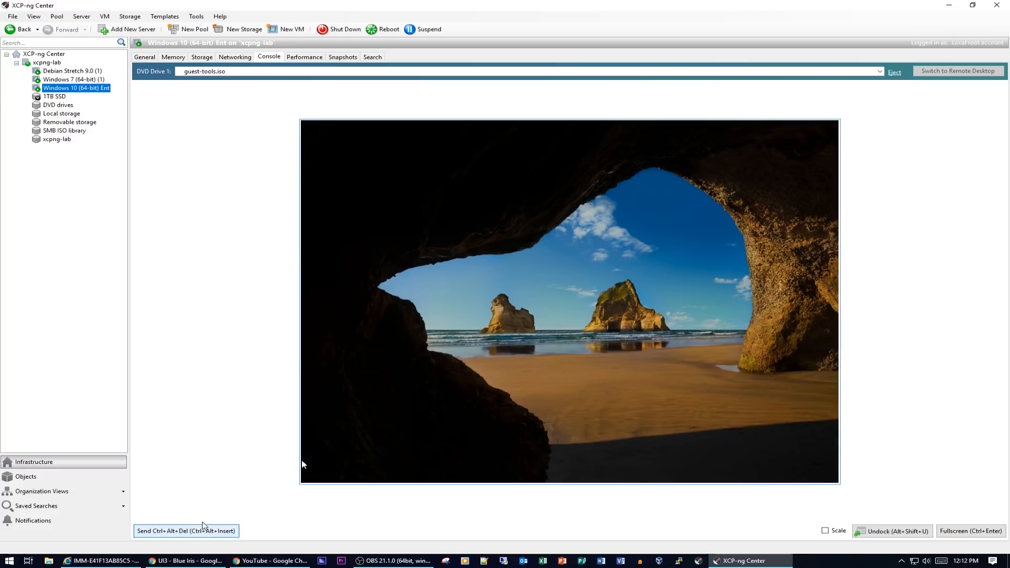
click(515, 339)
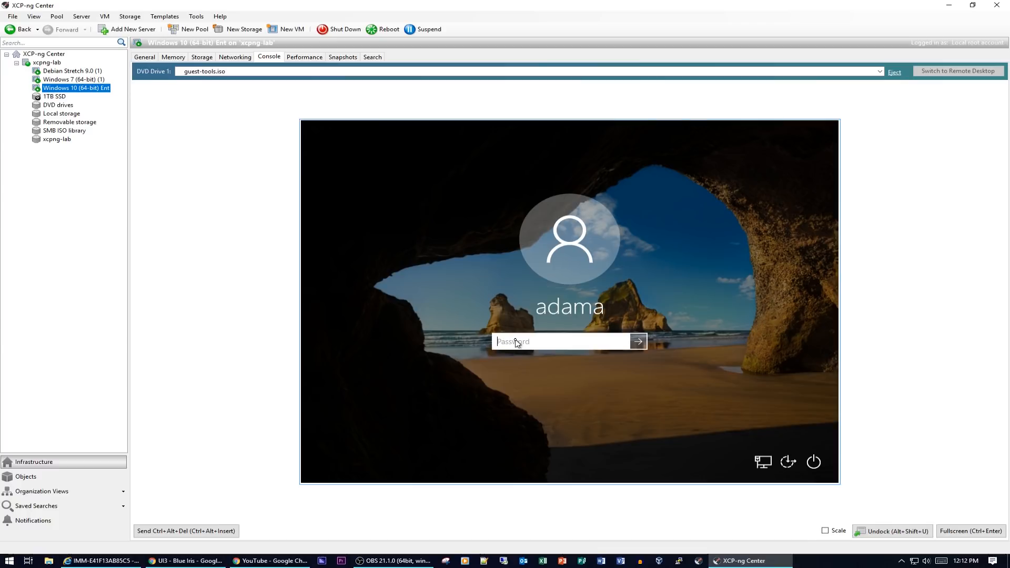
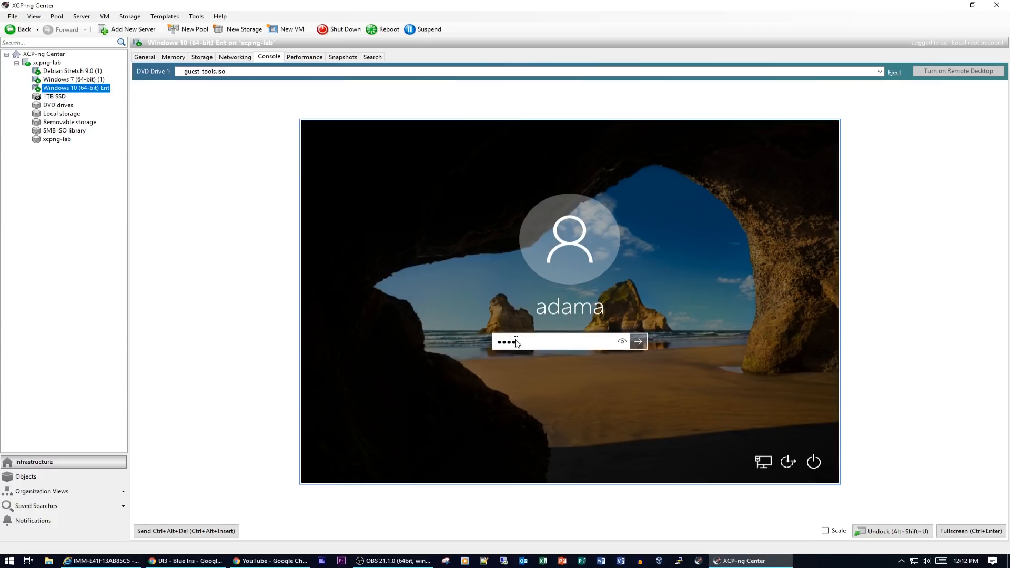
key(Return)
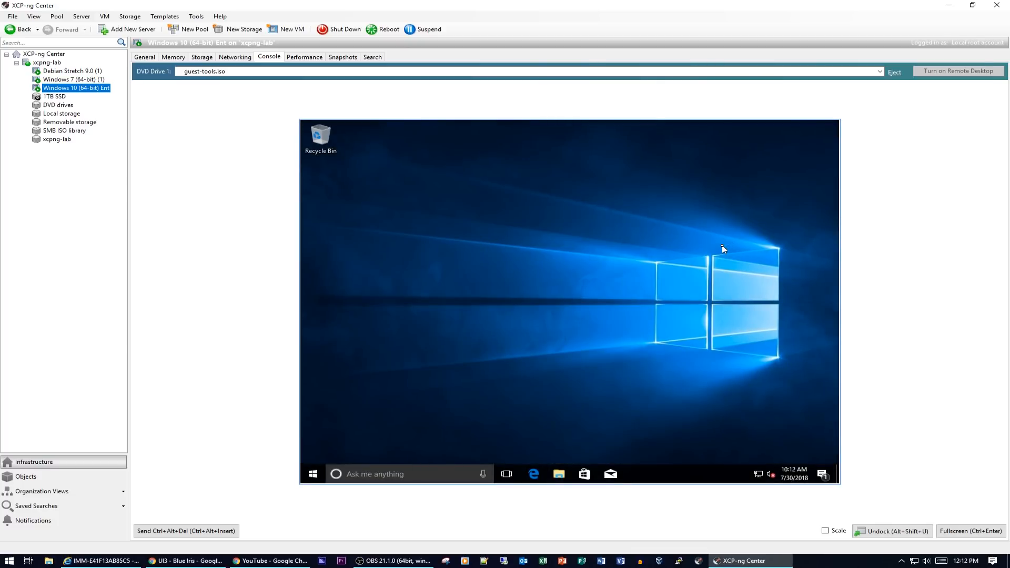
- Open Task Manager from the security screen and sort processes by highest CPU first
click(232, 530)
click(563, 311)
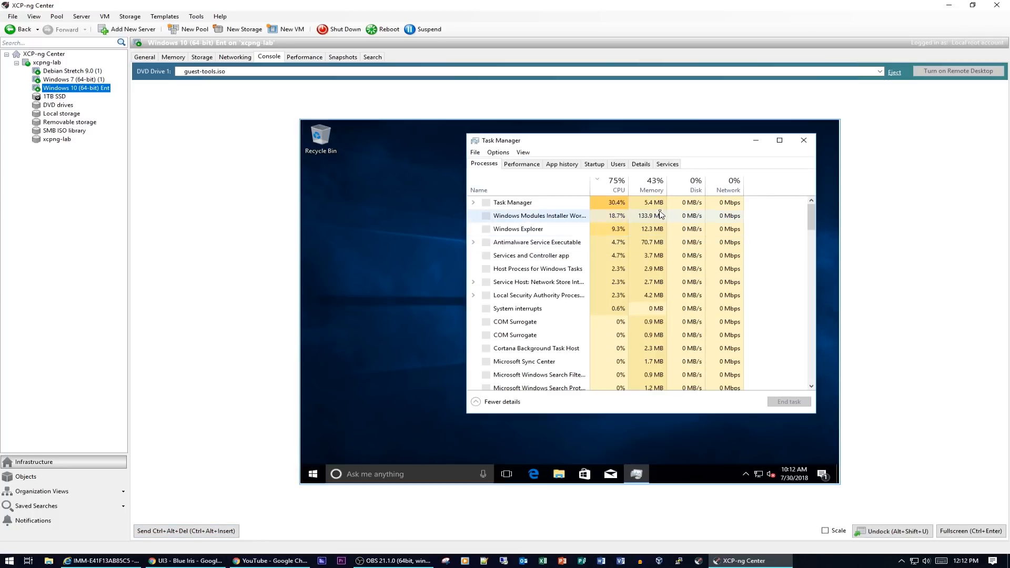
click(621, 190)
click(621, 190)
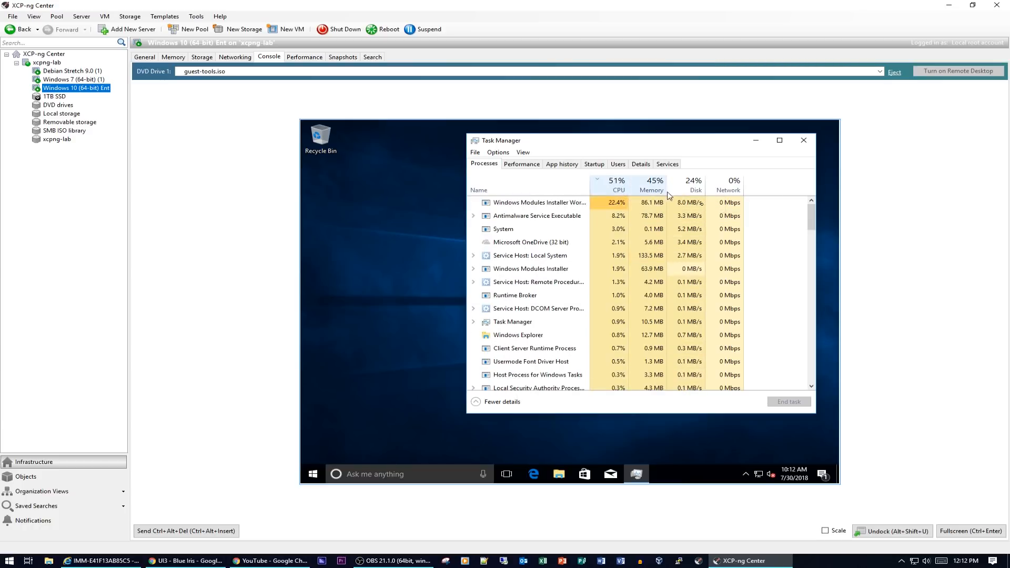
- Show per-logical-processor CPU graphs, check Memory, Disk and CPU, then return to Processes
click(528, 164)
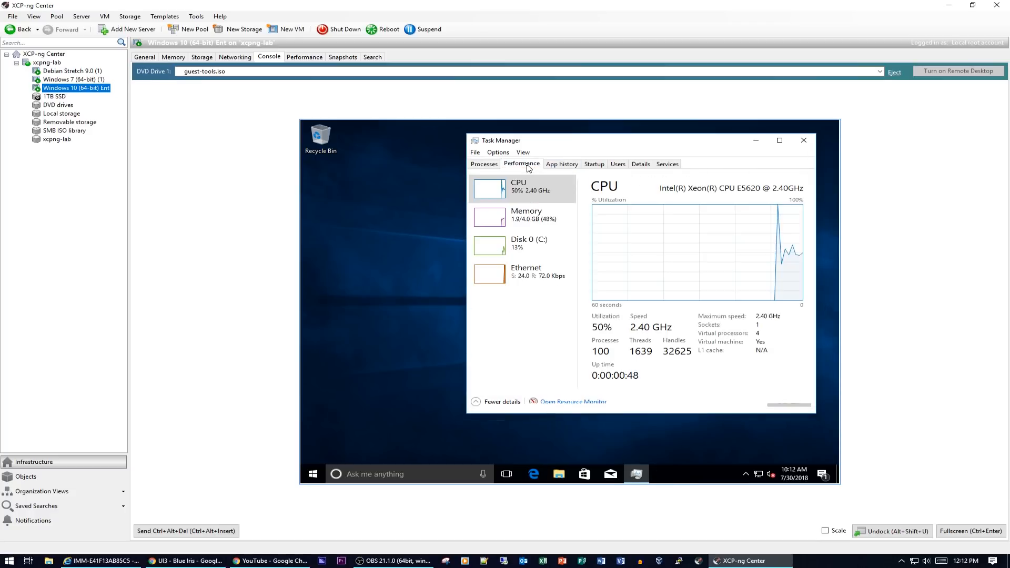
right_click(642, 230)
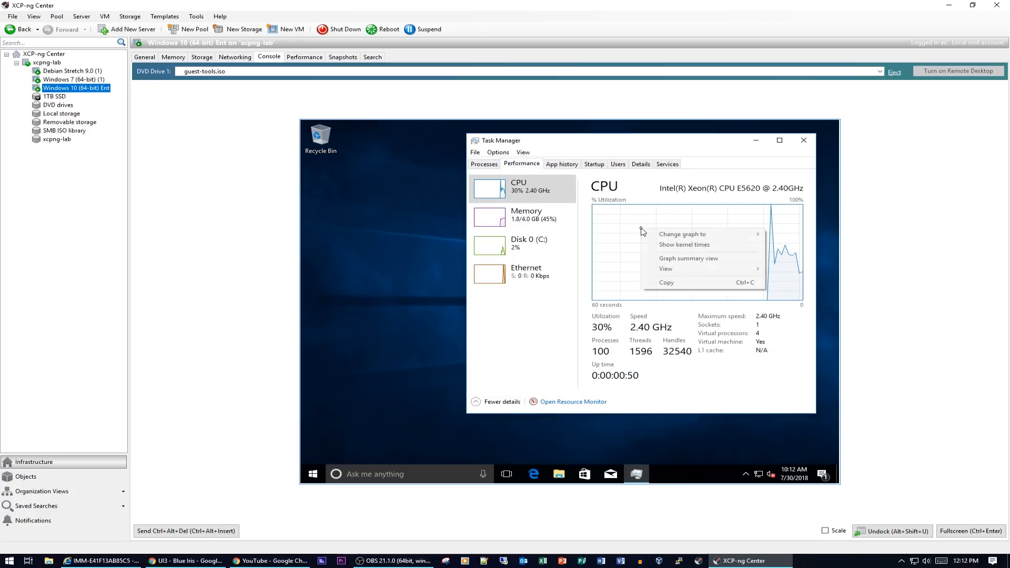
mouse_move(679, 239)
click(588, 245)
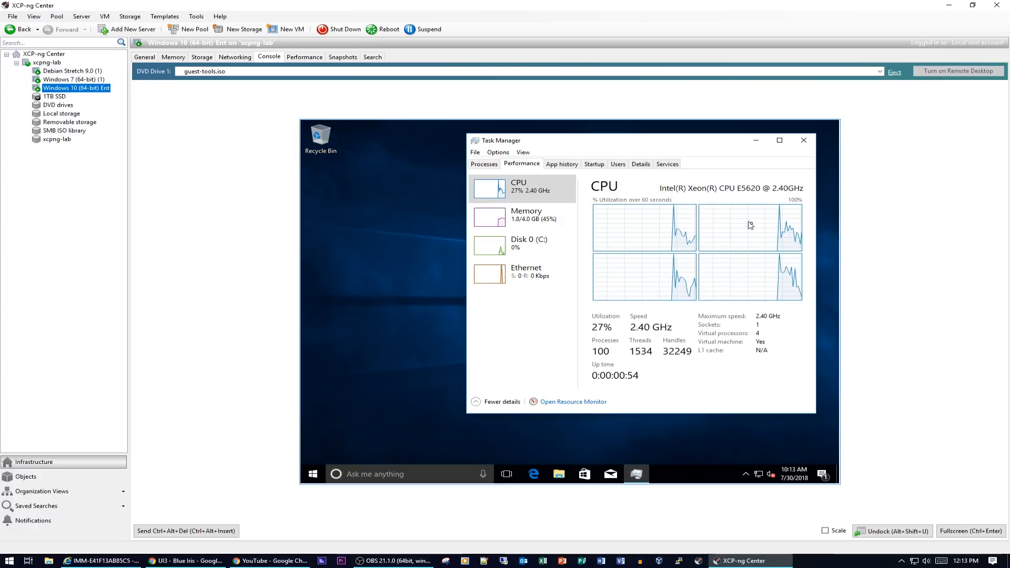
click(529, 222)
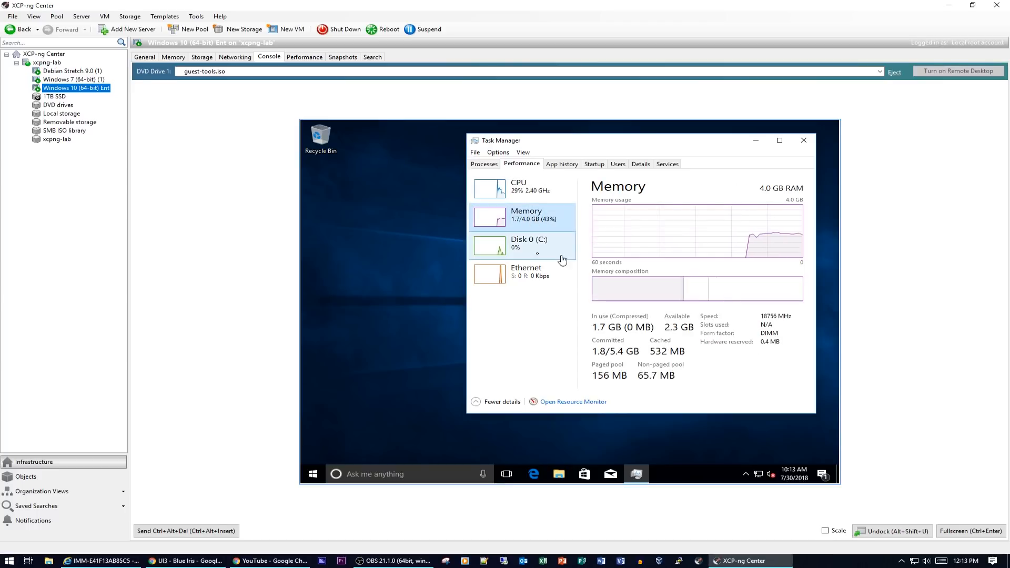
click(530, 248)
click(529, 194)
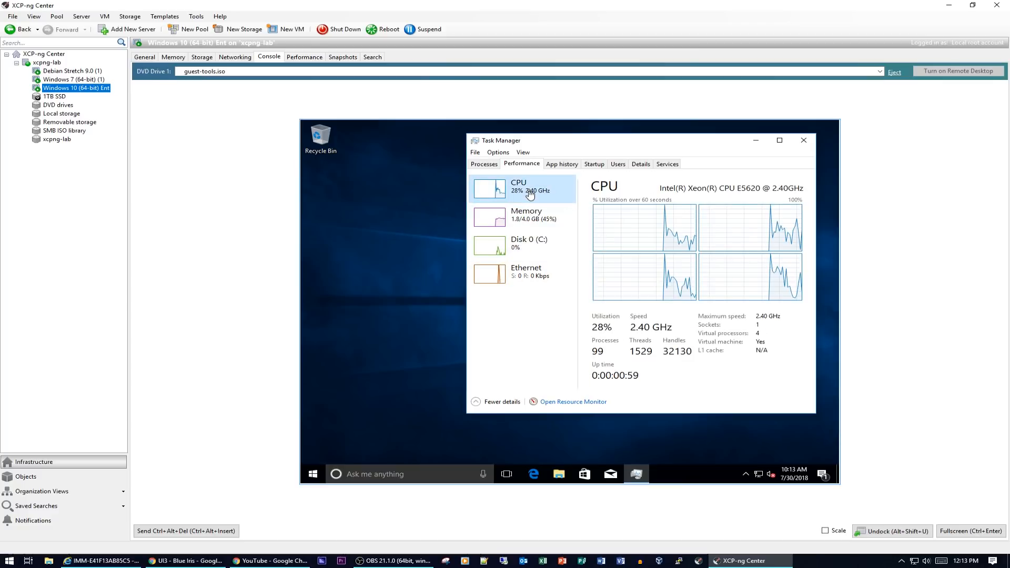
click(484, 165)
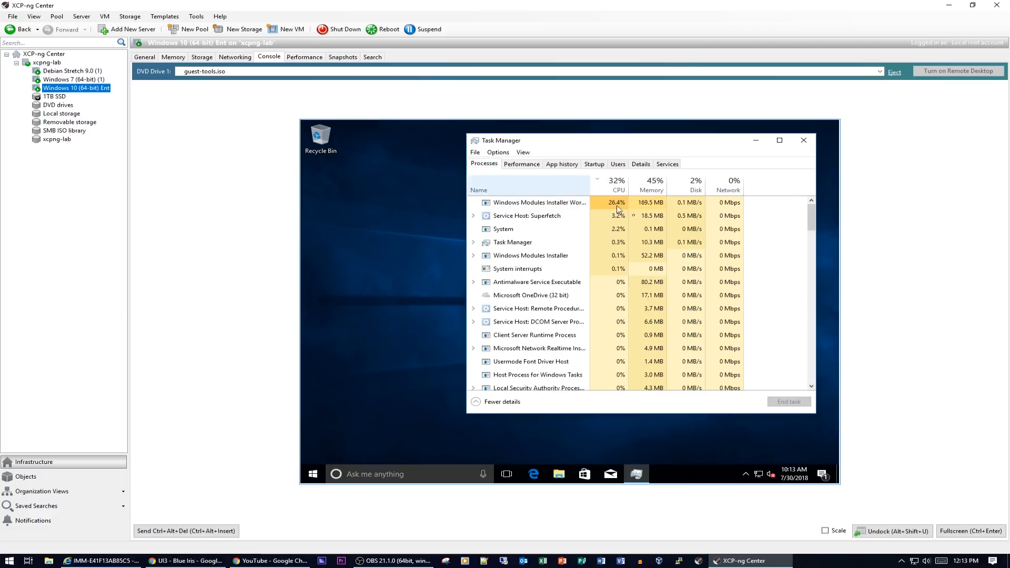
click(825, 531)
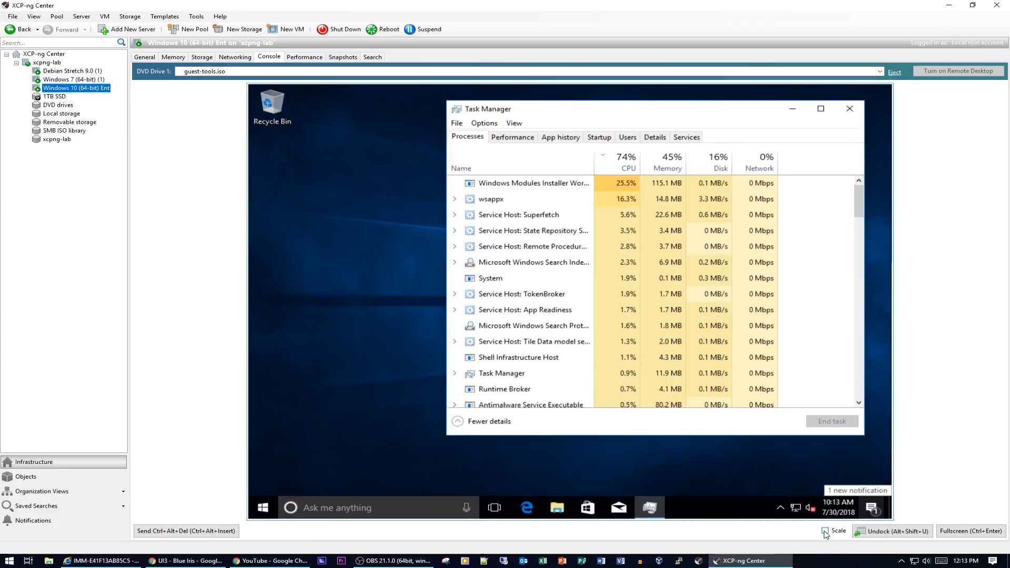
click(825, 531)
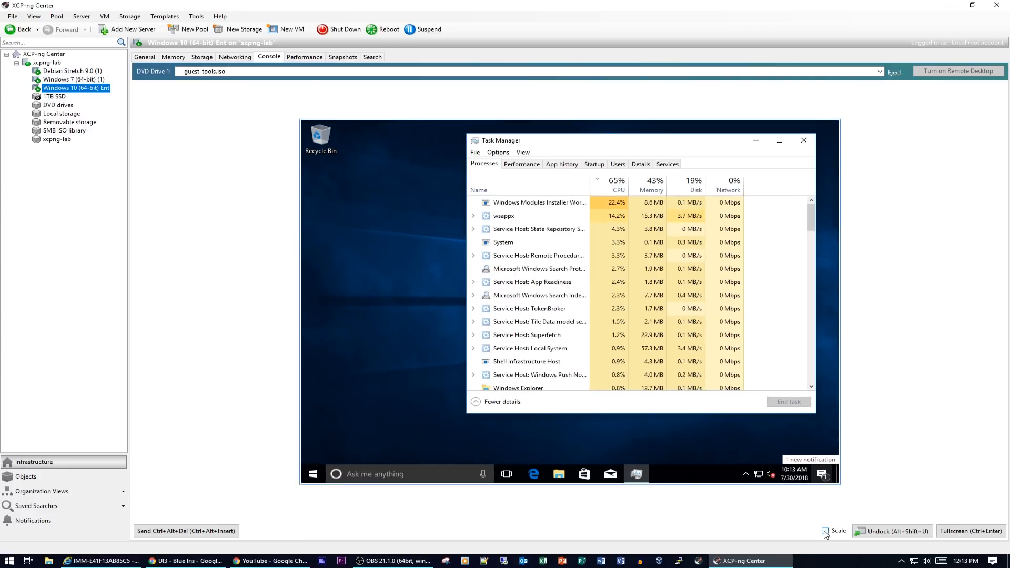
click(958, 531)
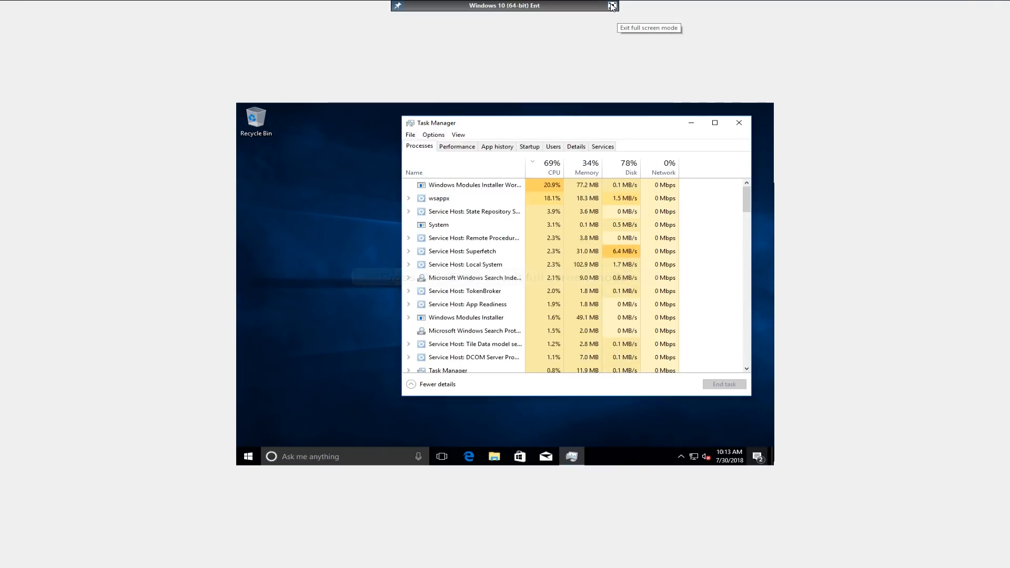
click(611, 6)
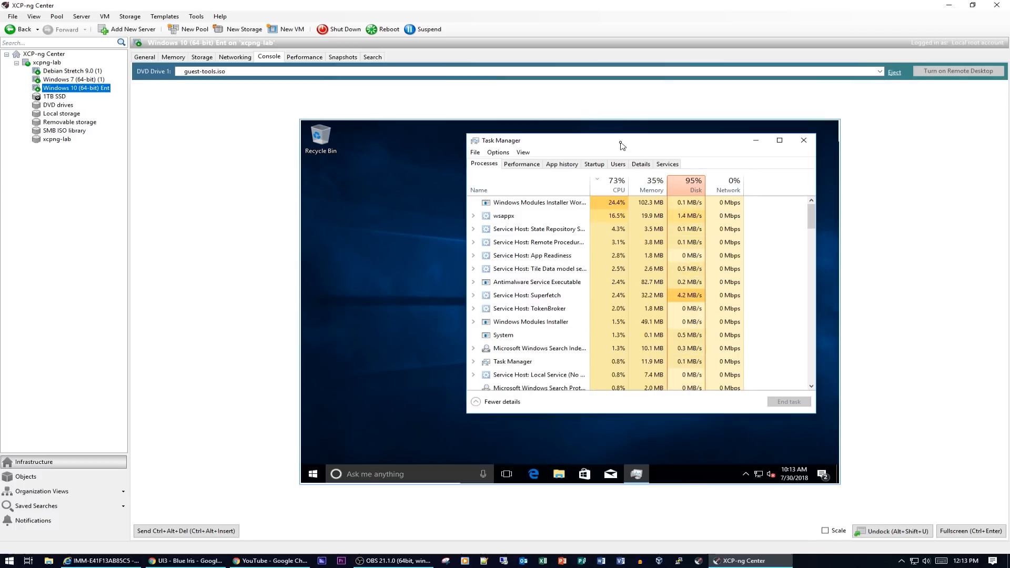
- Close Task Manager and open Device Manager through This PC's Properties in File Explorer
click(806, 146)
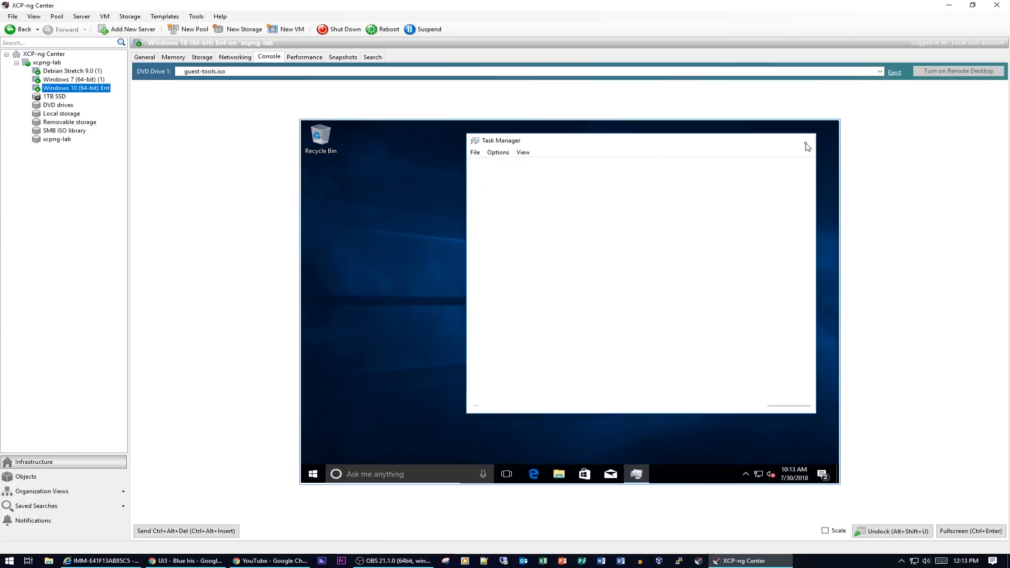
click(312, 474)
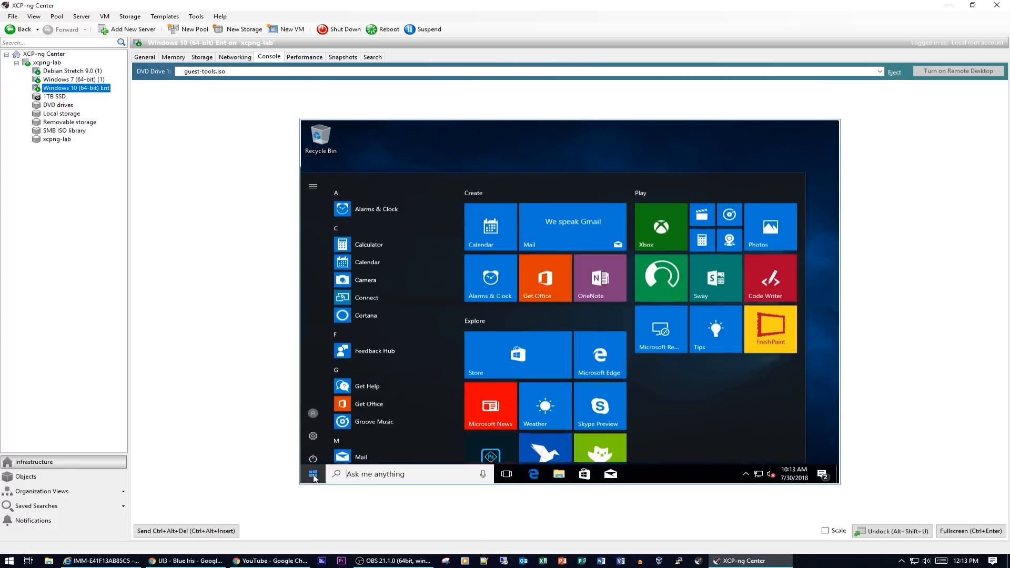
click(564, 474)
right_click(404, 310)
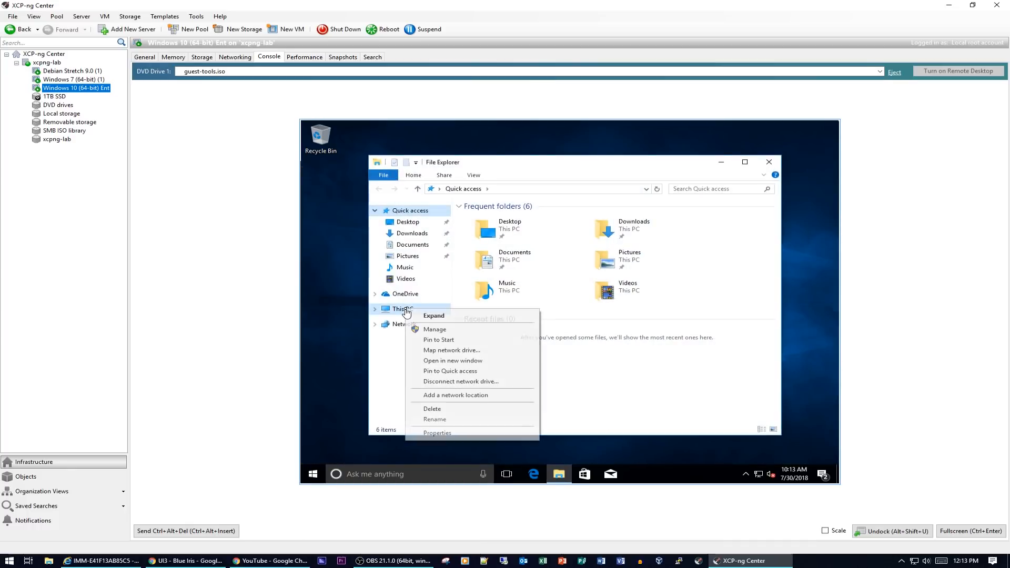
click(444, 433)
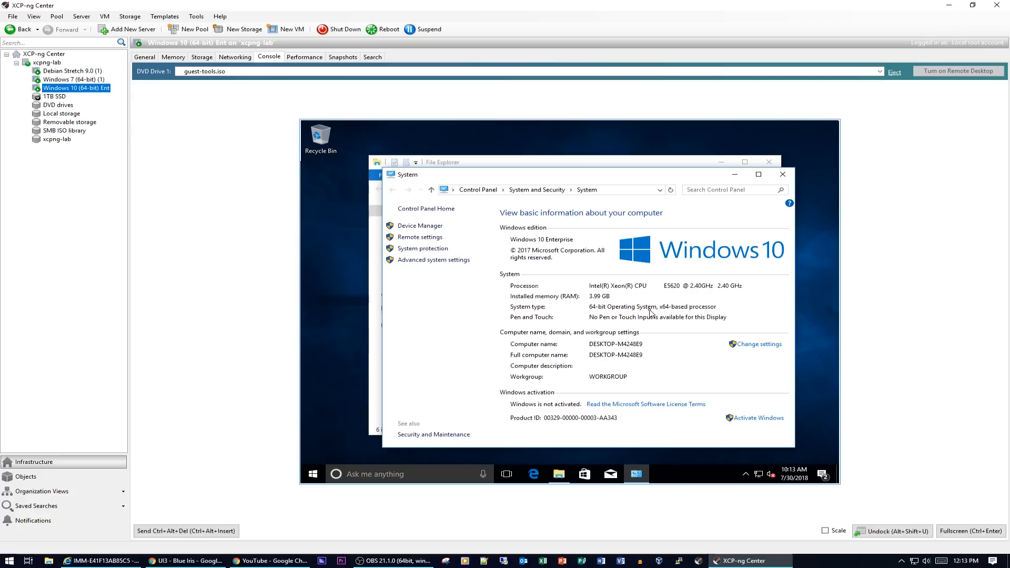
click(420, 228)
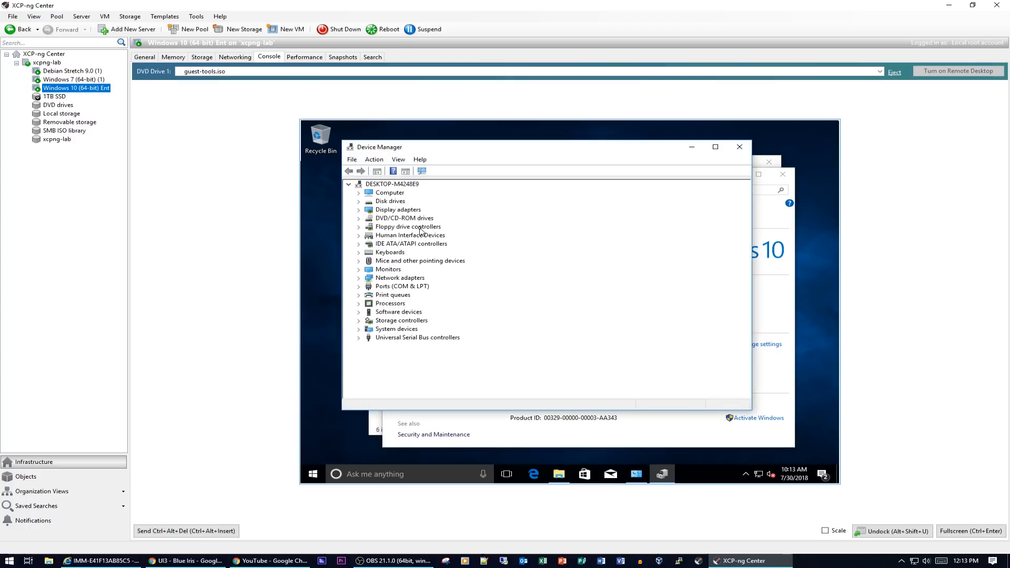
- Inspect Display adapters, DVD/CD-ROM drives, Processors and USB controllers, then close Device Manager and System
click(359, 210)
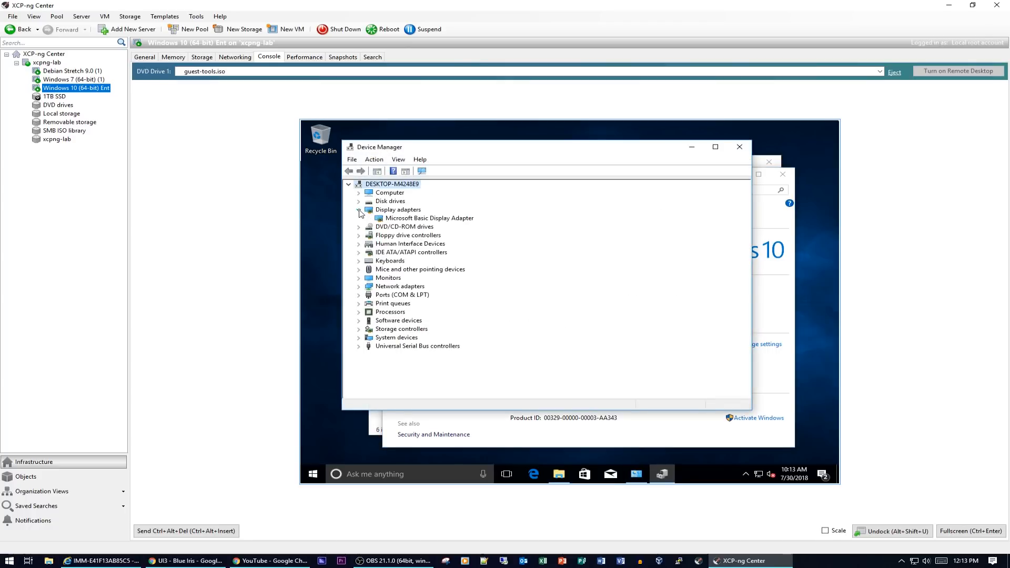
click(359, 210)
click(359, 219)
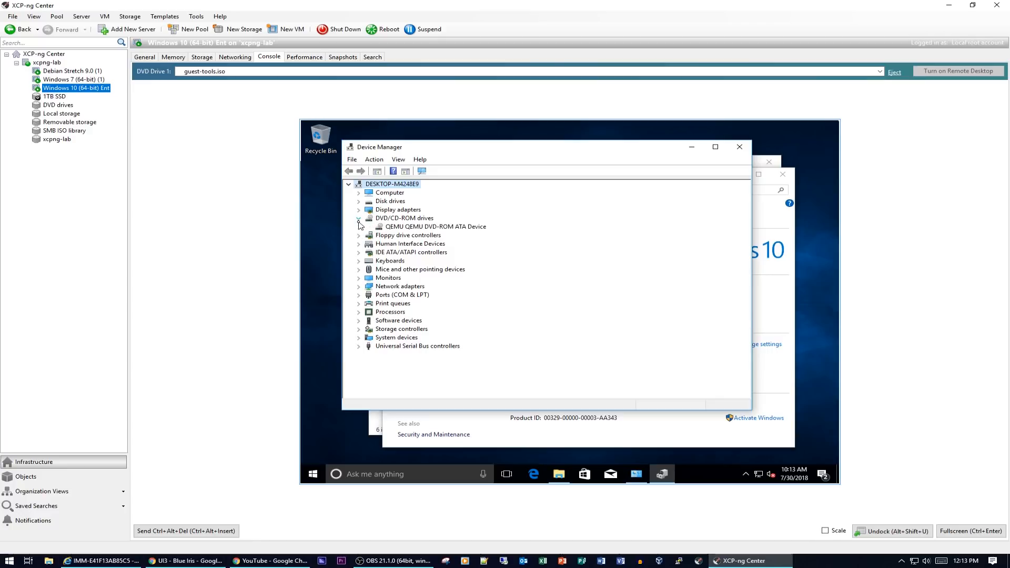
click(359, 219)
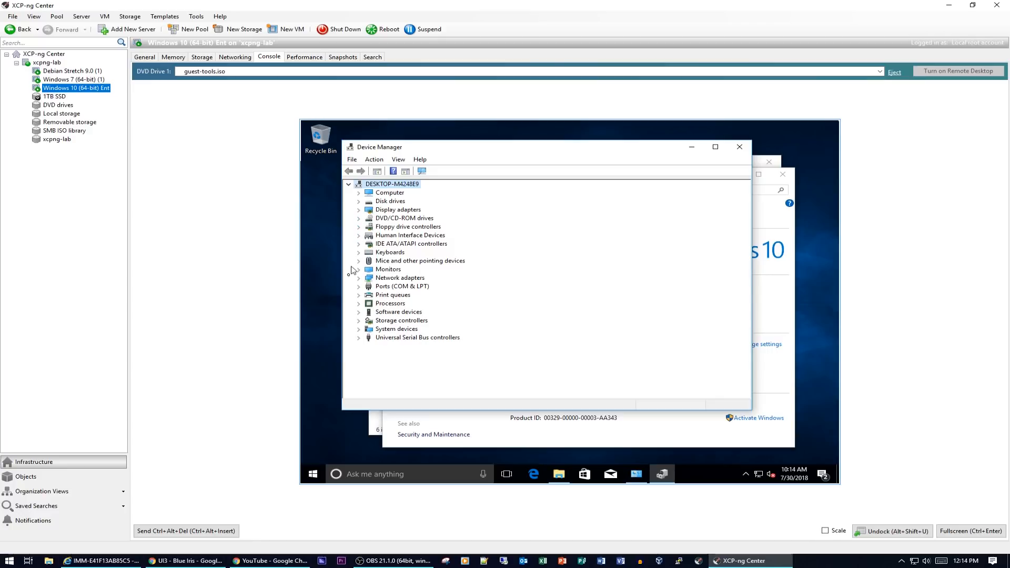
click(360, 304)
click(360, 304)
click(361, 338)
click(361, 338)
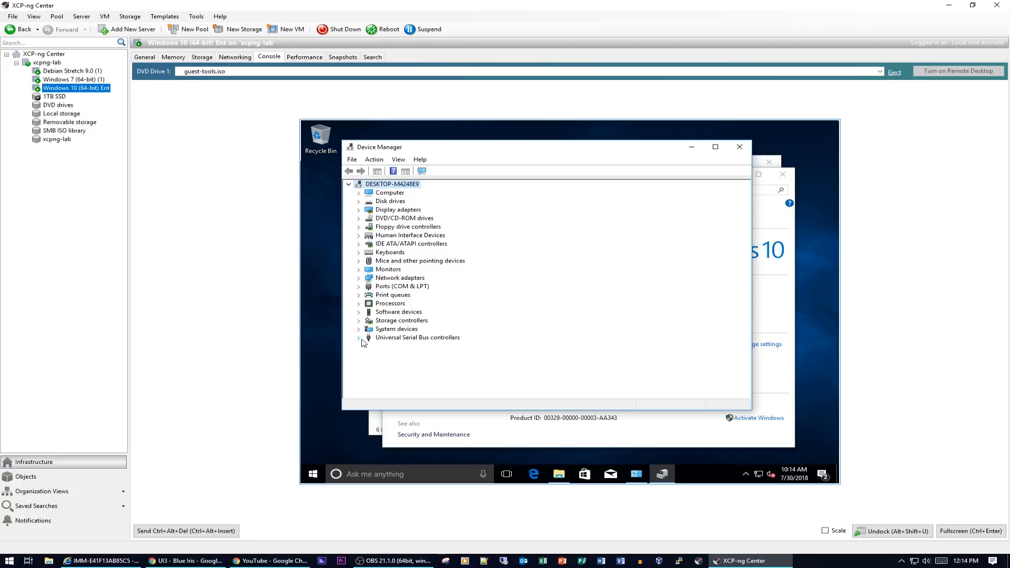
click(359, 210)
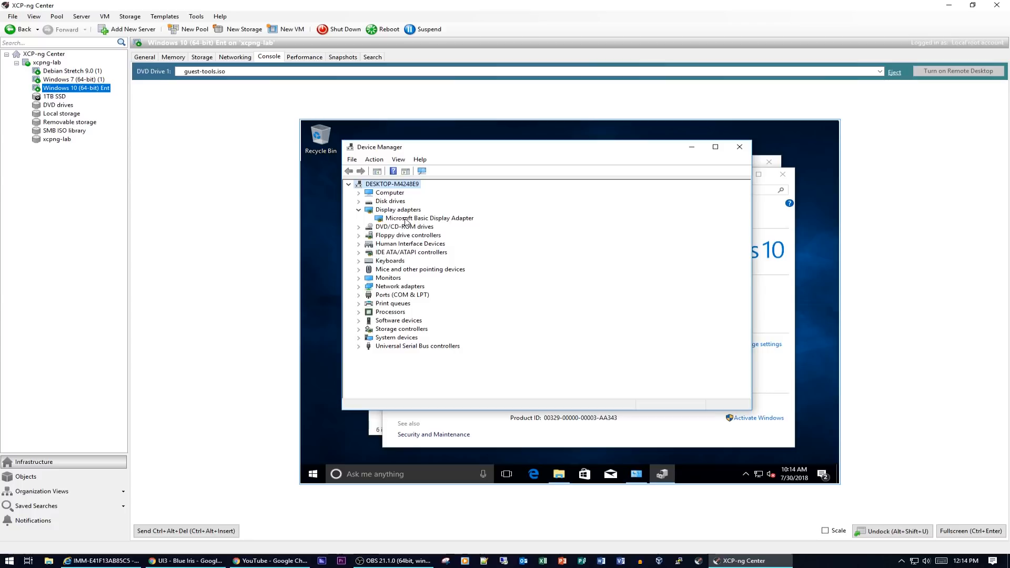
click(360, 210)
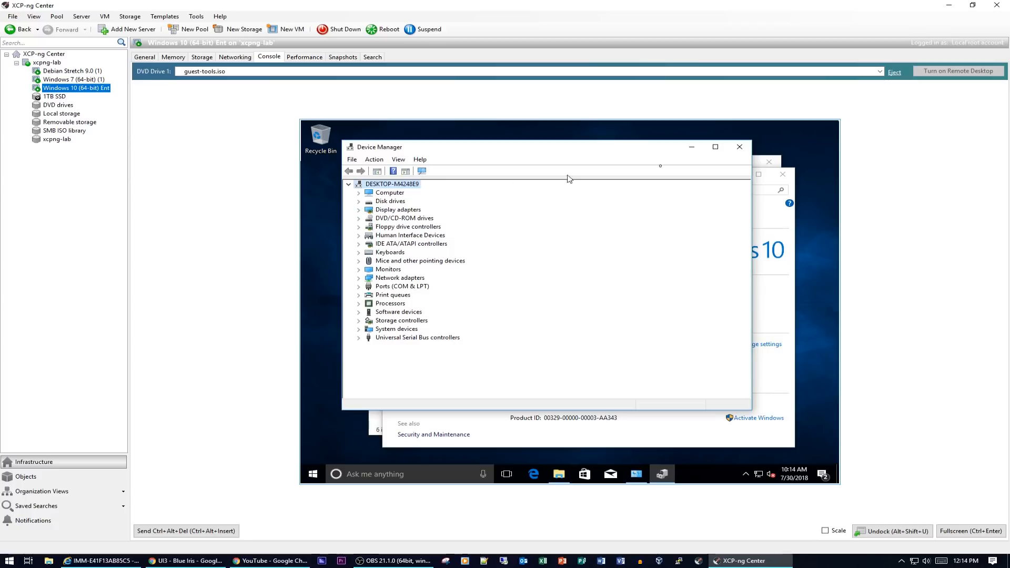
click(750, 147)
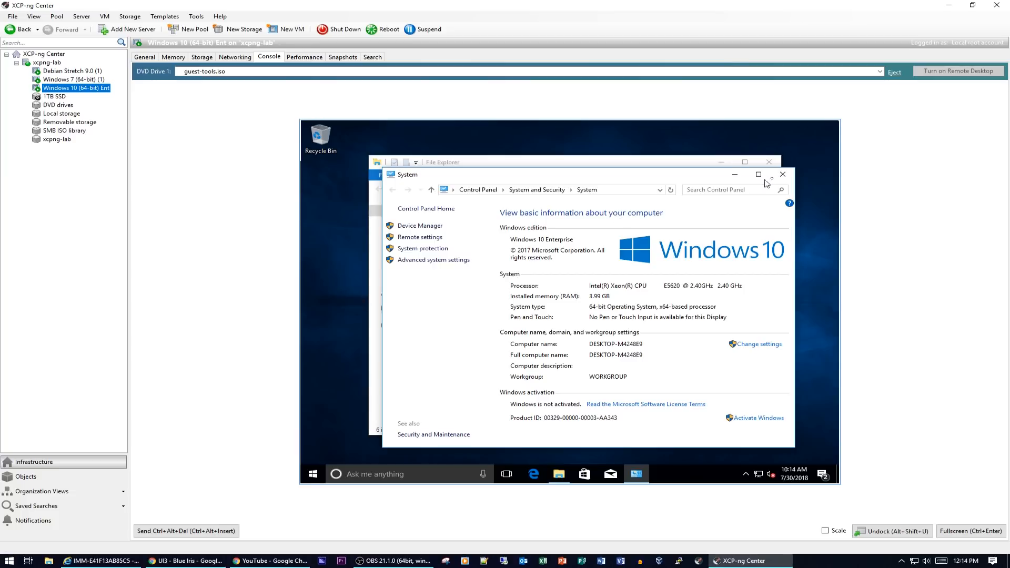
click(783, 174)
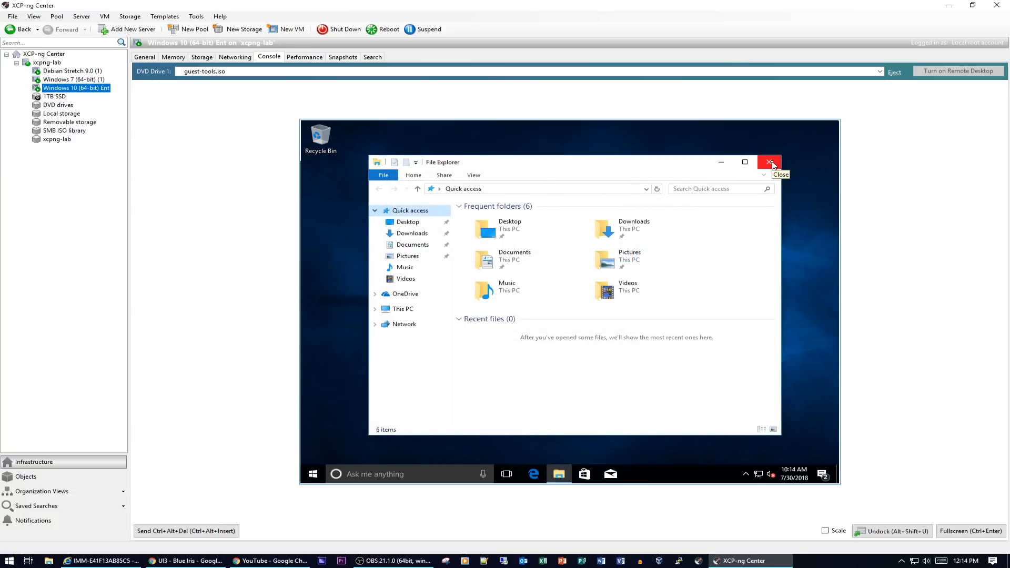
- Close File Explorer and clear all notifications in the Action Center
click(771, 163)
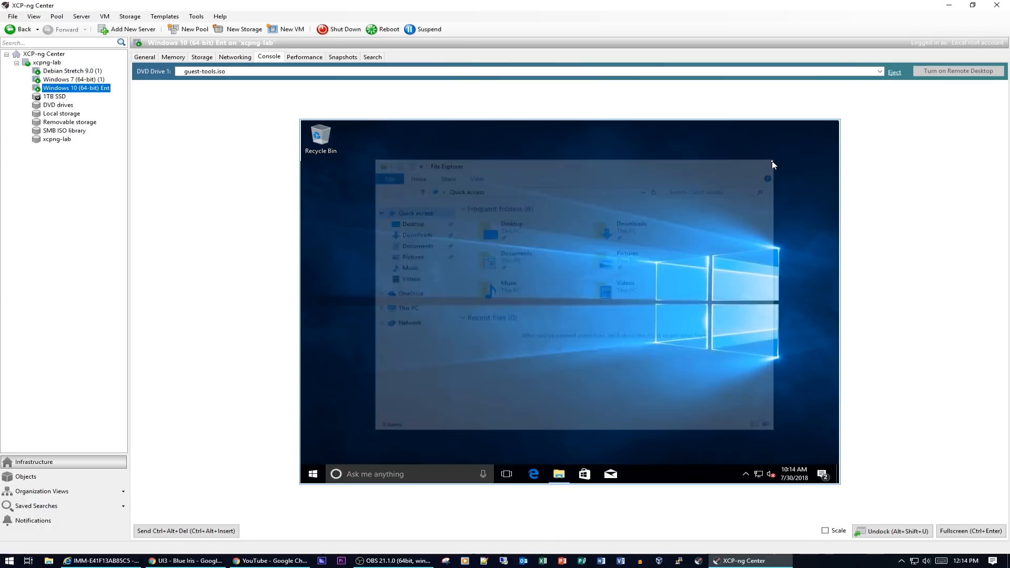
click(821, 473)
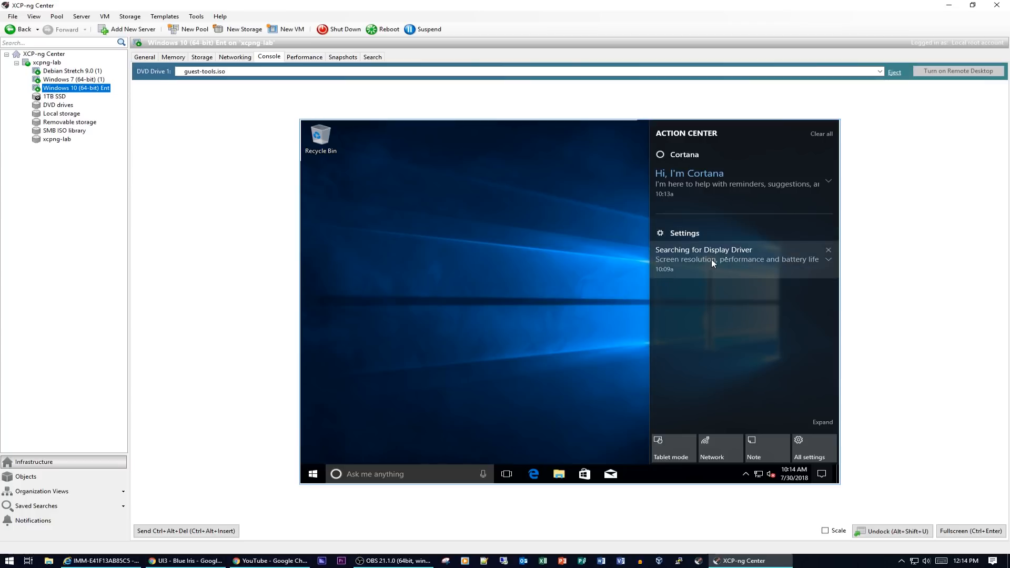
click(820, 135)
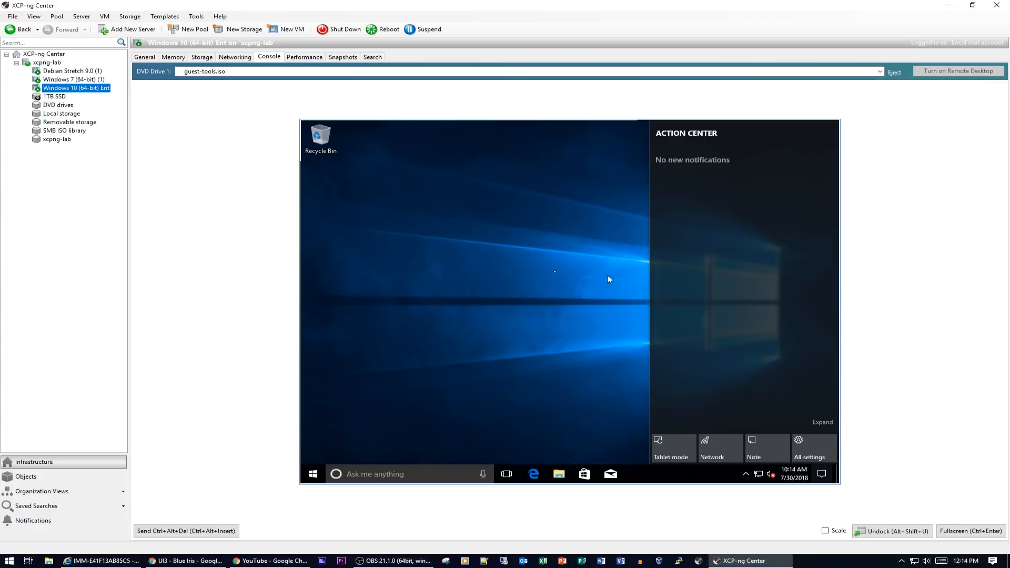
click(556, 273)
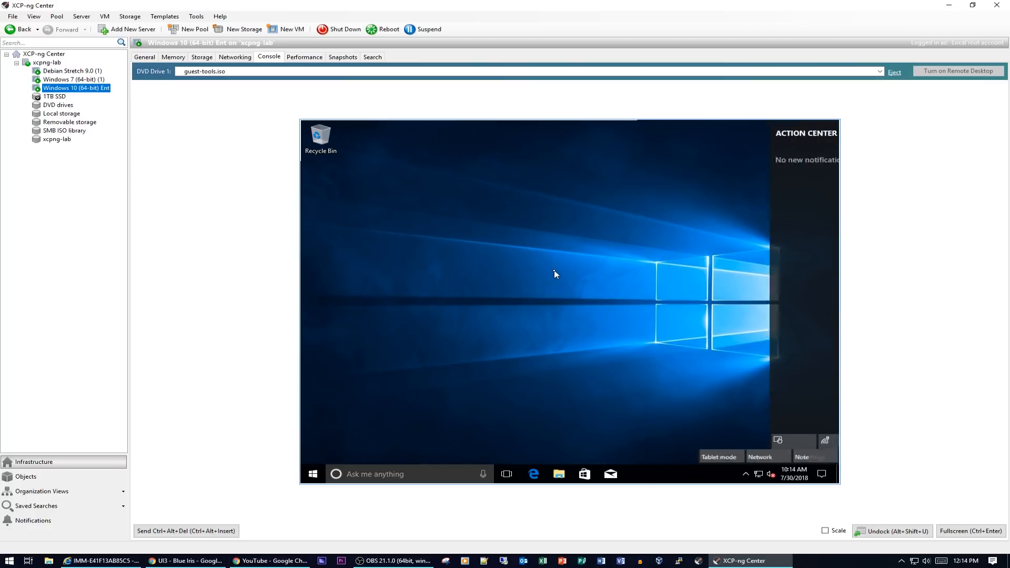
- Set the time zone to Central Time (US & Canada) in date and time settings
click(798, 478)
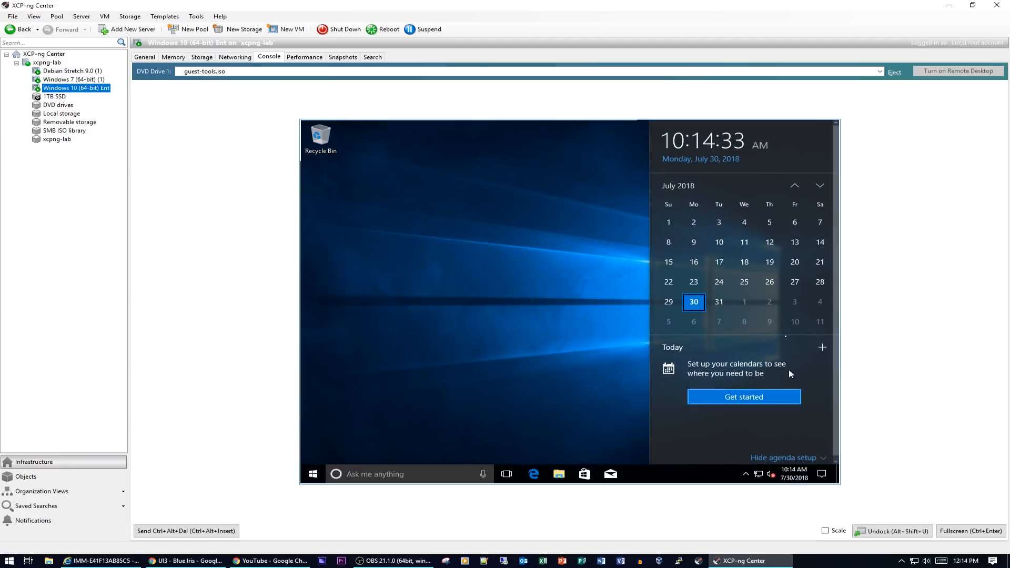
right_click(796, 476)
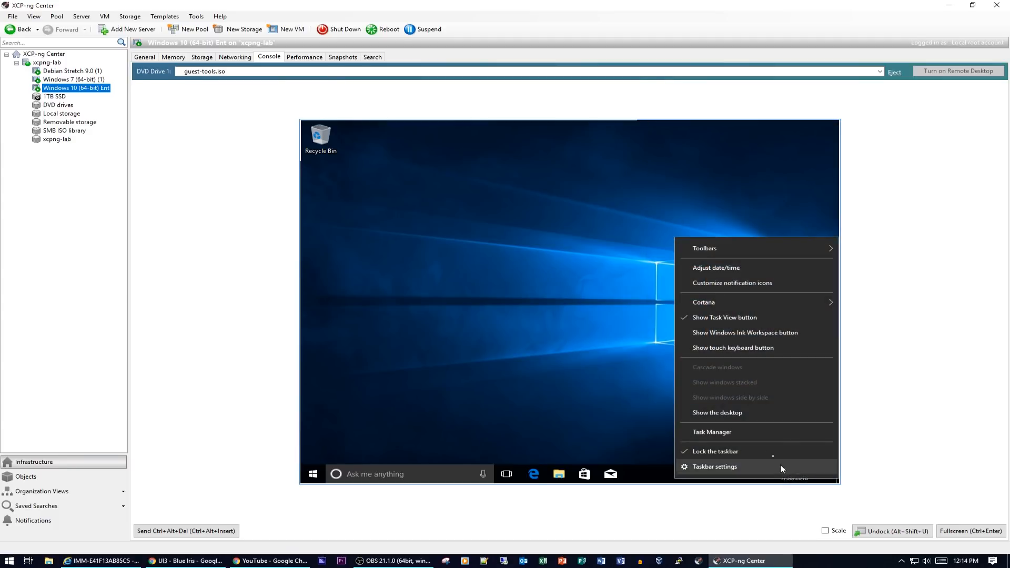
click(737, 268)
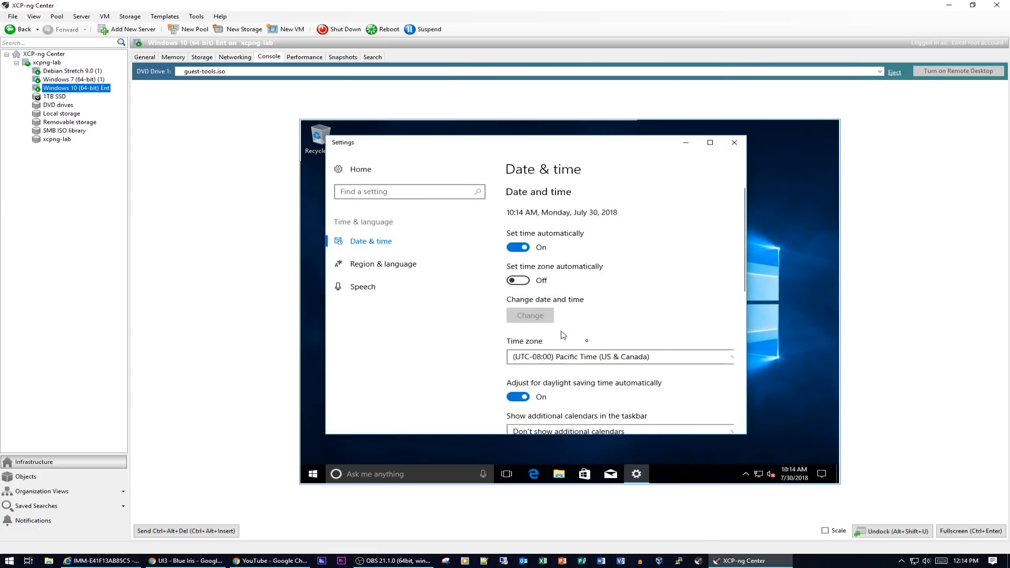
click(601, 358)
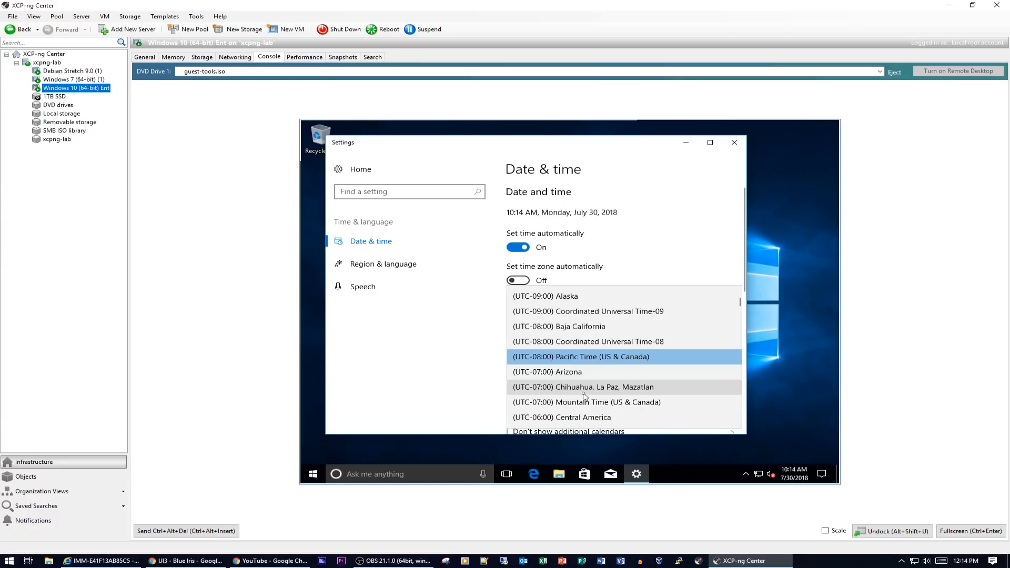
scroll(587, 394, down, 2)
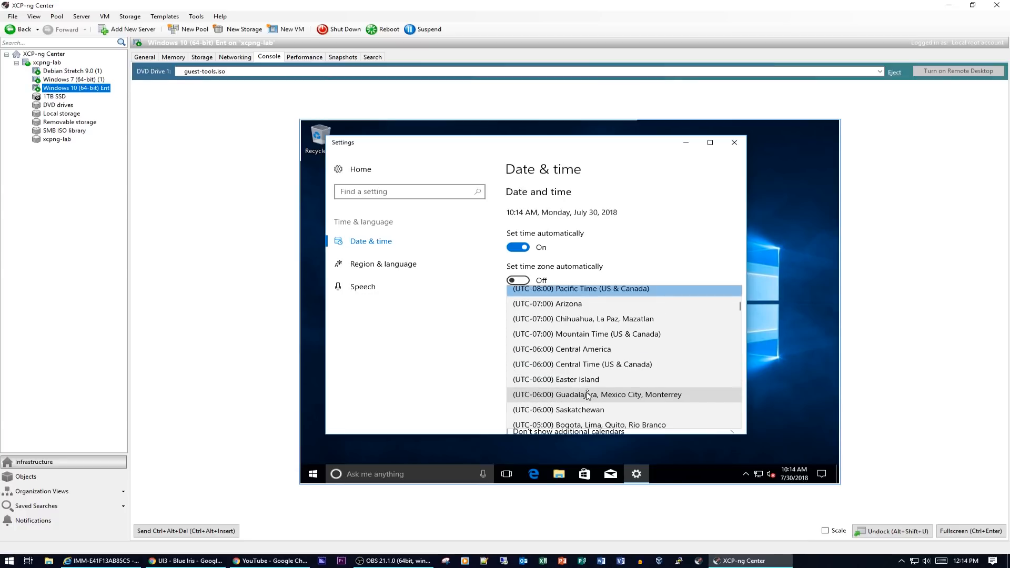
click(591, 366)
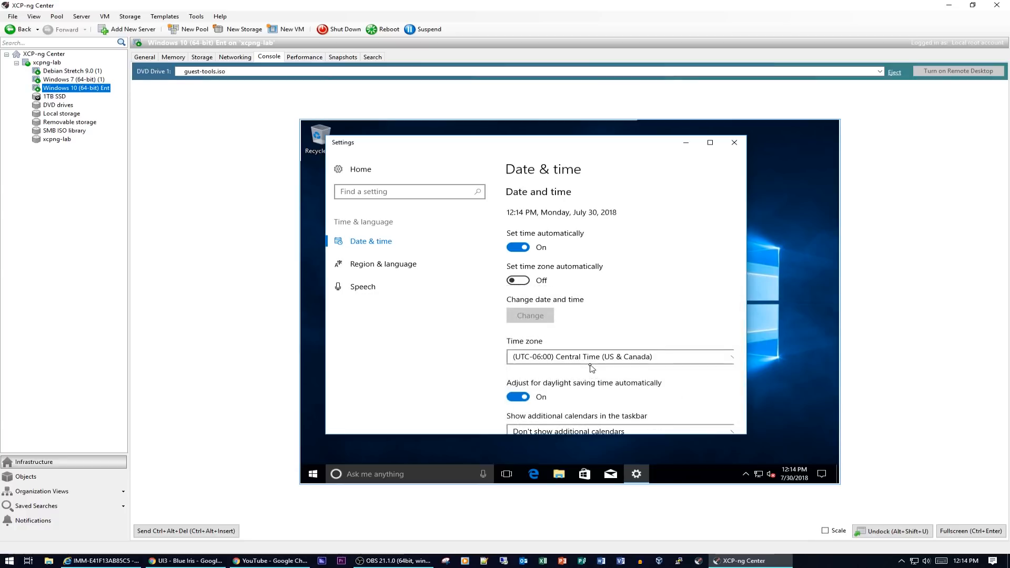
click(734, 142)
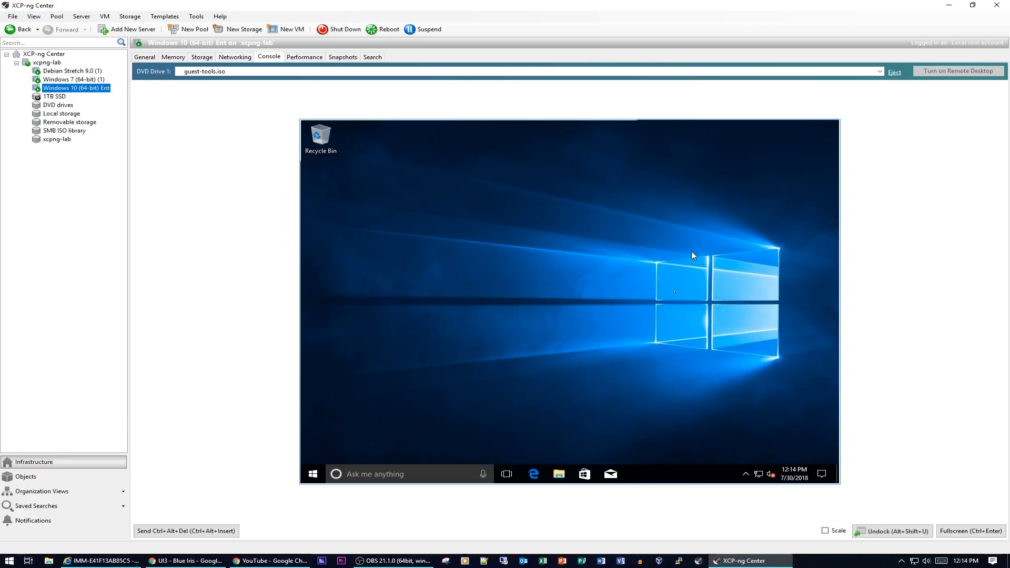